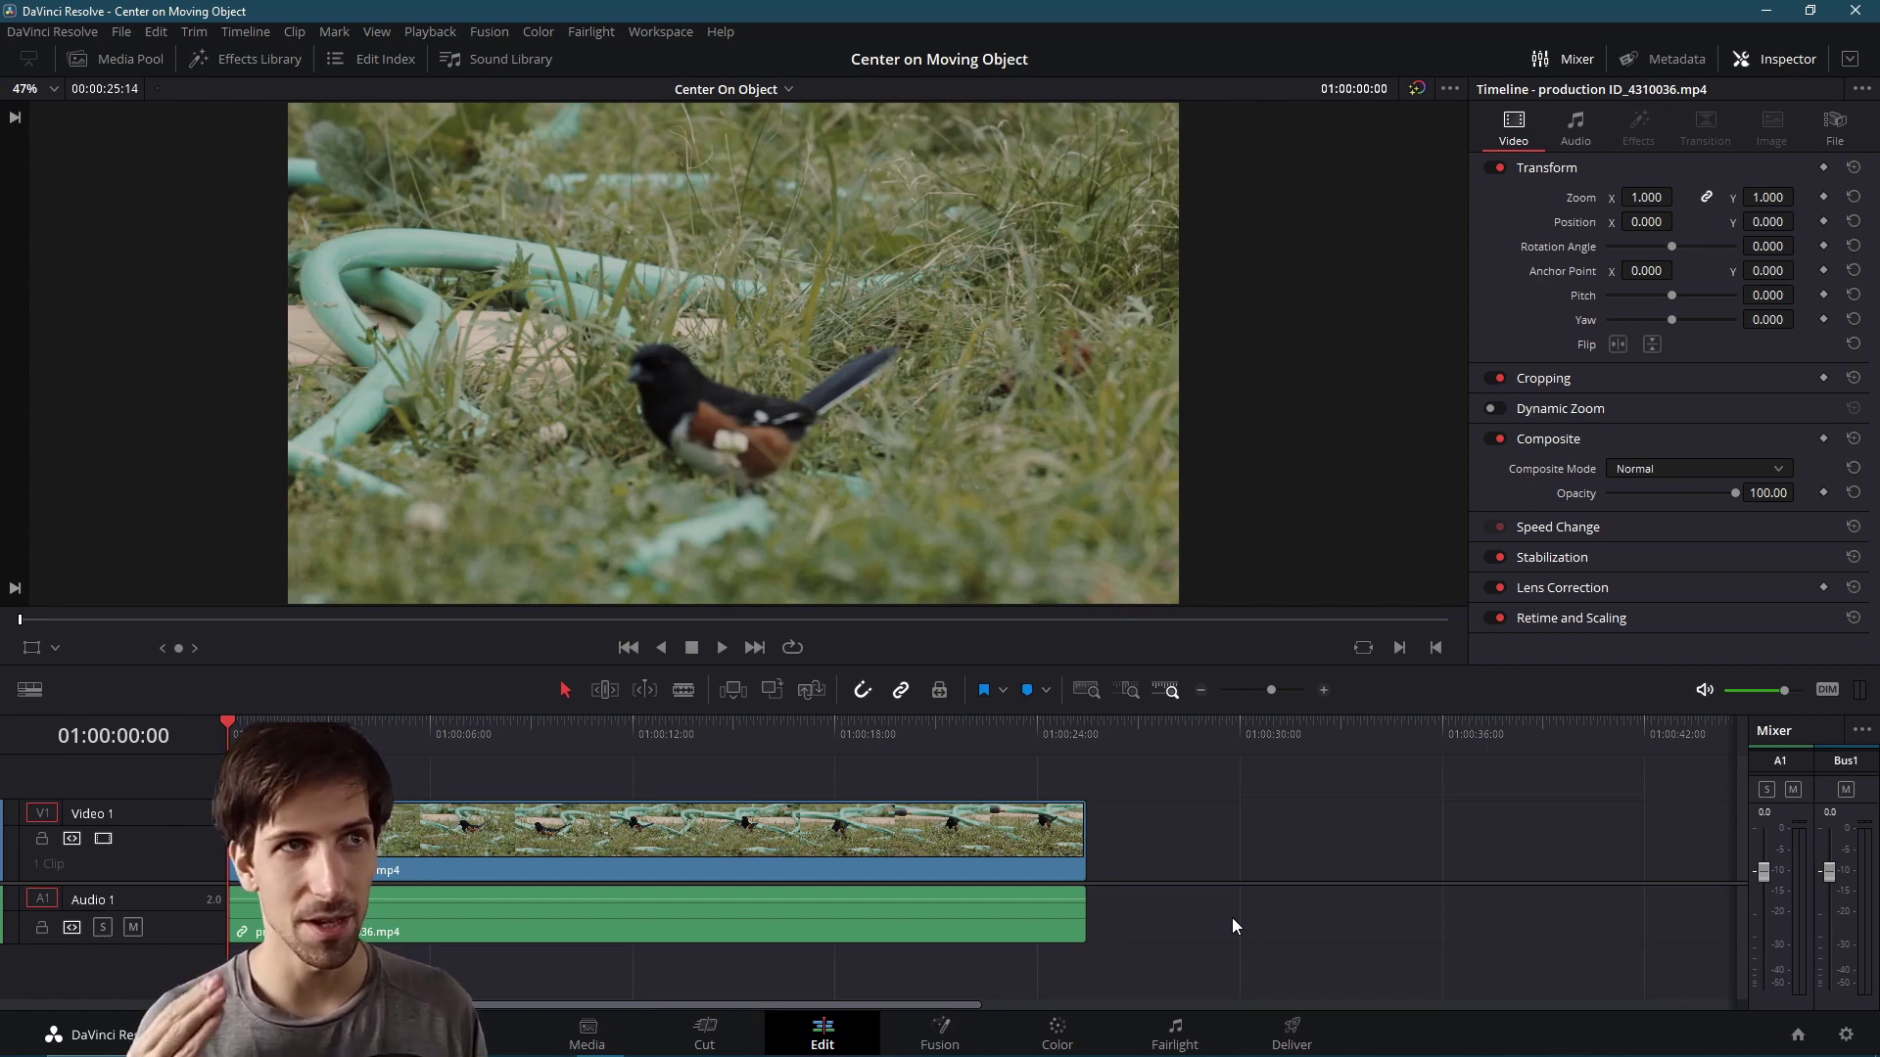
- Examine the bird's movement at several points along the clip, ending back on the first frame
click(454, 726)
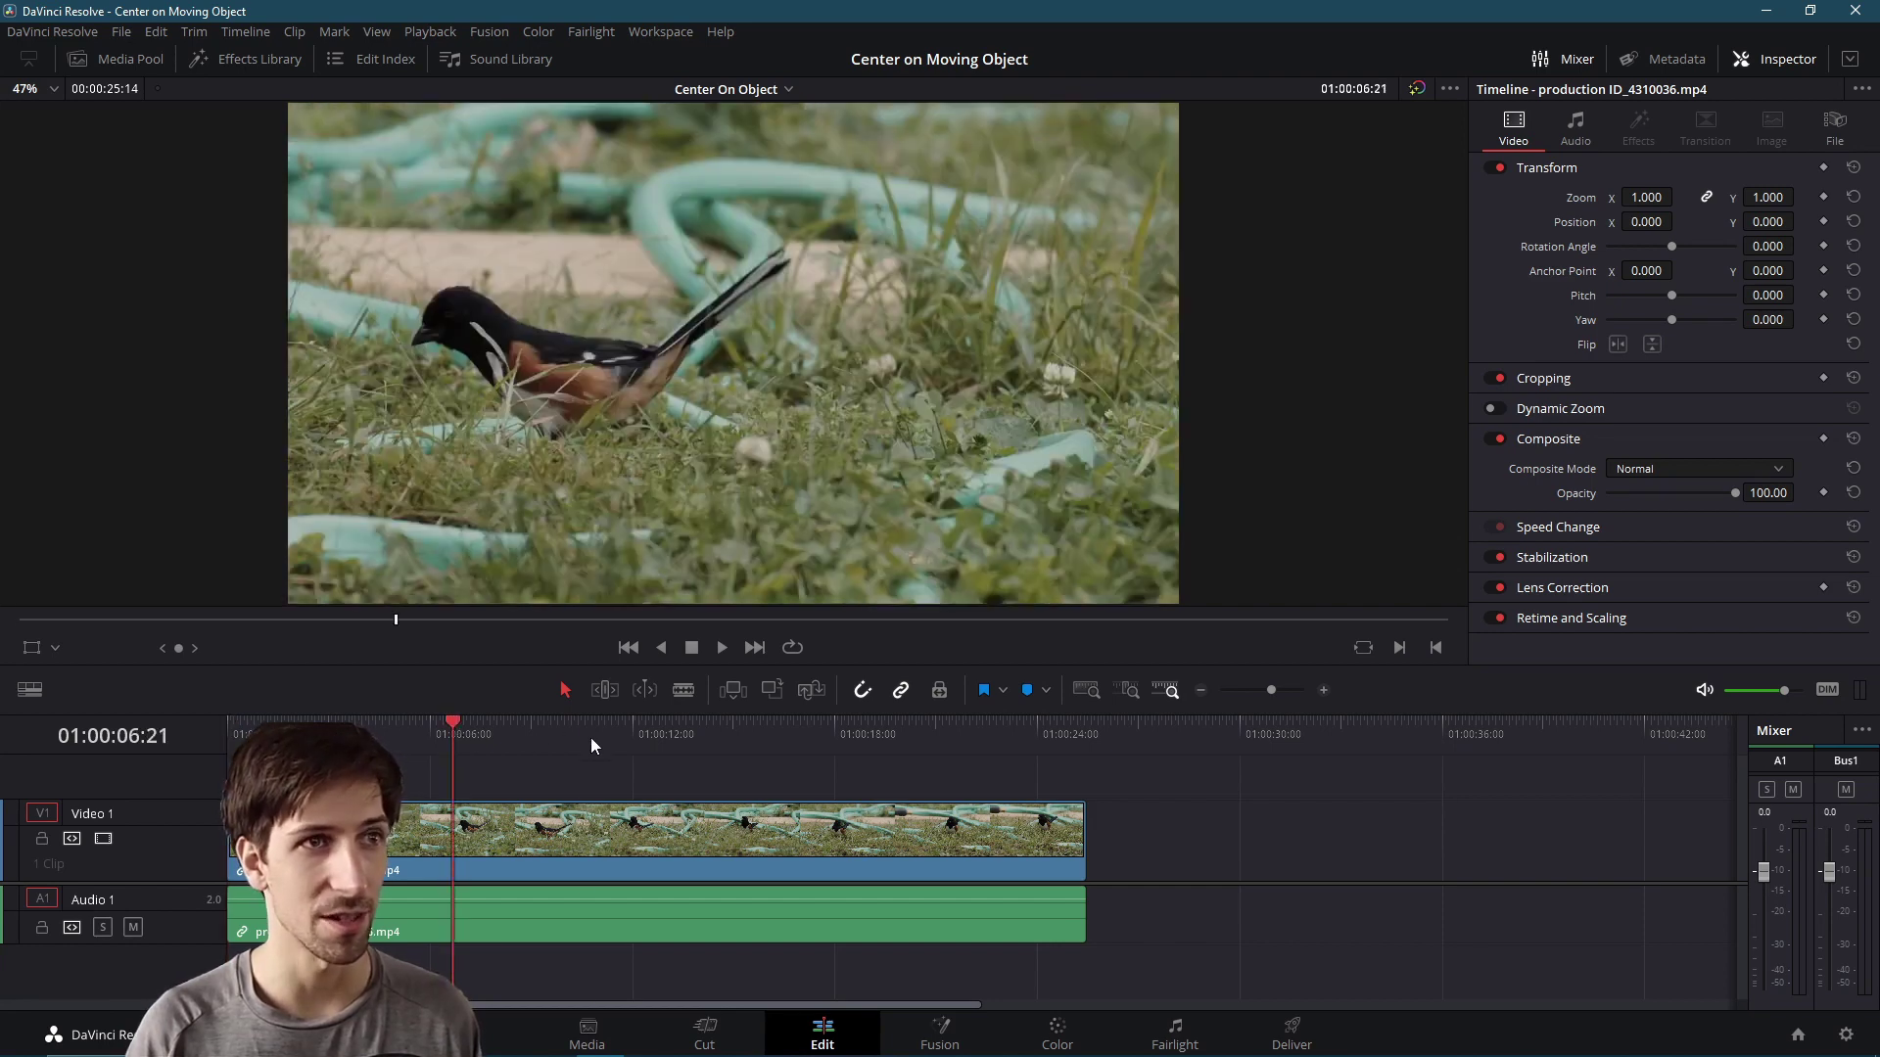
click(592, 737)
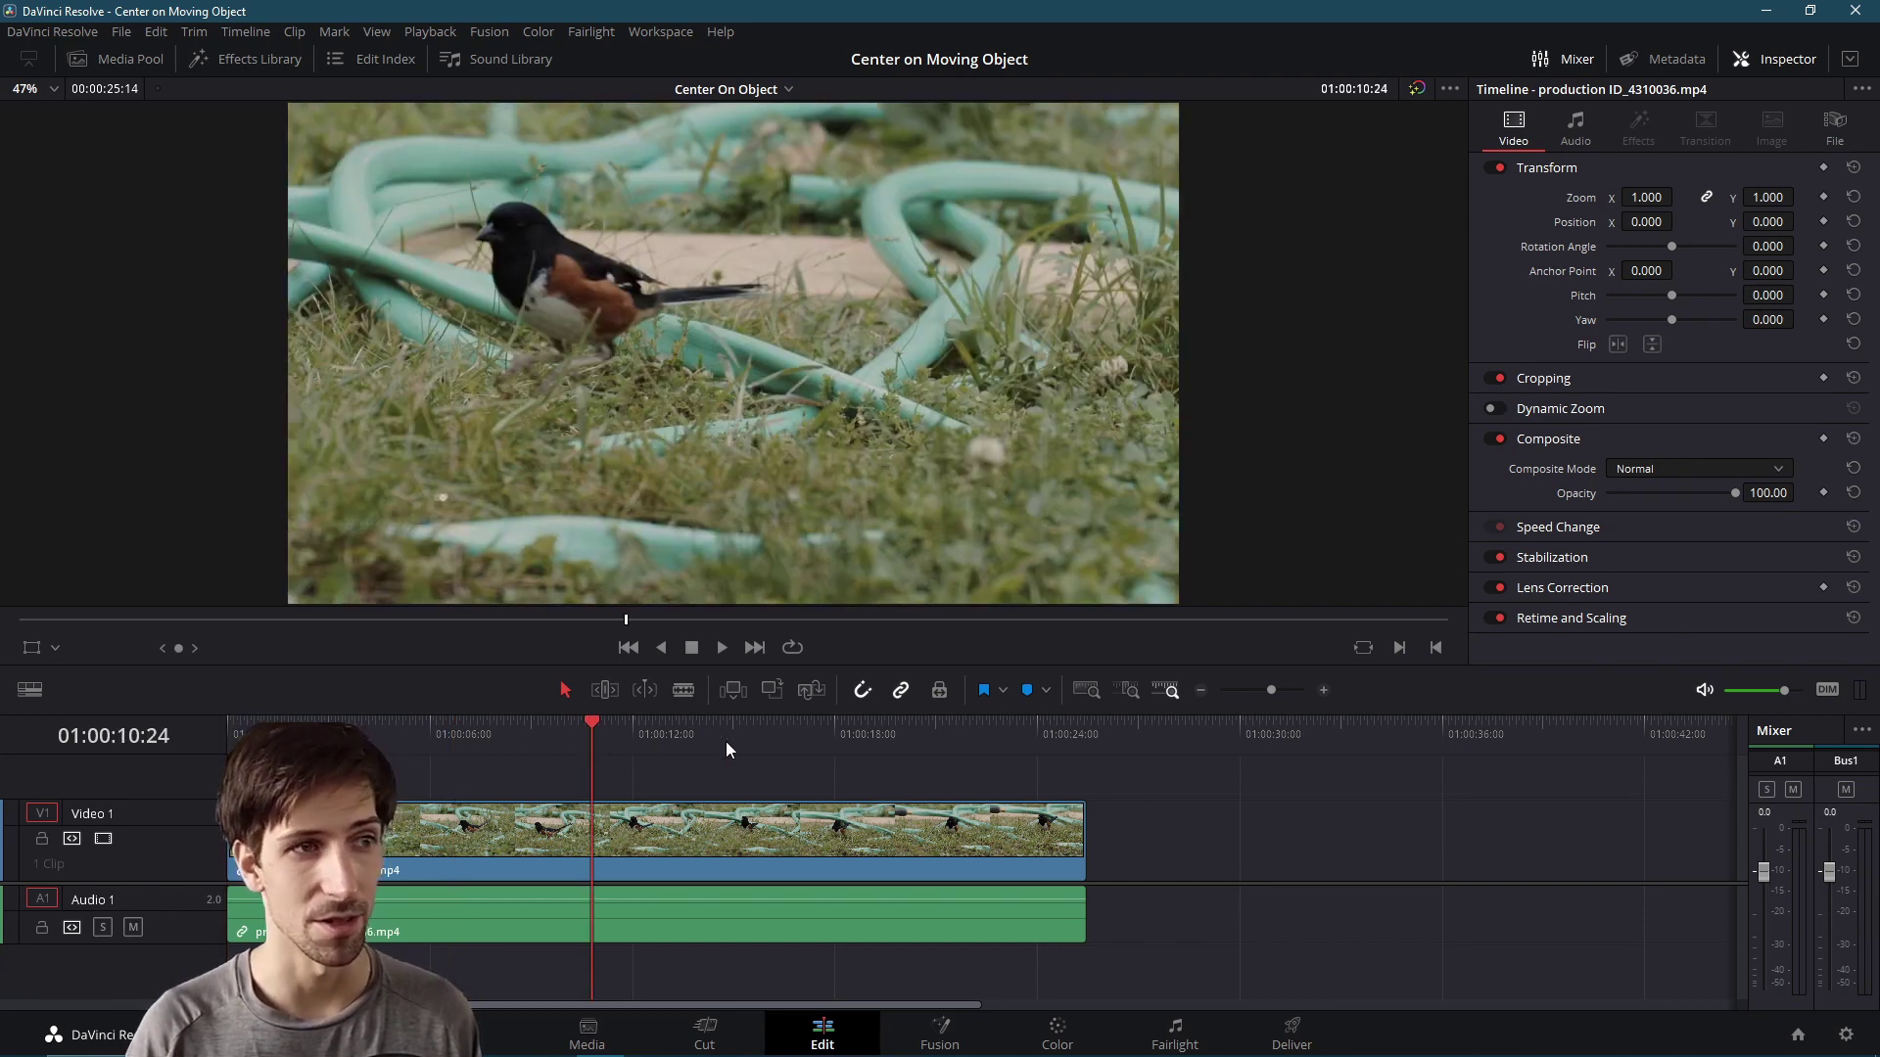
click(807, 738)
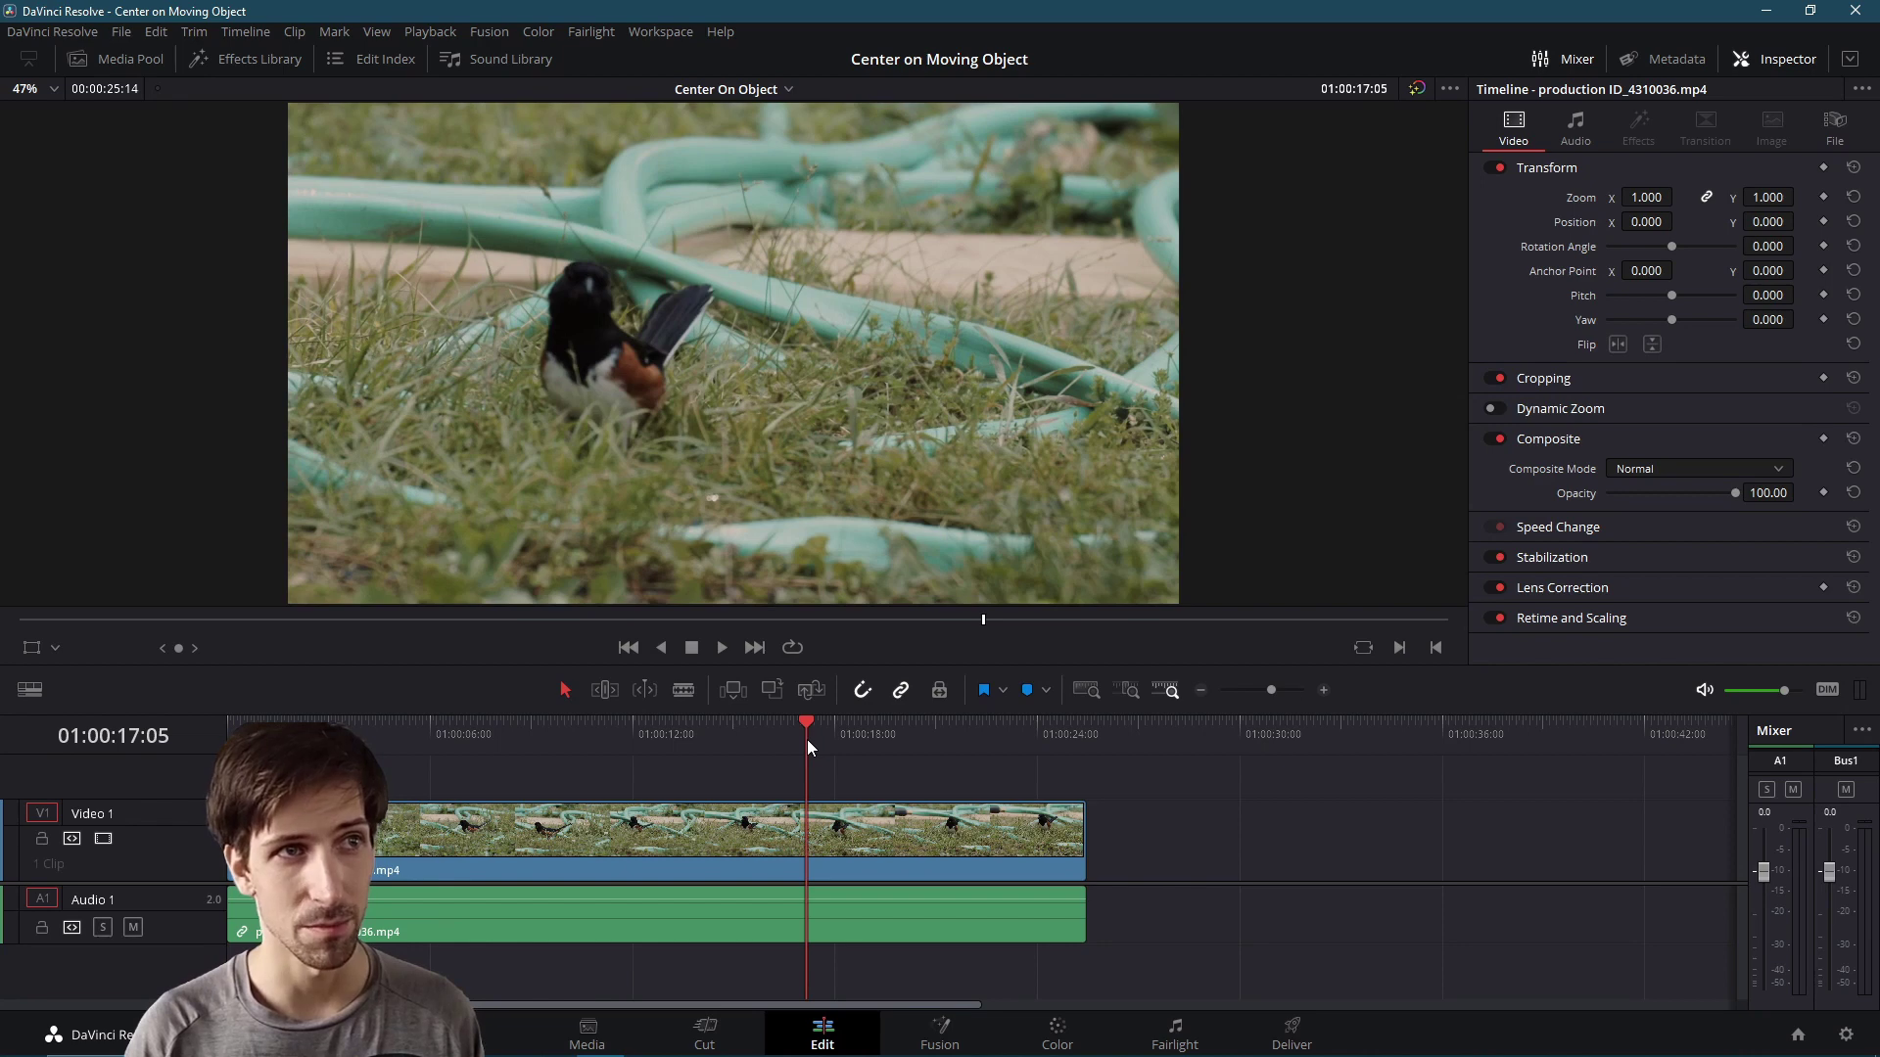
click(940, 740)
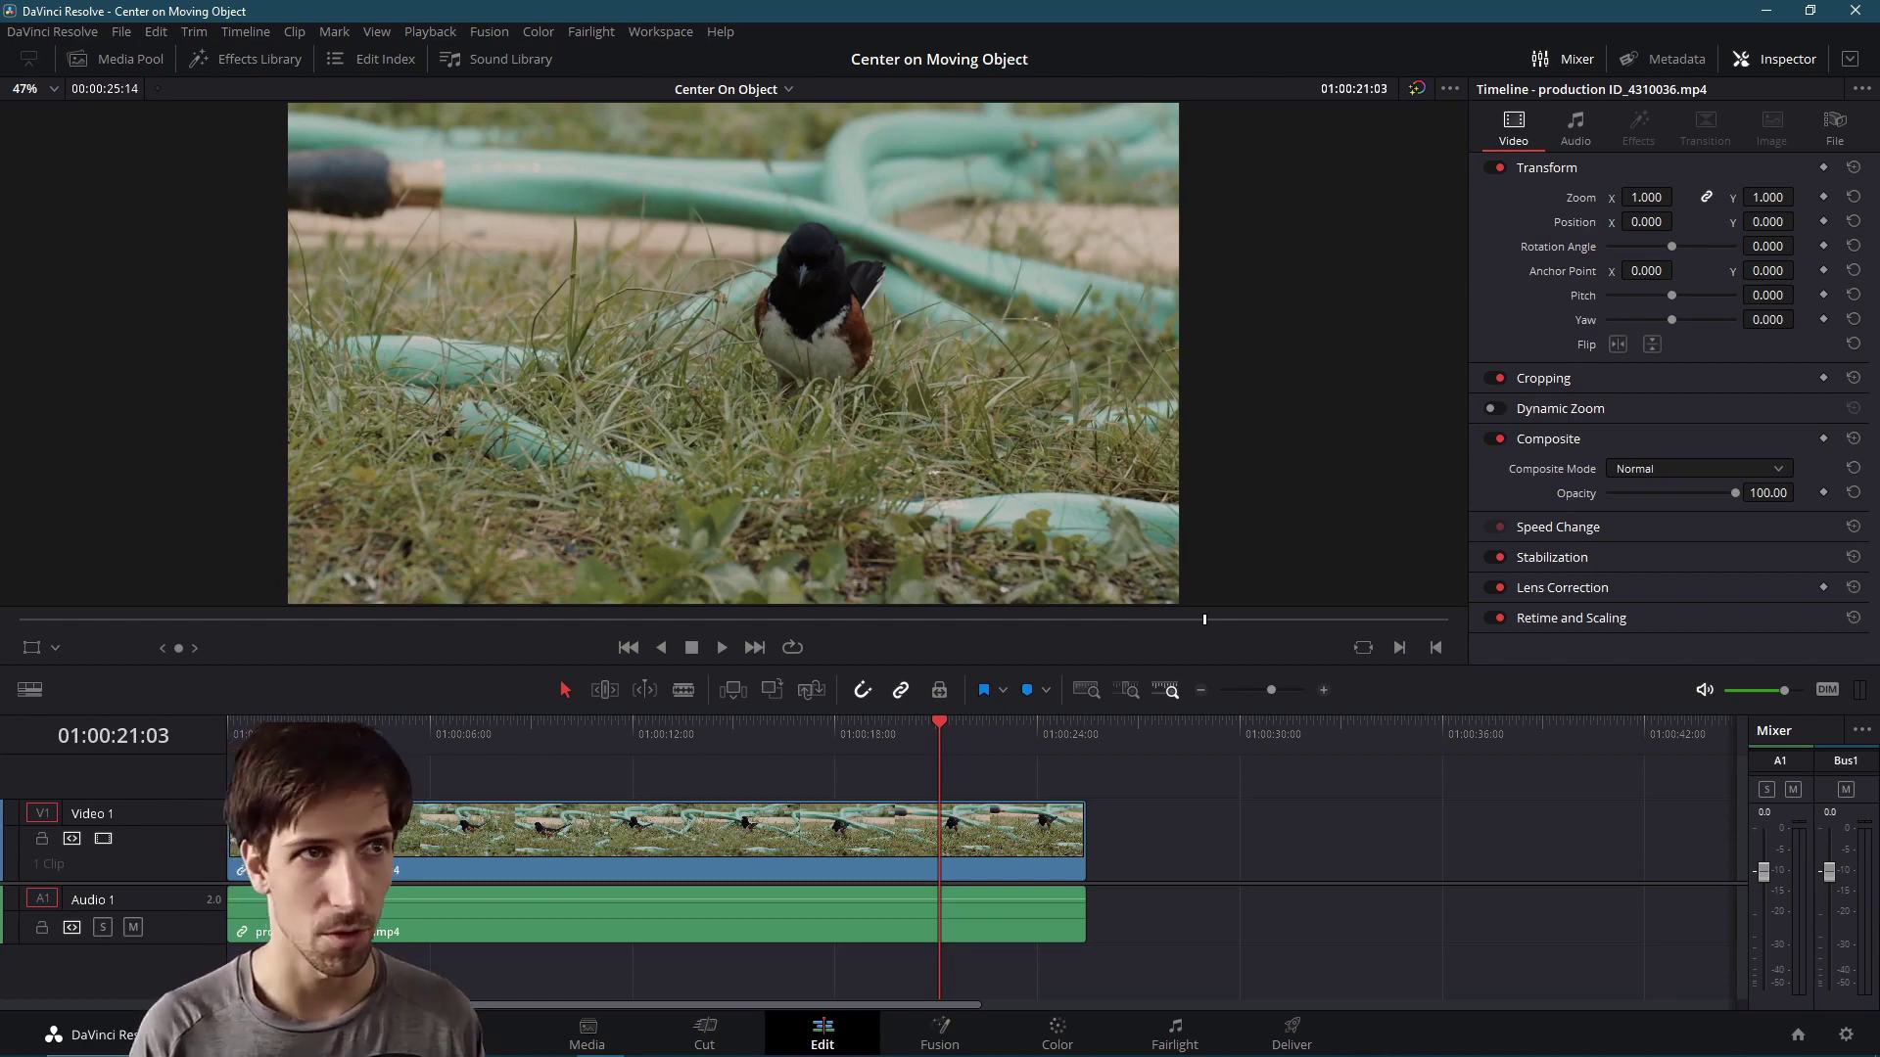
key(Home)
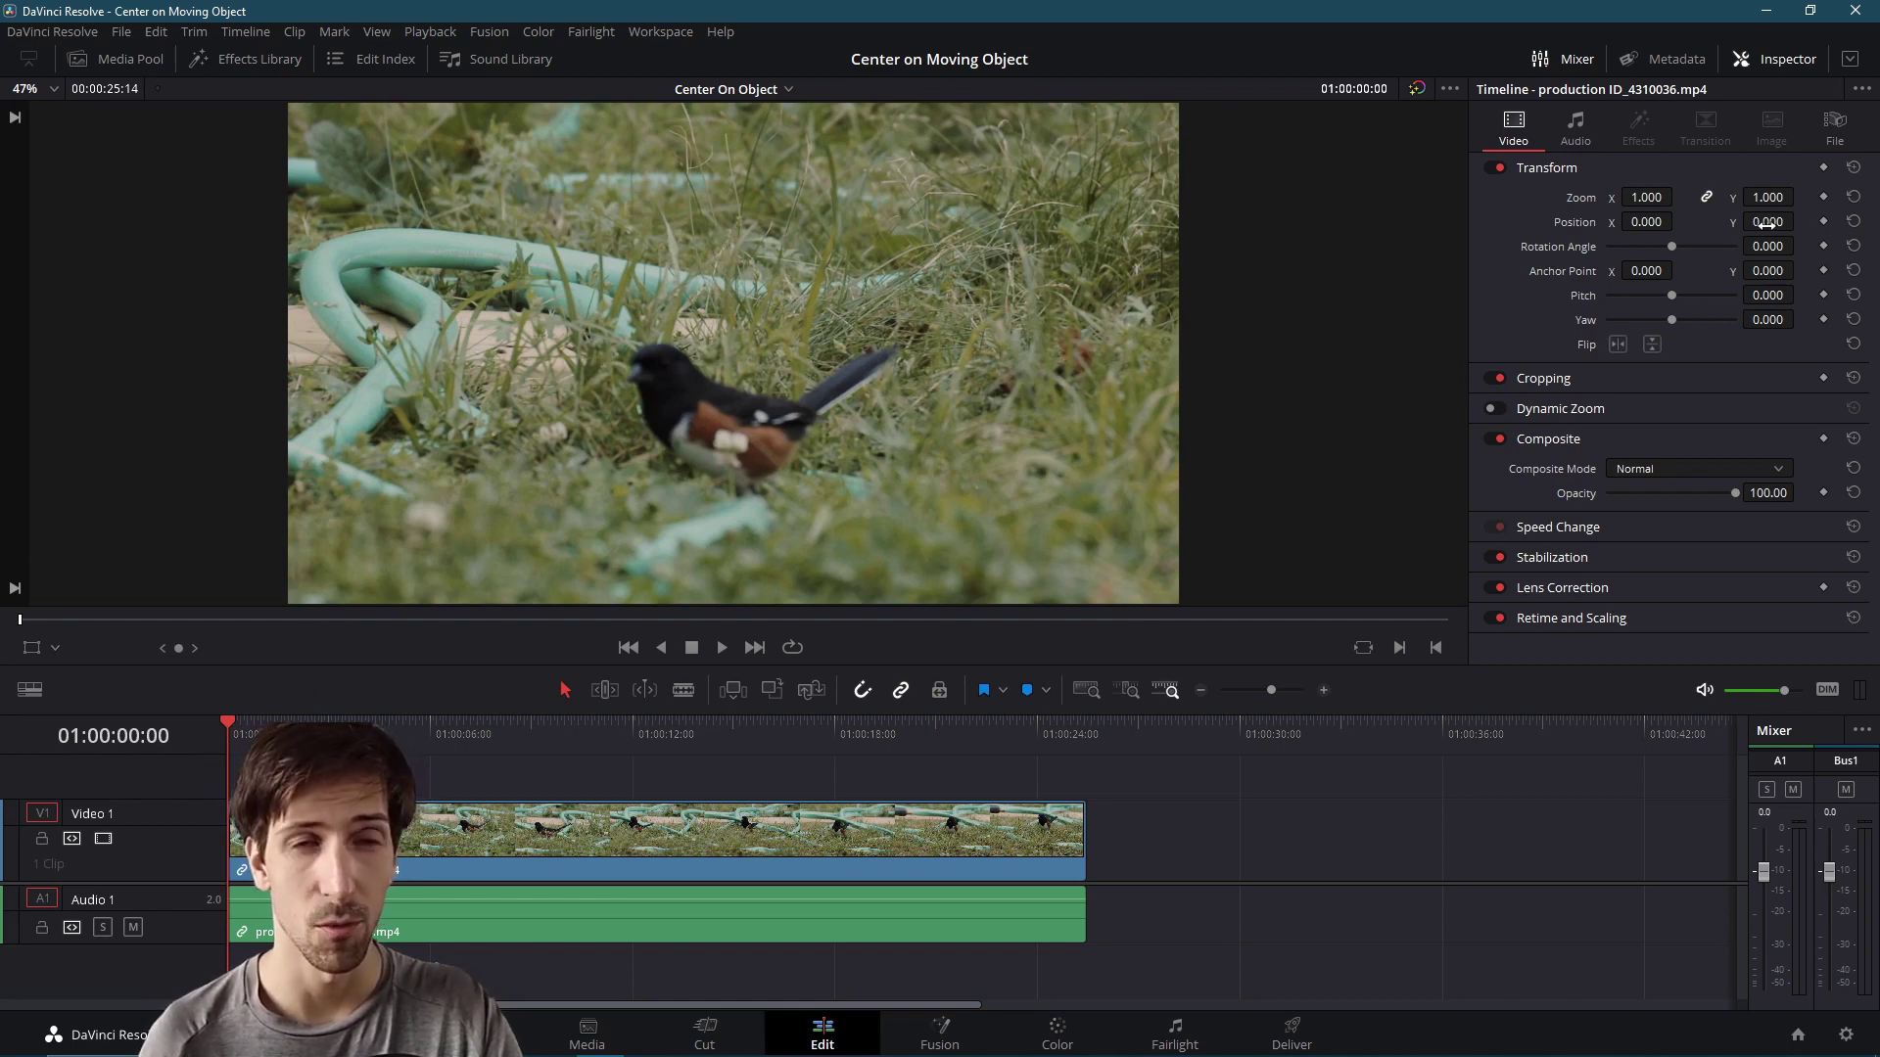
- Reposition the clip to X 118, Y 117 on its first frame to centre the bird
drag(1767, 222, 1289, 237)
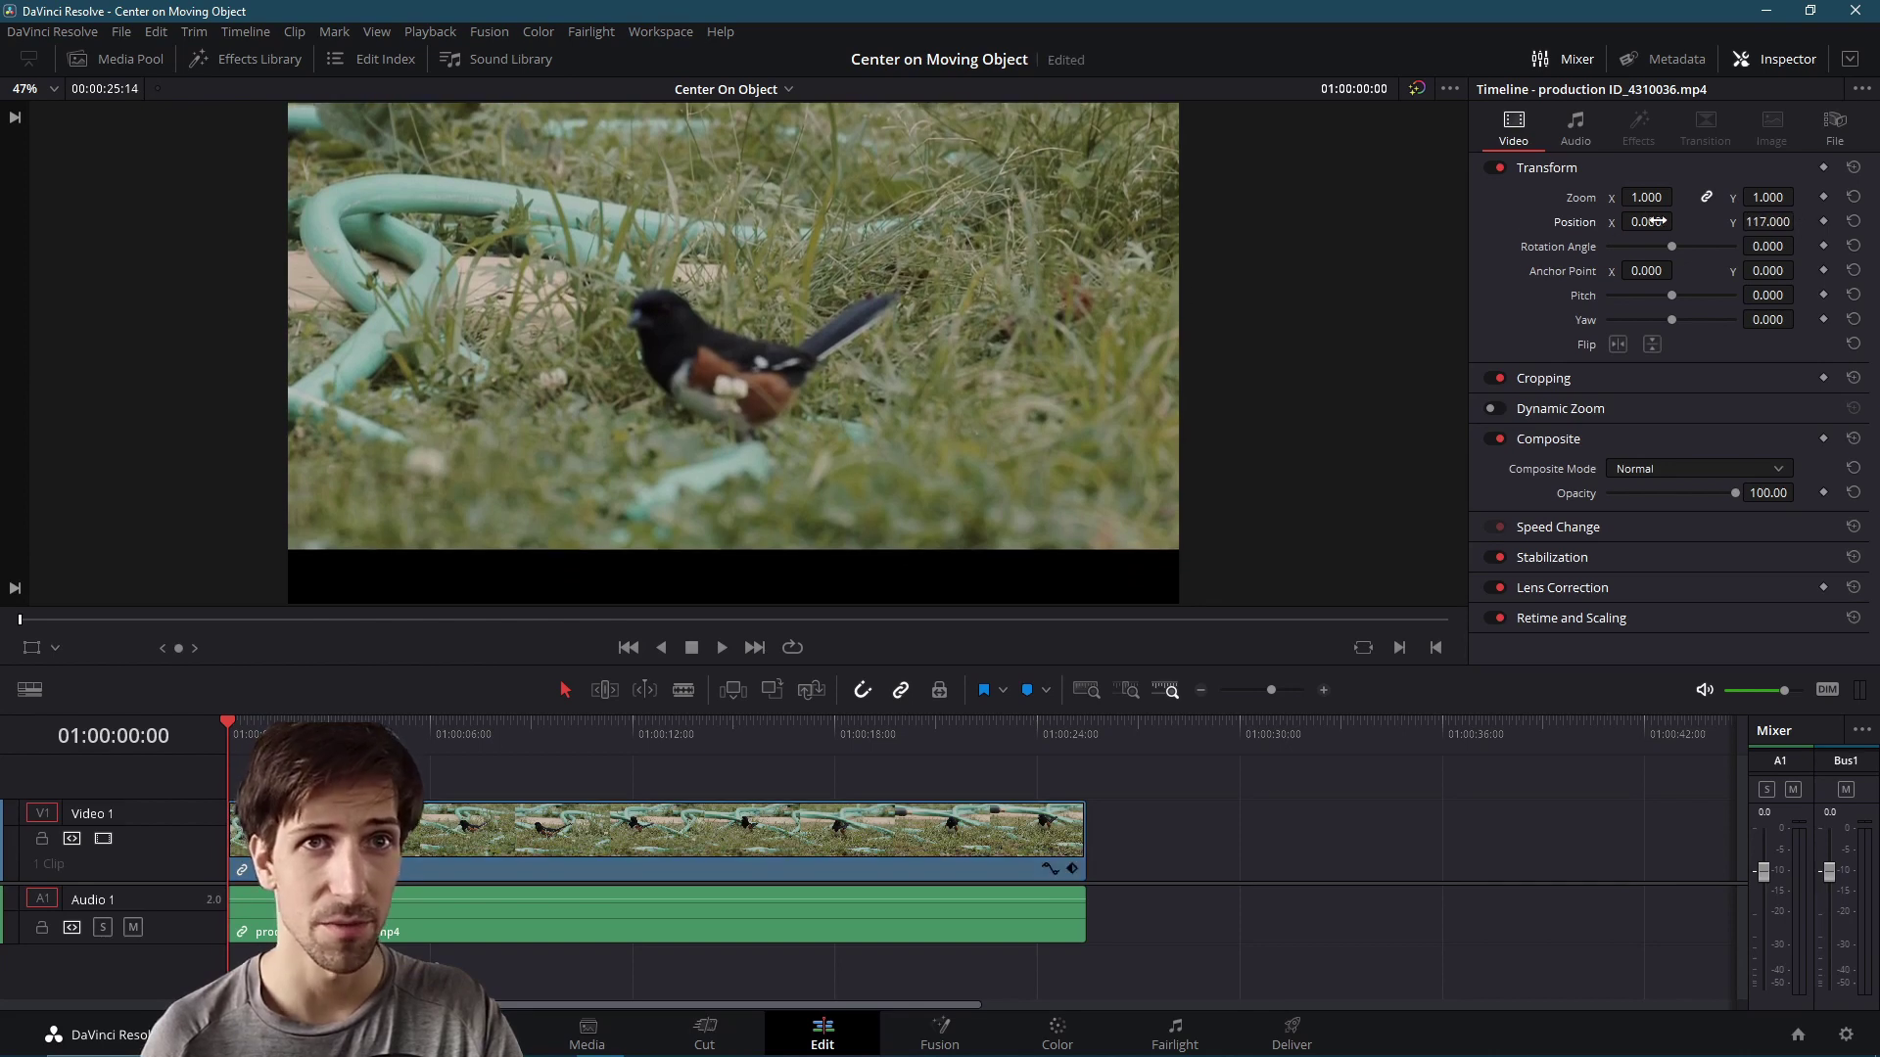
mouse_move(1657, 221)
mouse_down()
mouse_move(1580, 221)
mouse_move(1678, 221)
mouse_up()
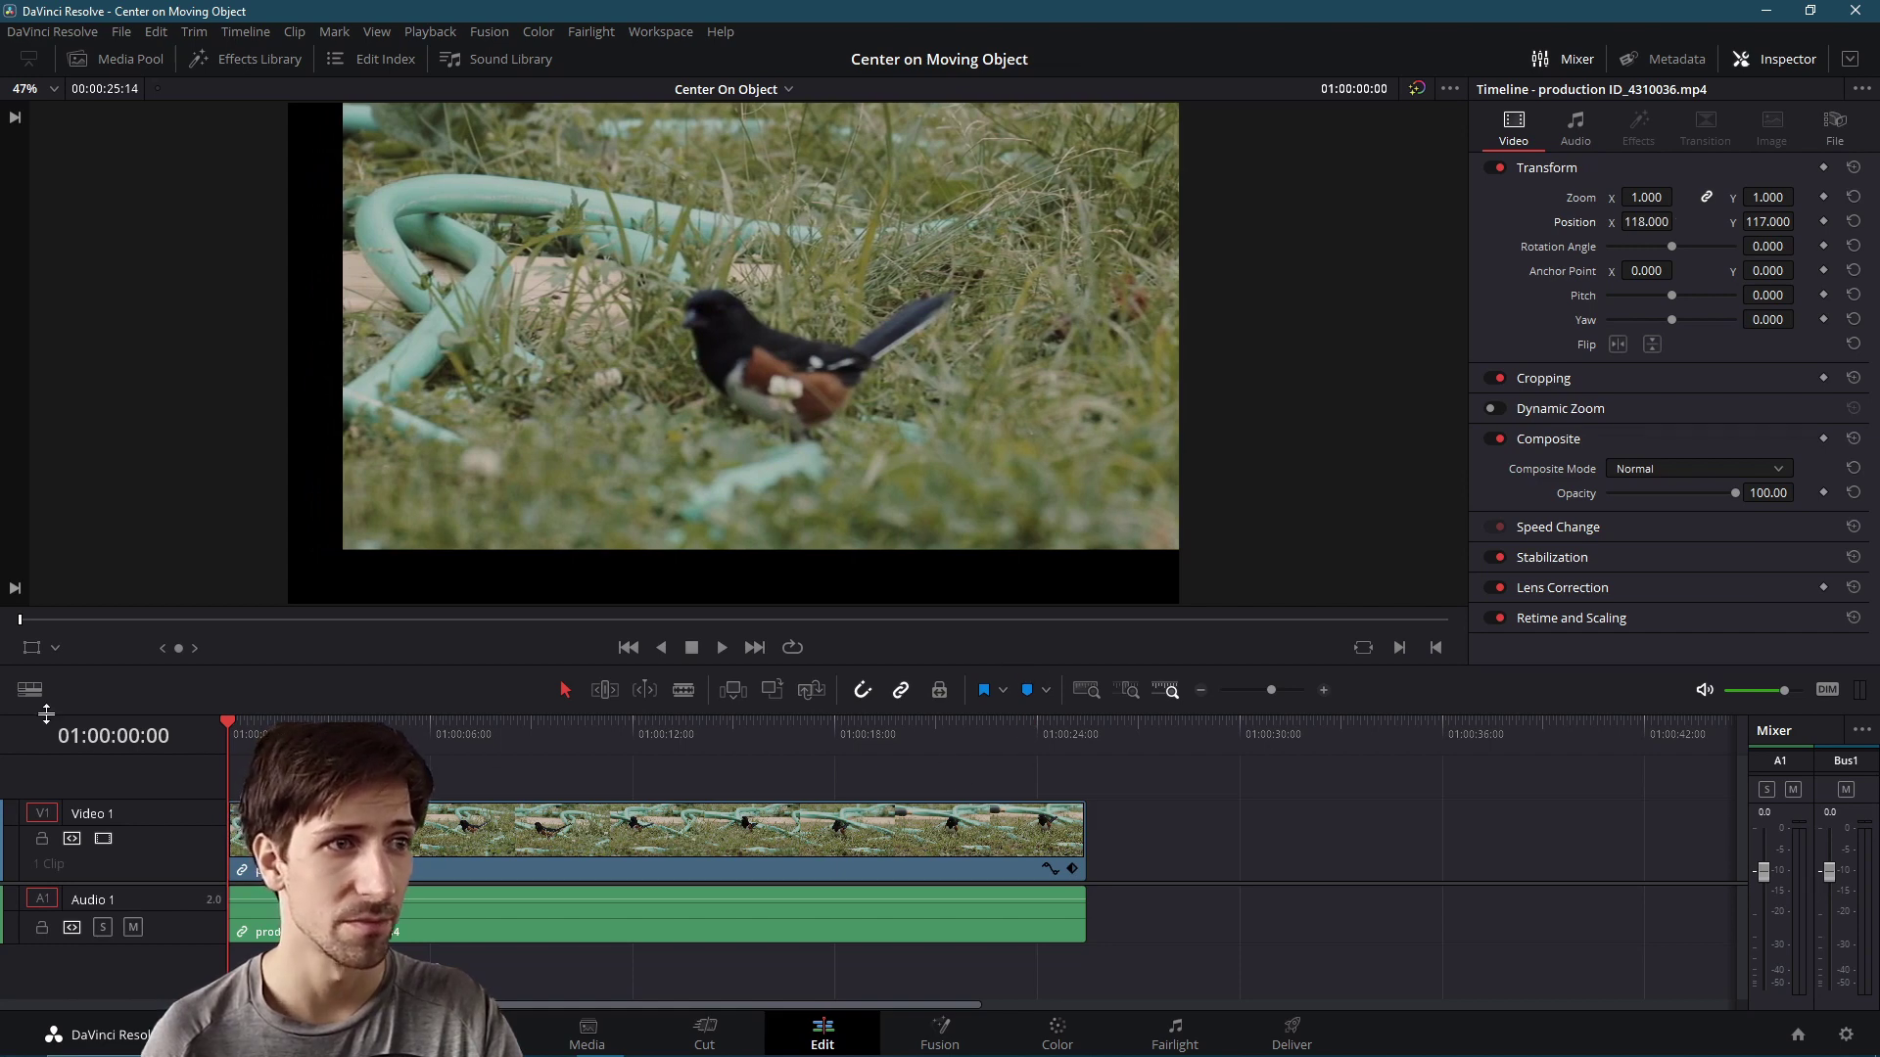
drag(806, 418, 850, 425)
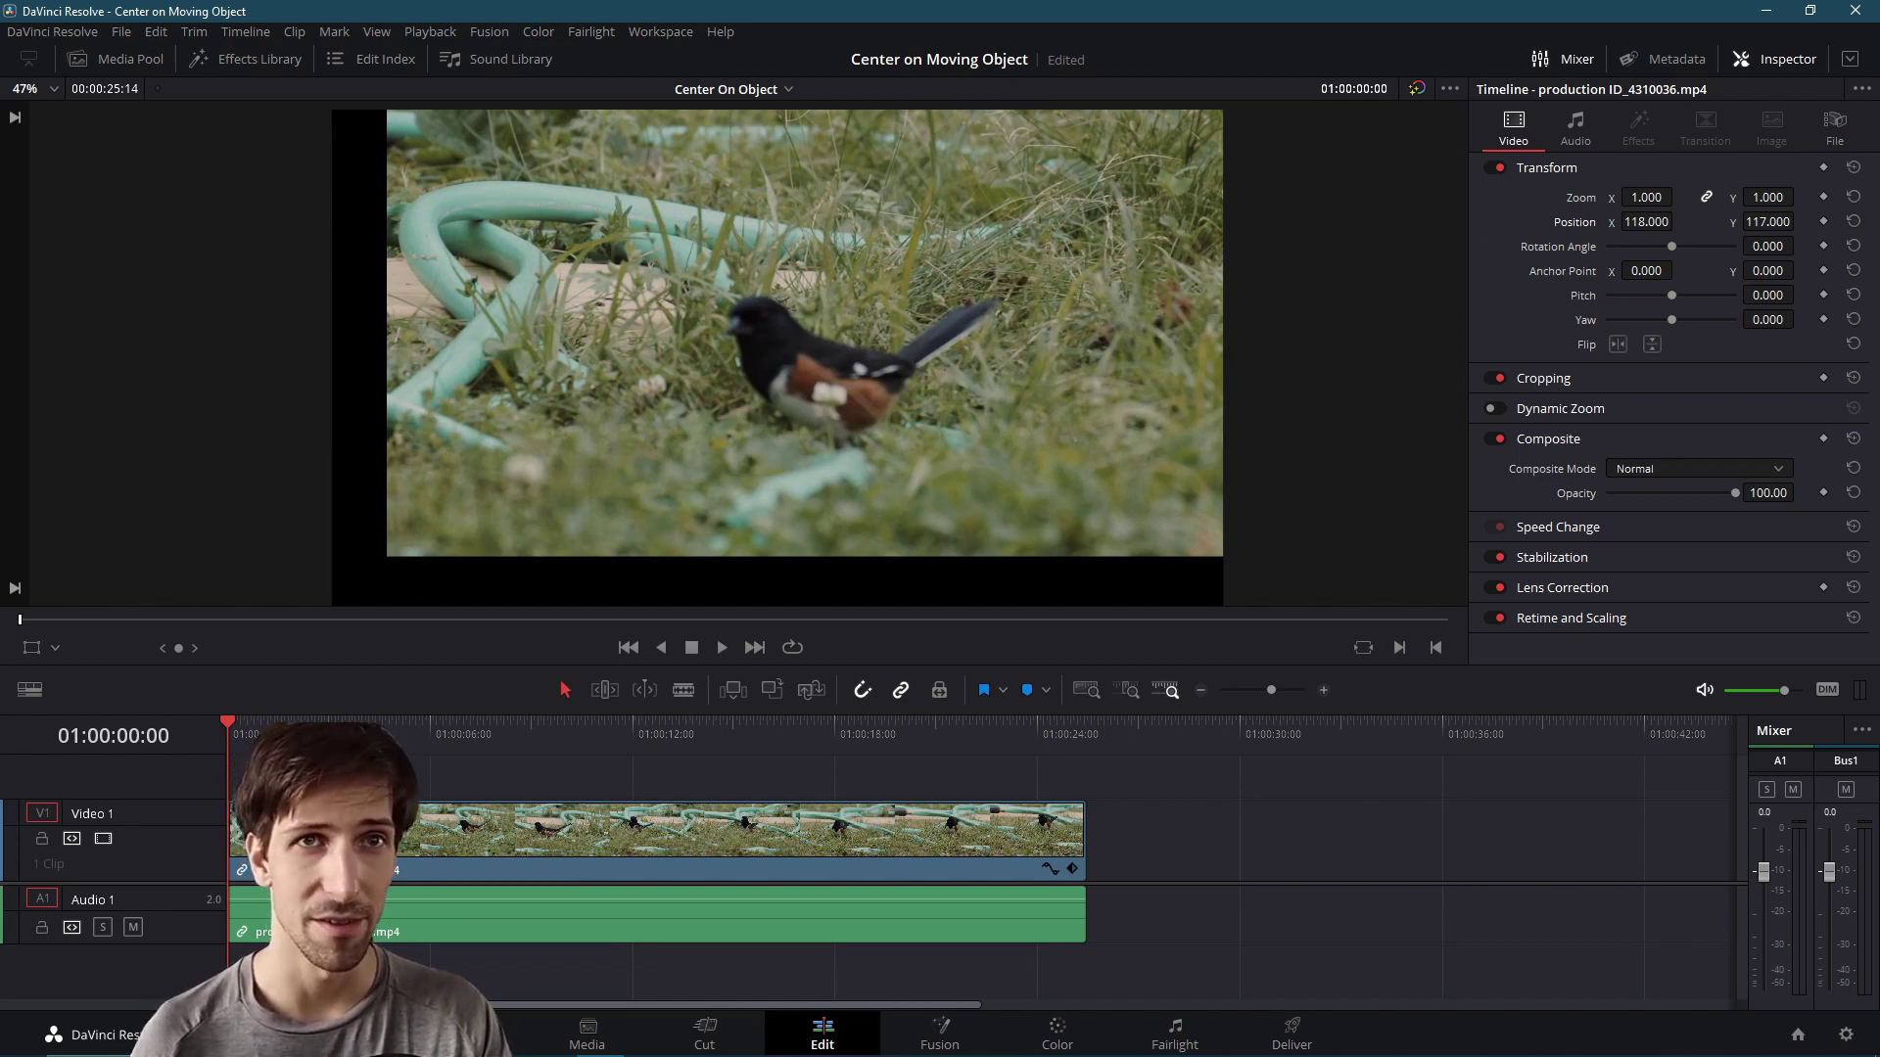
- Set the clip's zoom to 1.300 and add a position keyframe on the first frame
drag(1646, 197, 1678, 196)
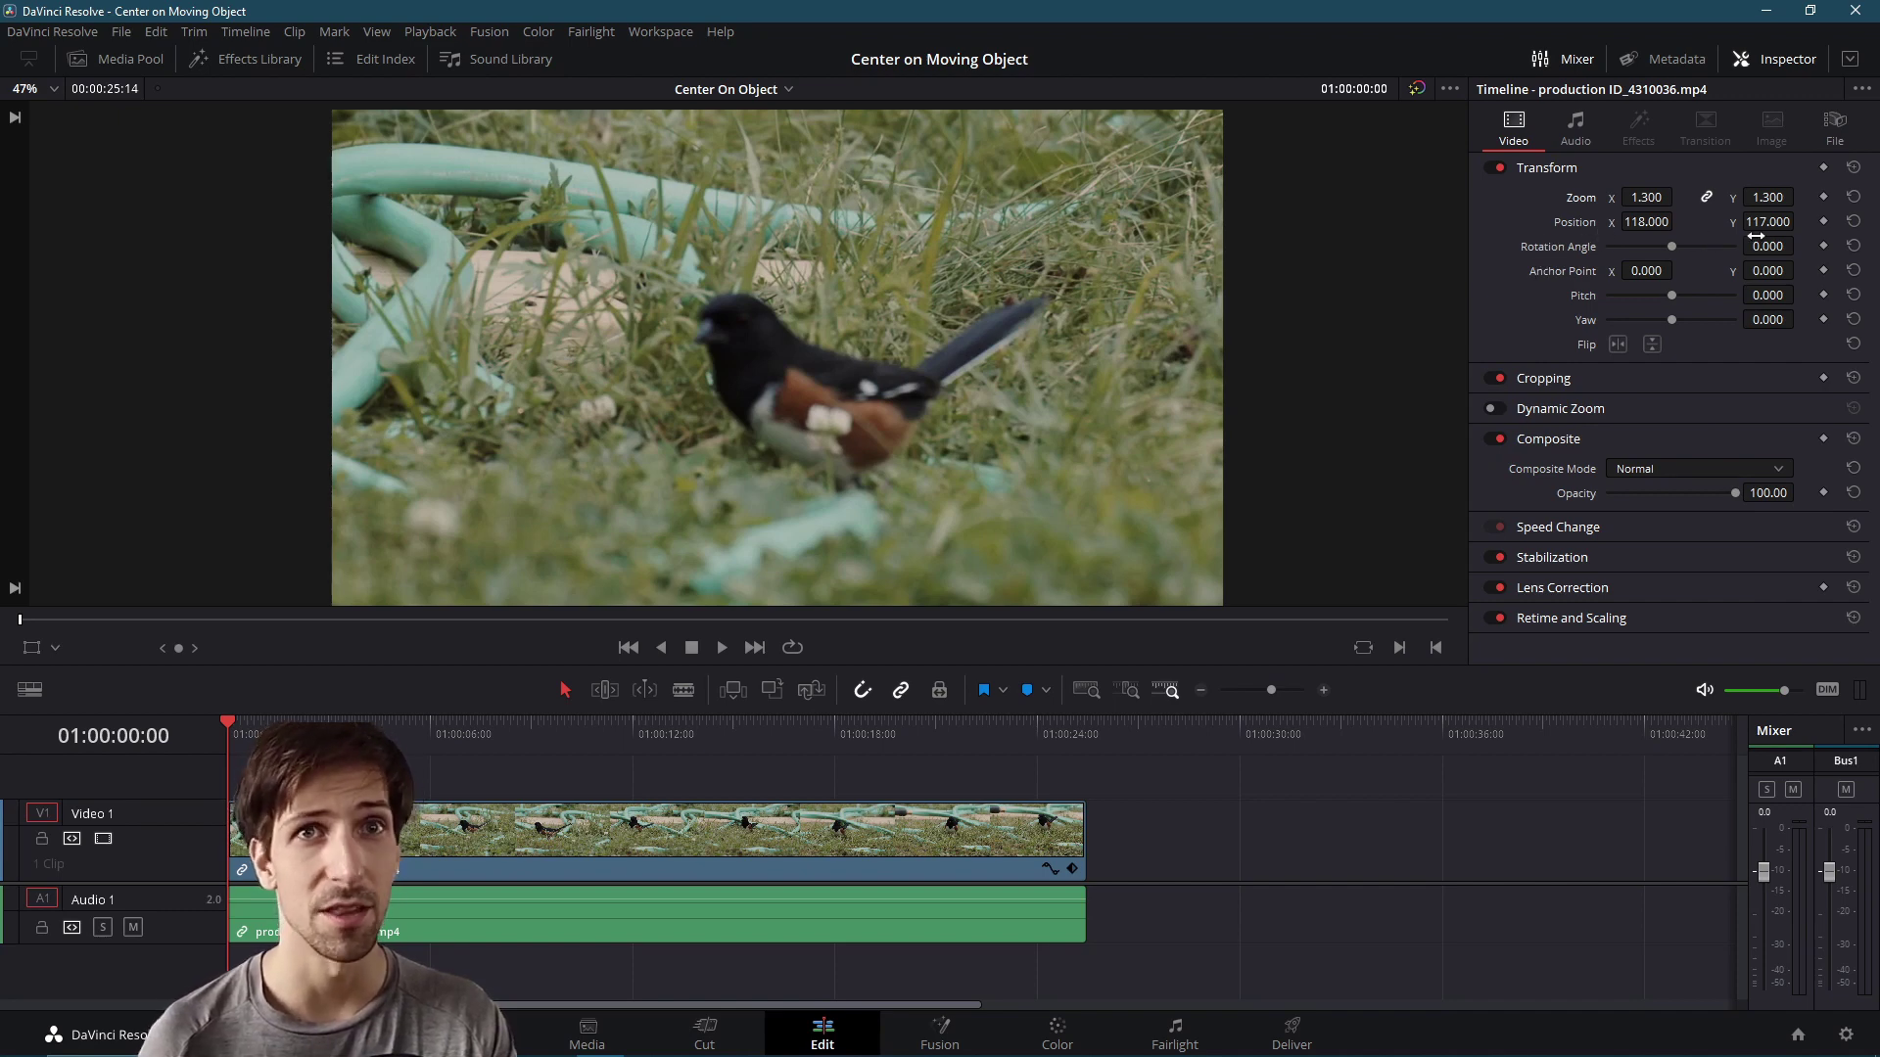
click(1825, 222)
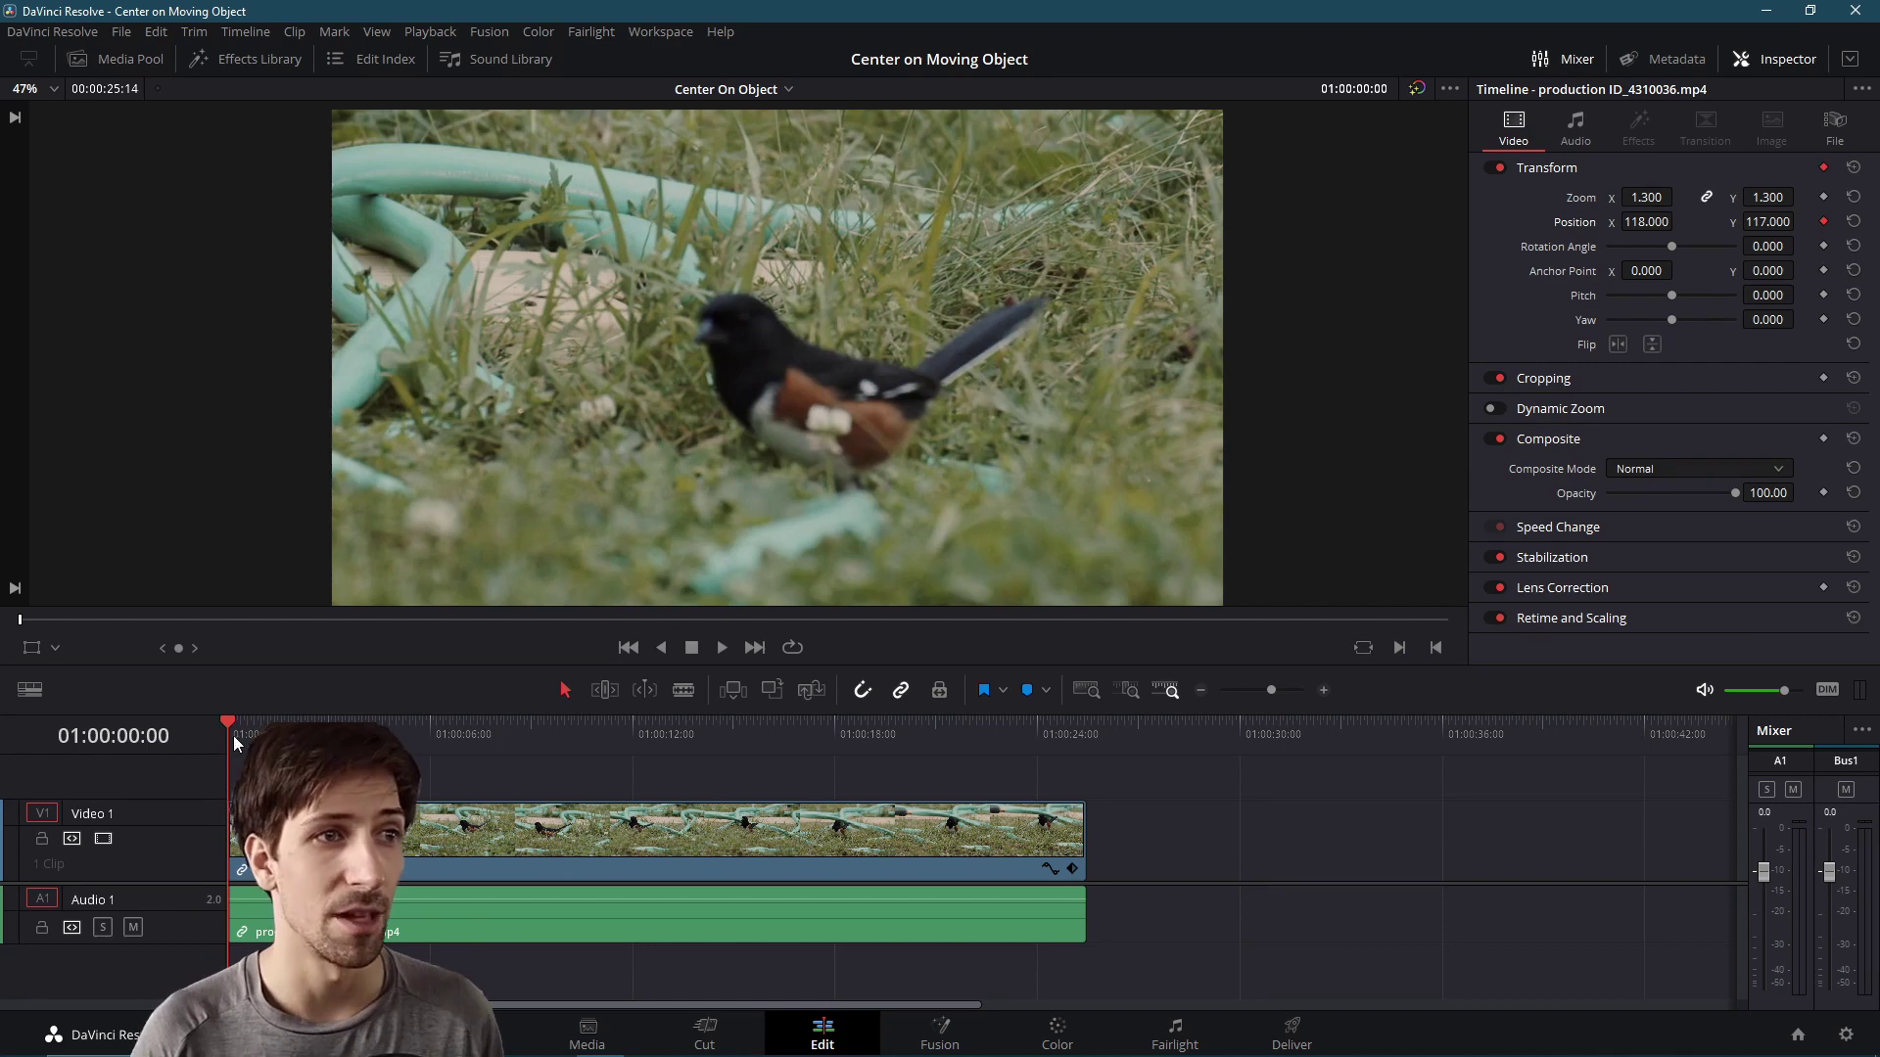
- At 01:00:00:22, set the clip's vertical position to -201 to recentre the bird
mouse_move(238, 723)
mouse_down()
mouse_move(277, 723)
mouse_move(253, 722)
mouse_up()
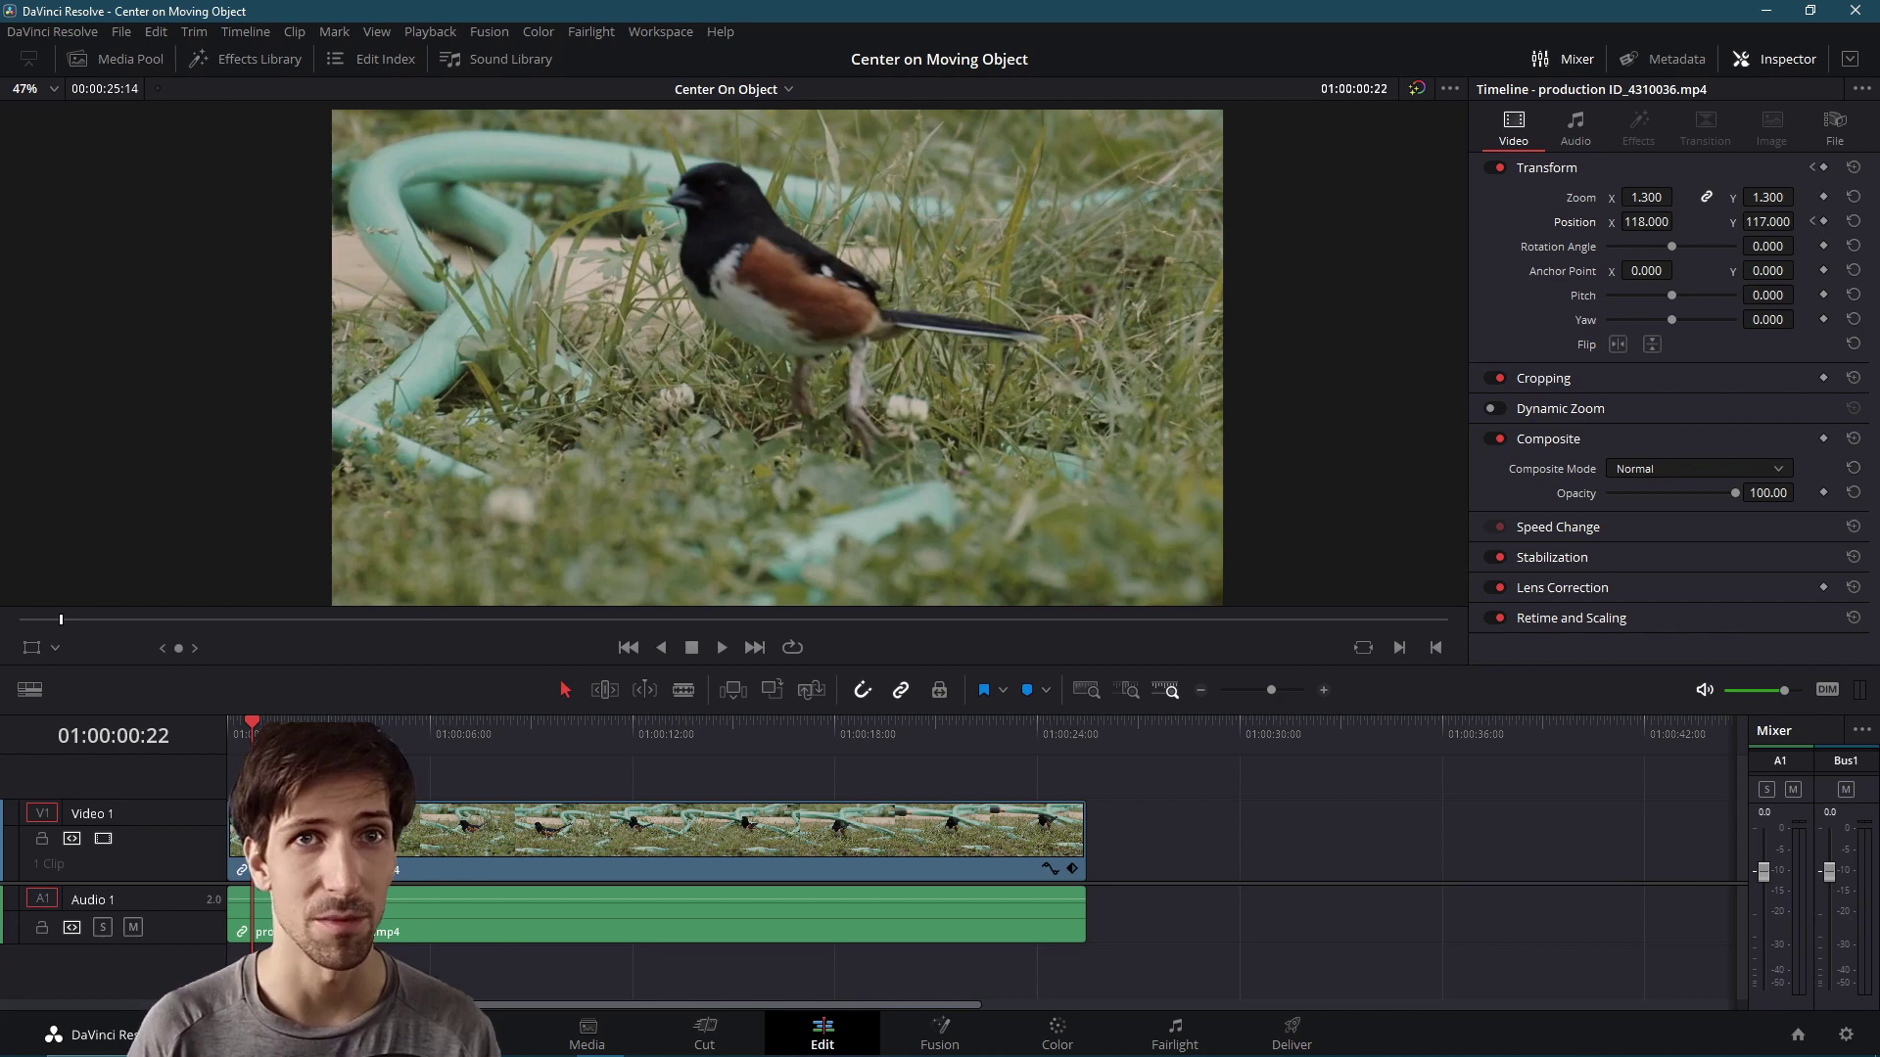
drag(1777, 224, 1735, 224)
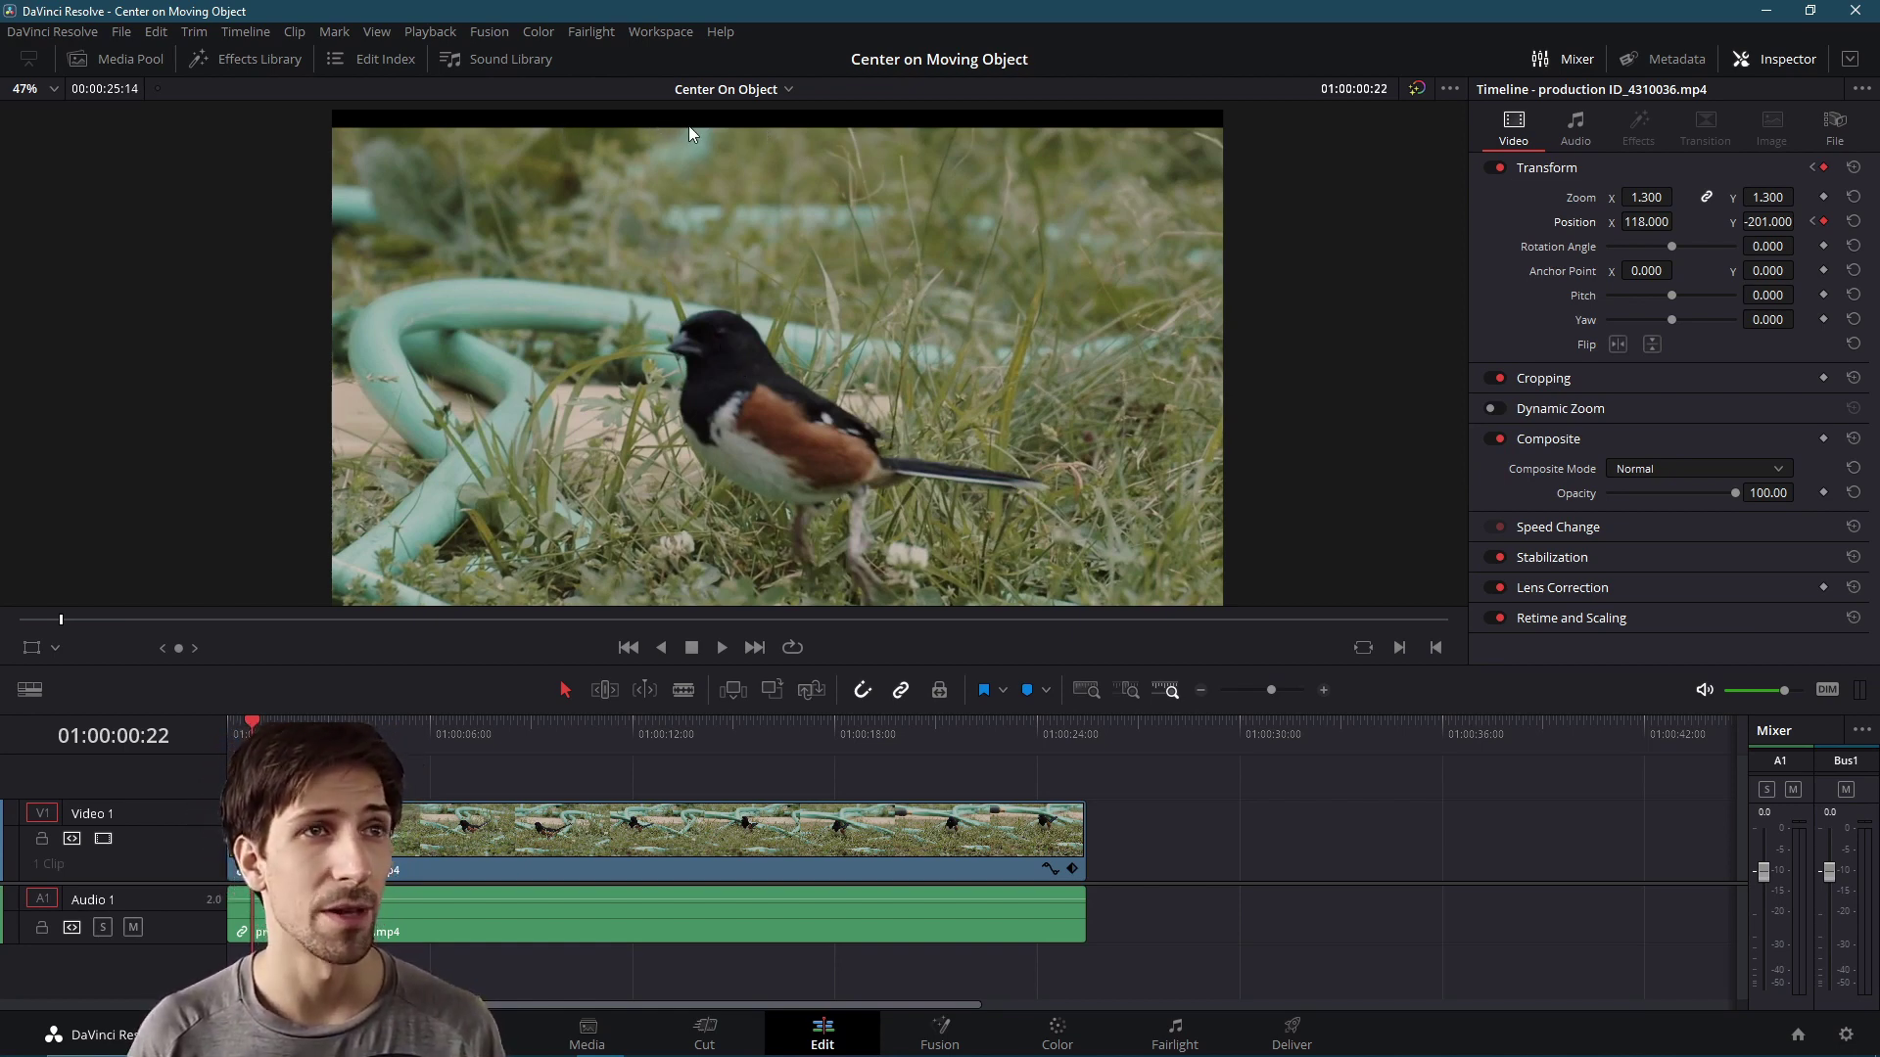
- Zoom the clip to 1.460 at 01:00:00:22 and add a zoom keyframe
drag(1645, 197, 1678, 196)
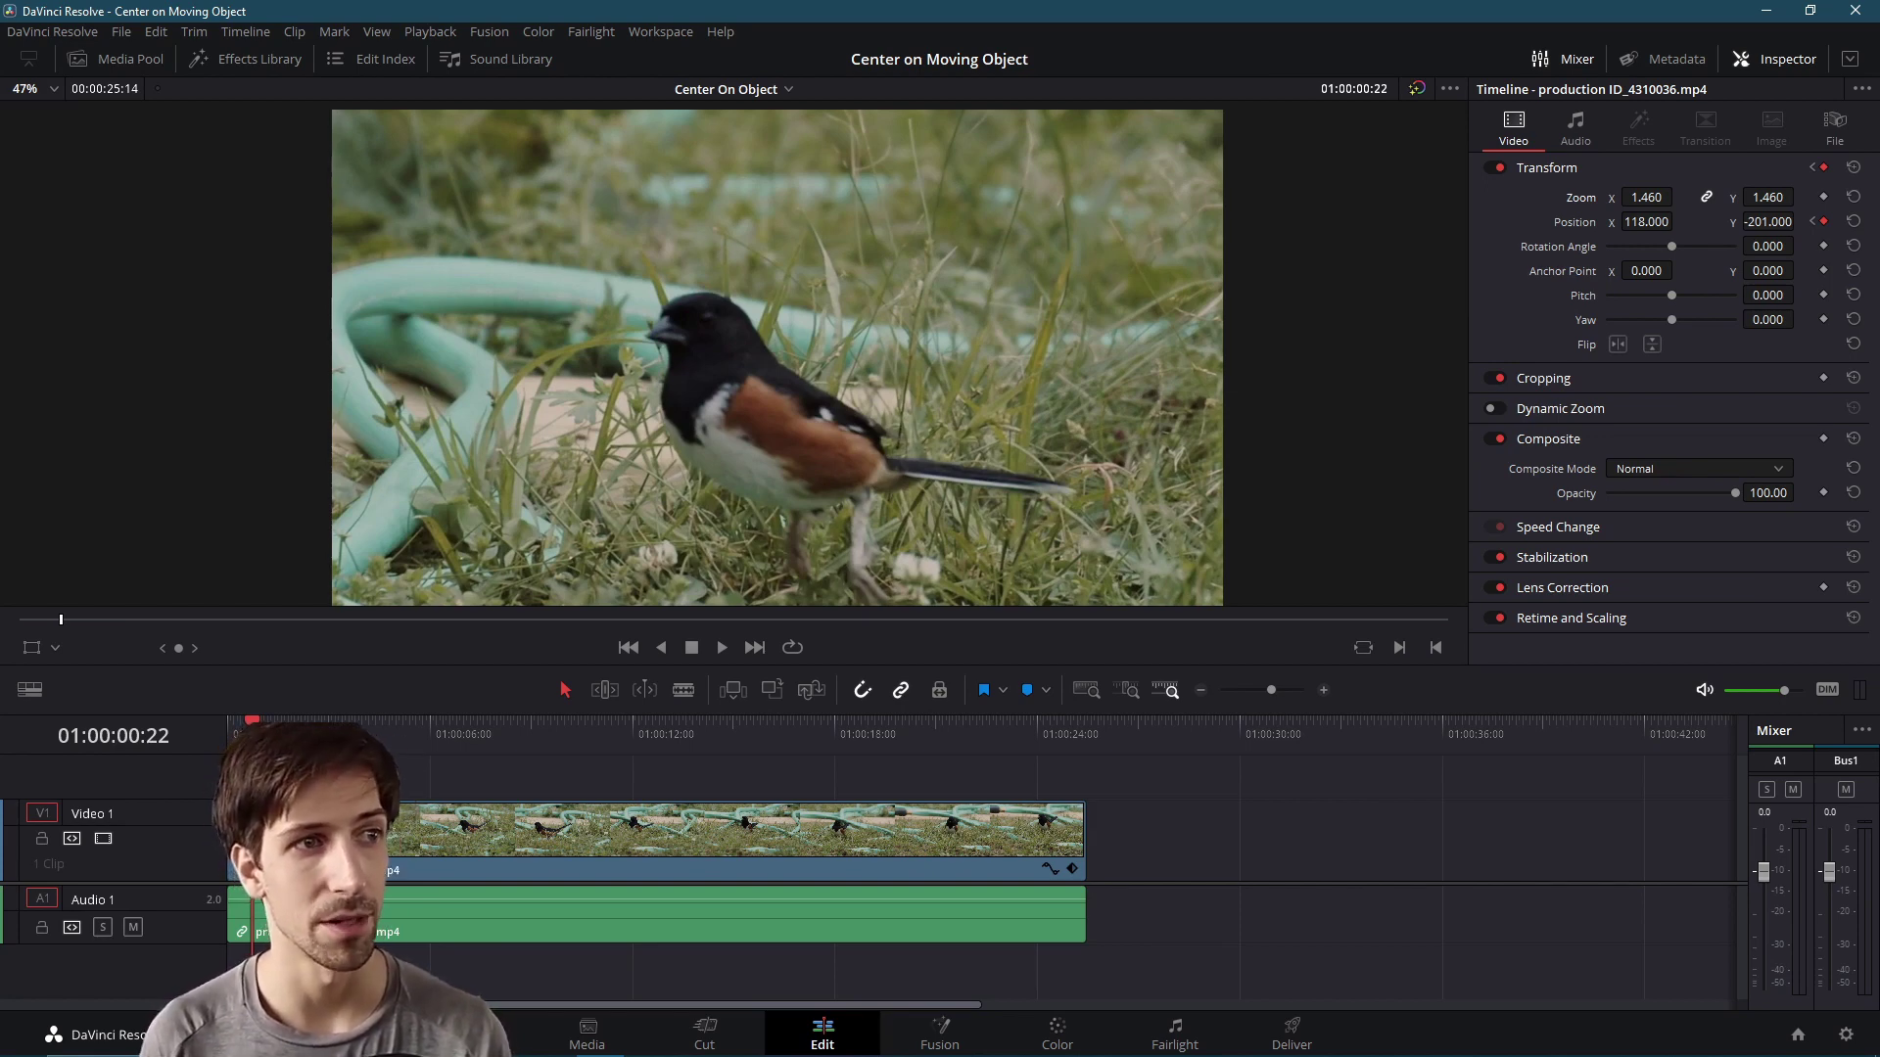
click(1824, 197)
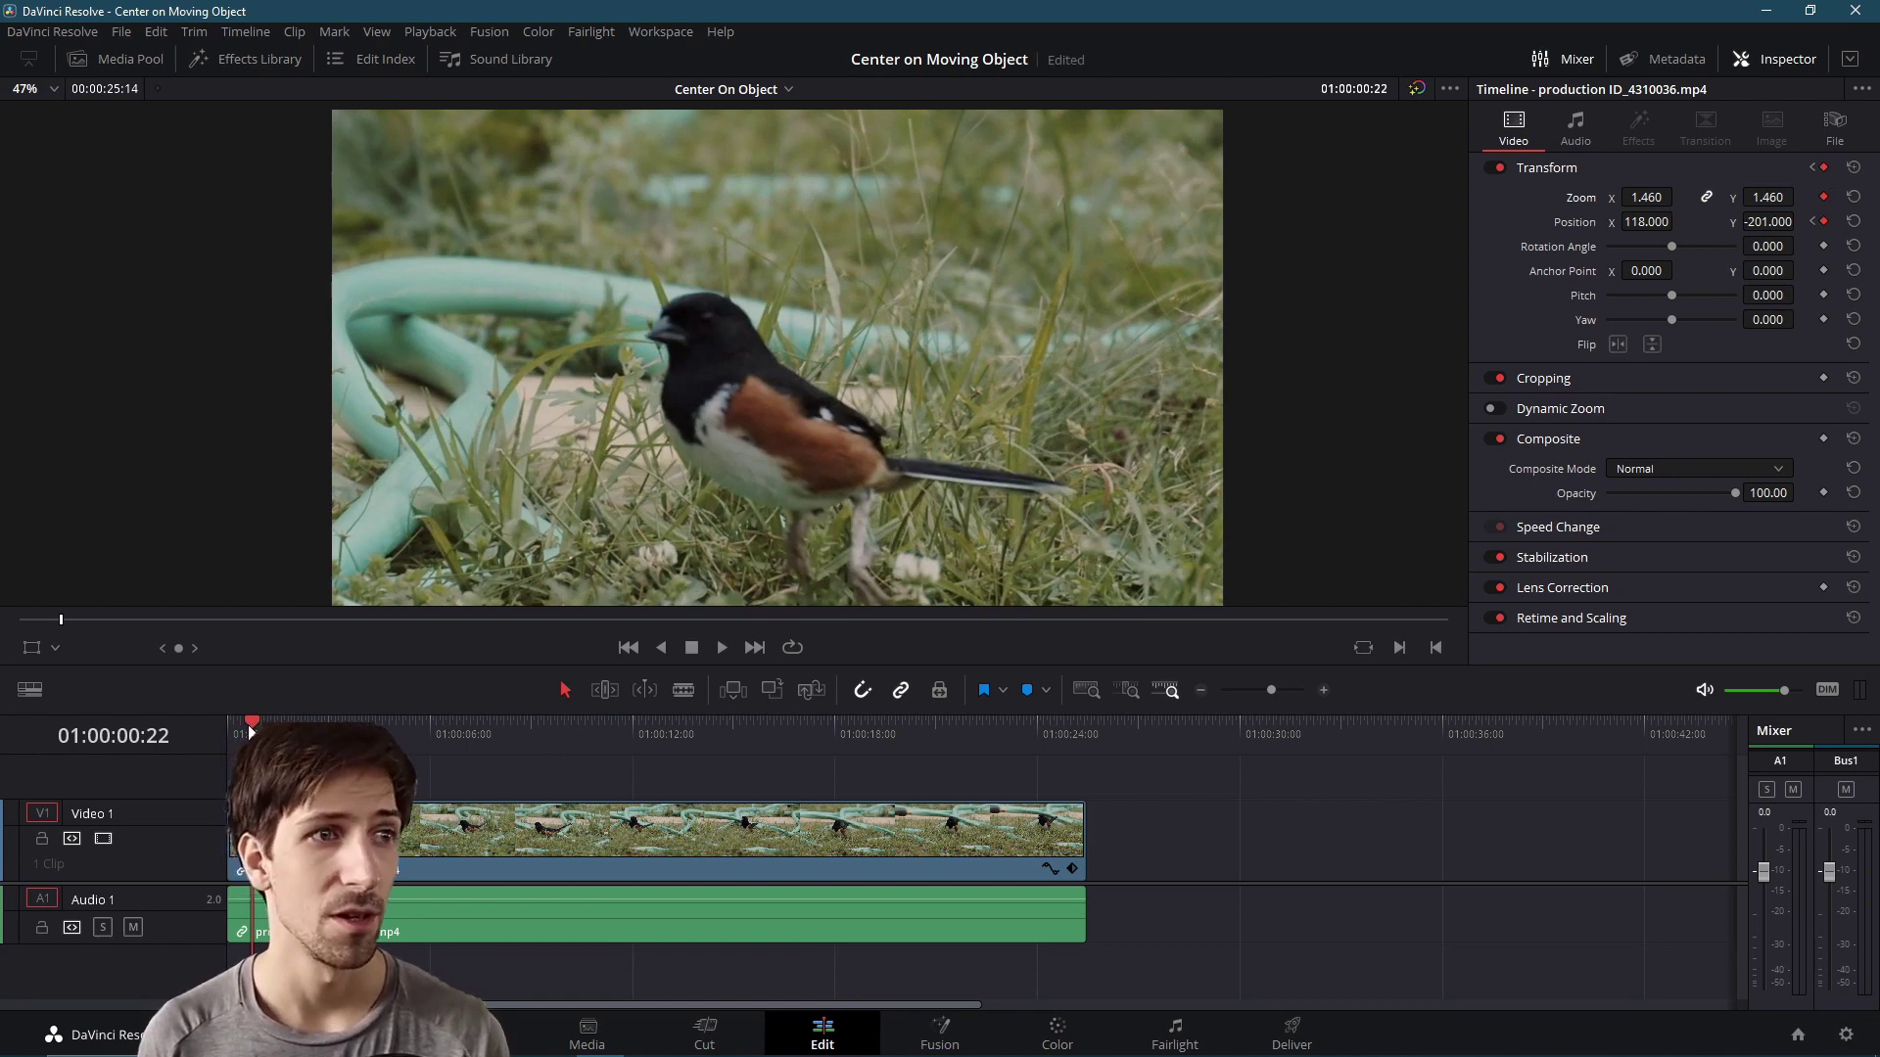
- Keyframe the clip's zoom at 1.300 on the first frame and play back the animated opening
drag(249, 725, 198, 718)
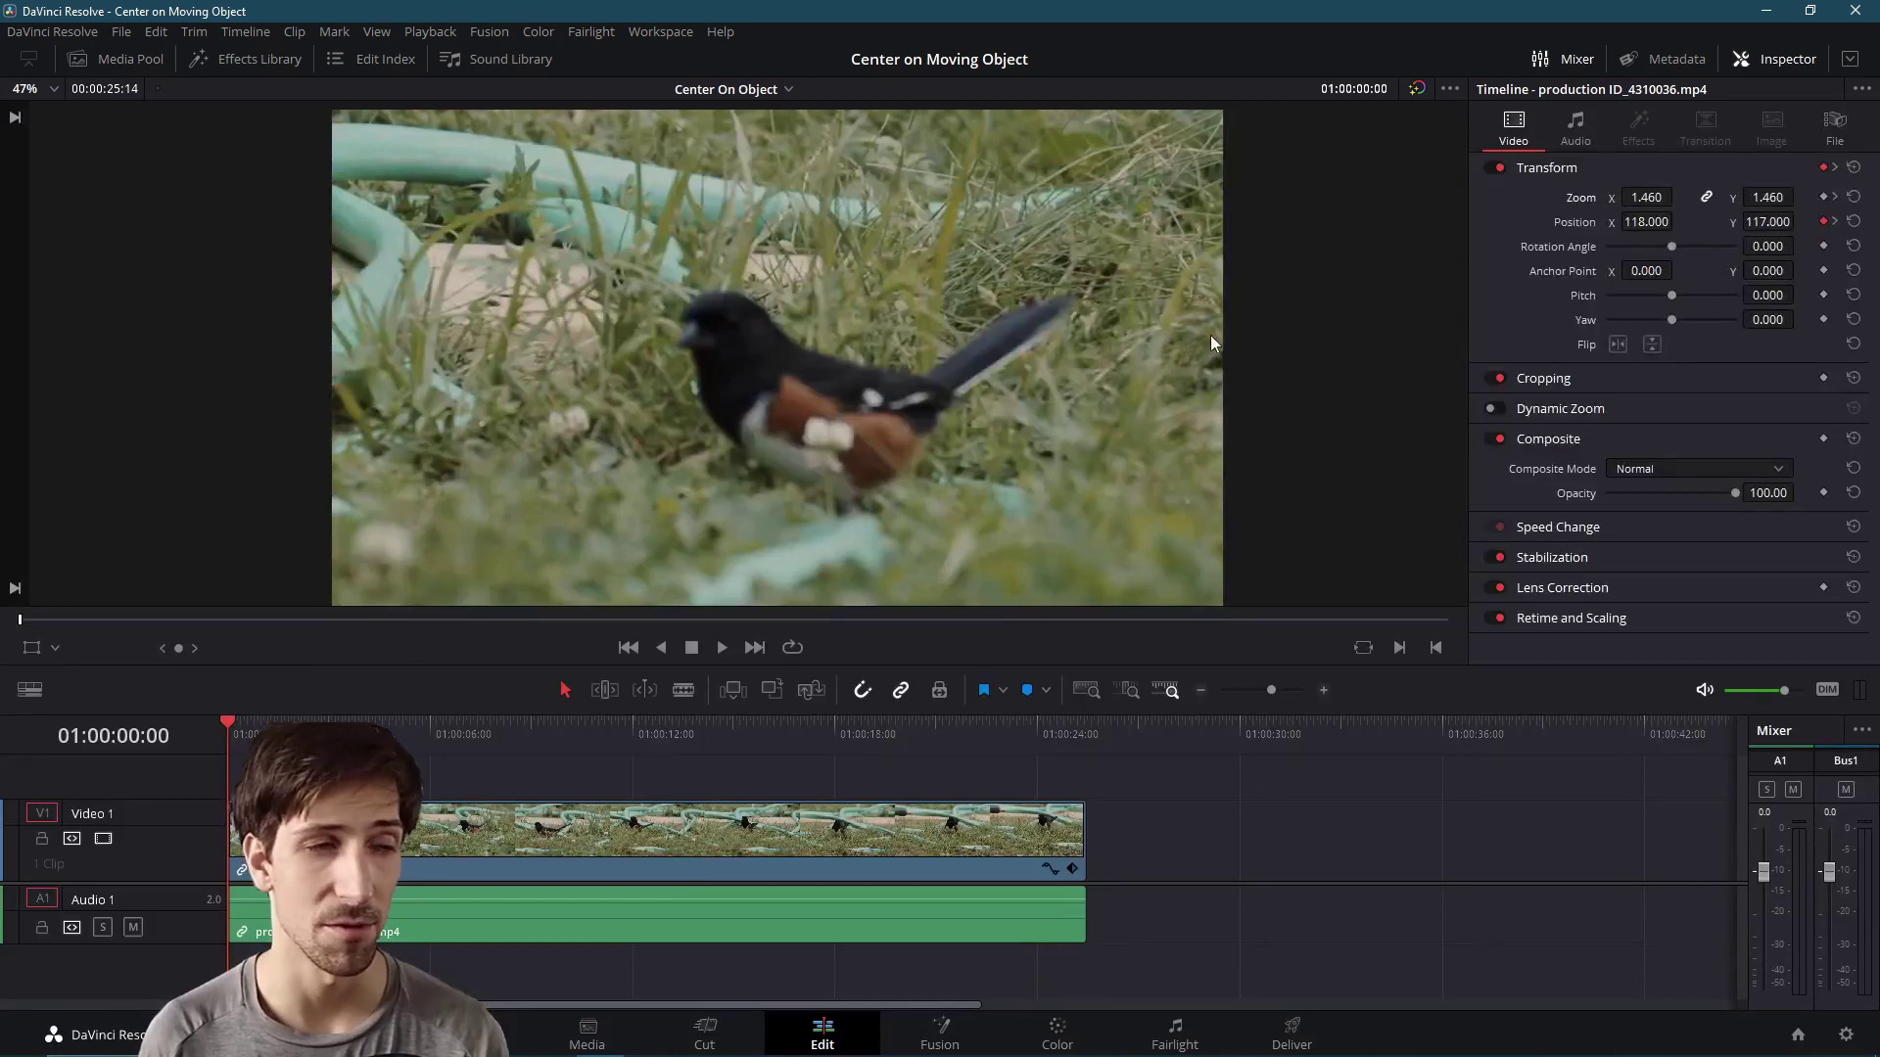
double_click(1646, 197)
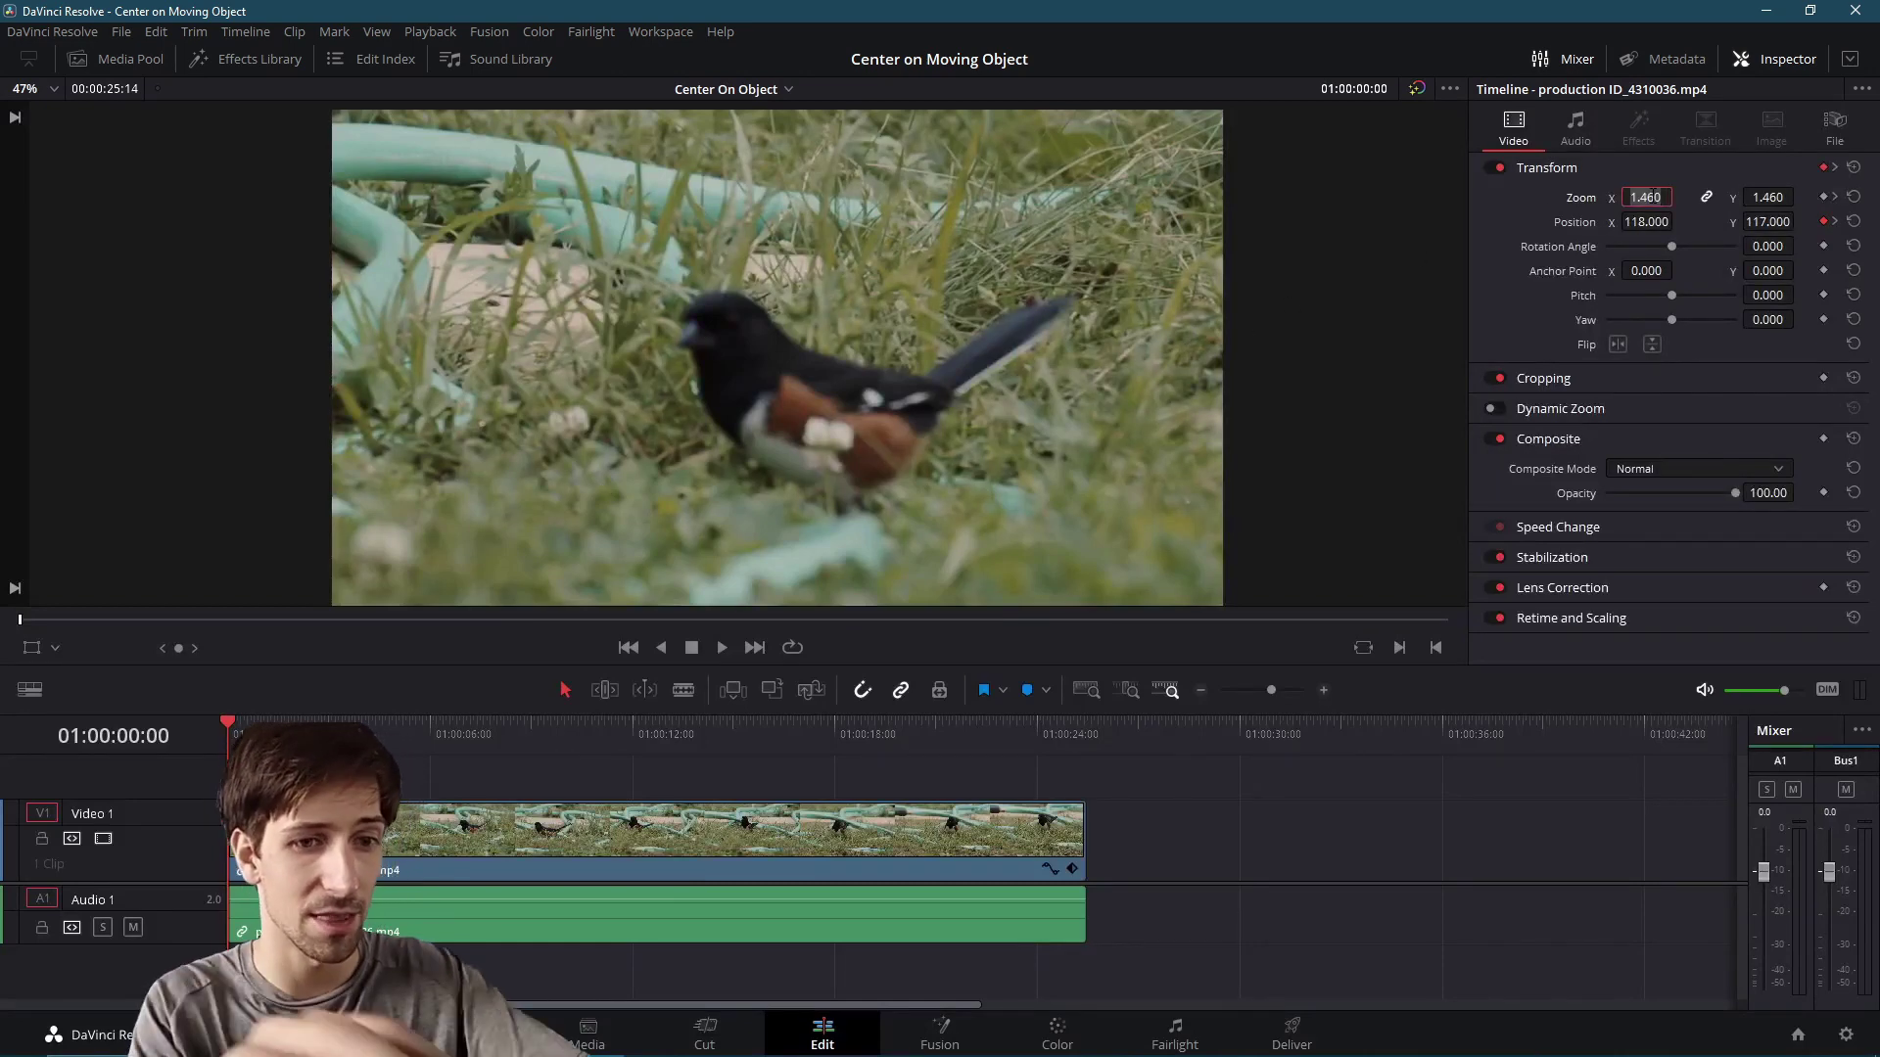
text(1.3)
key(Return)
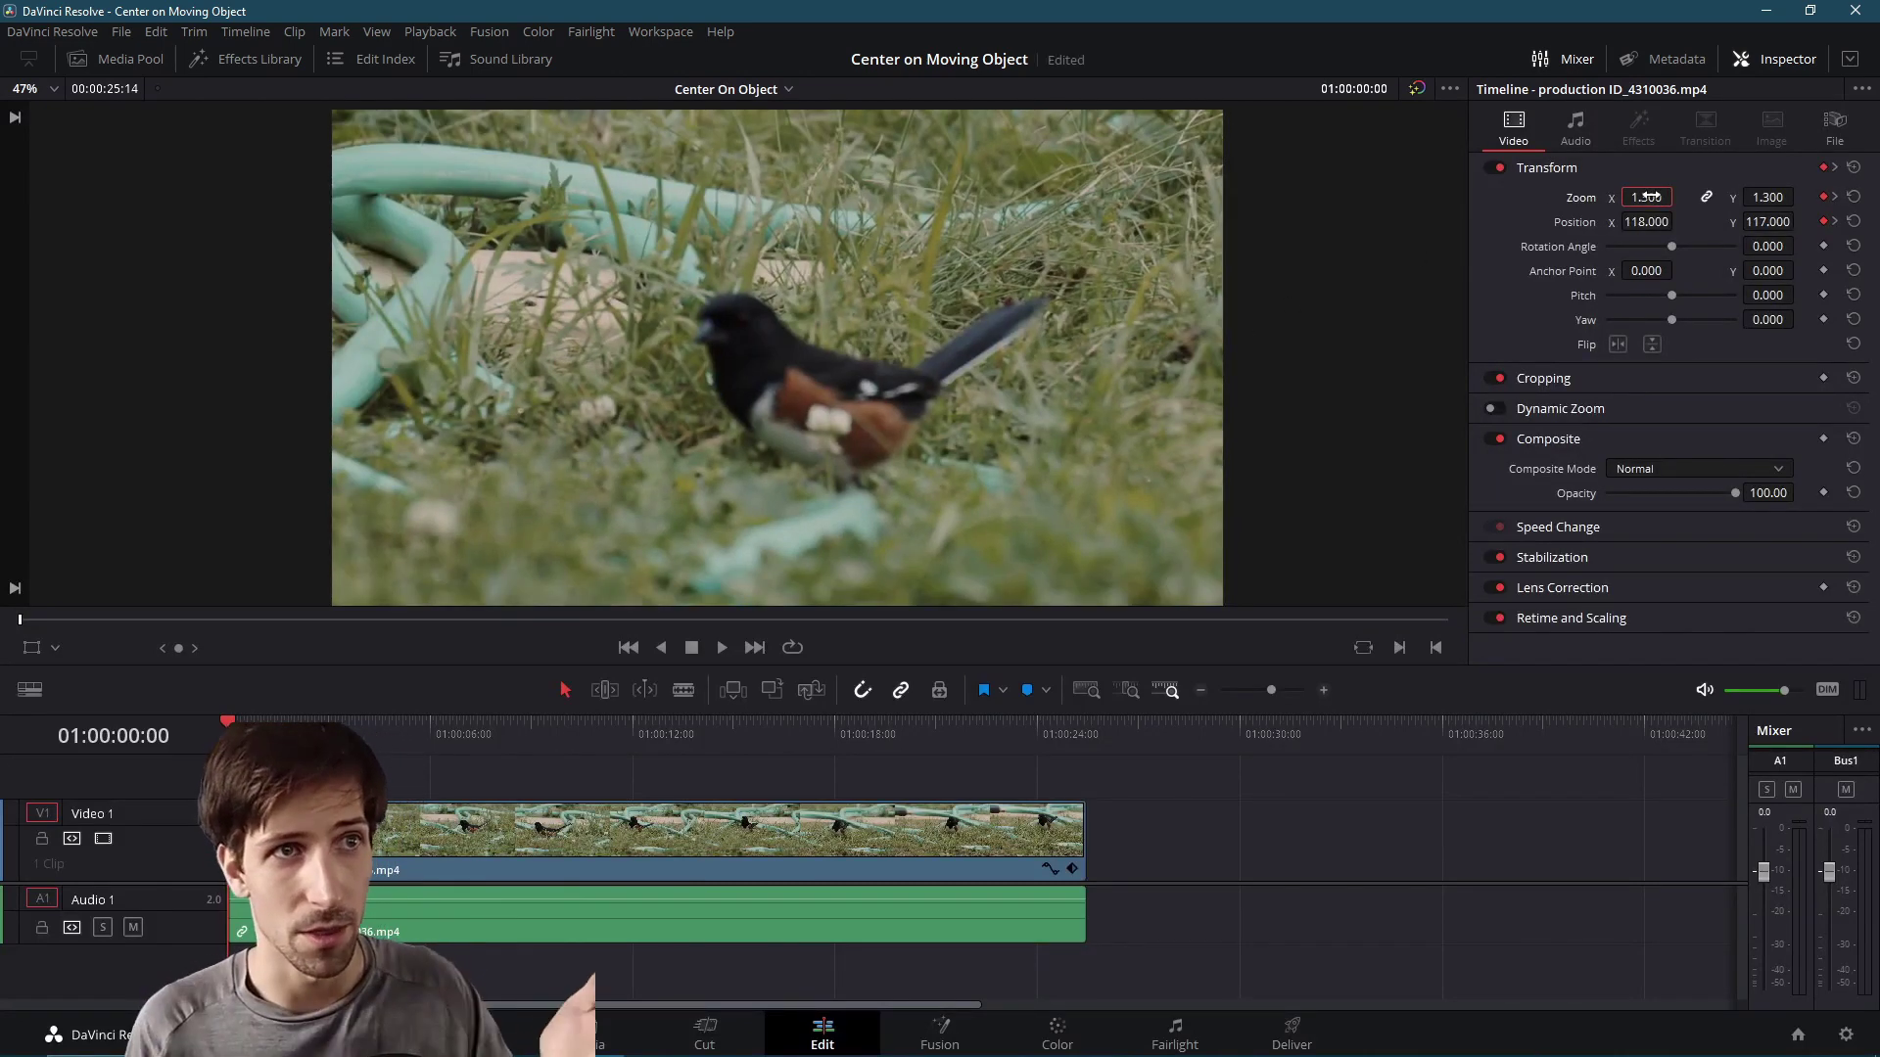
click(720, 647)
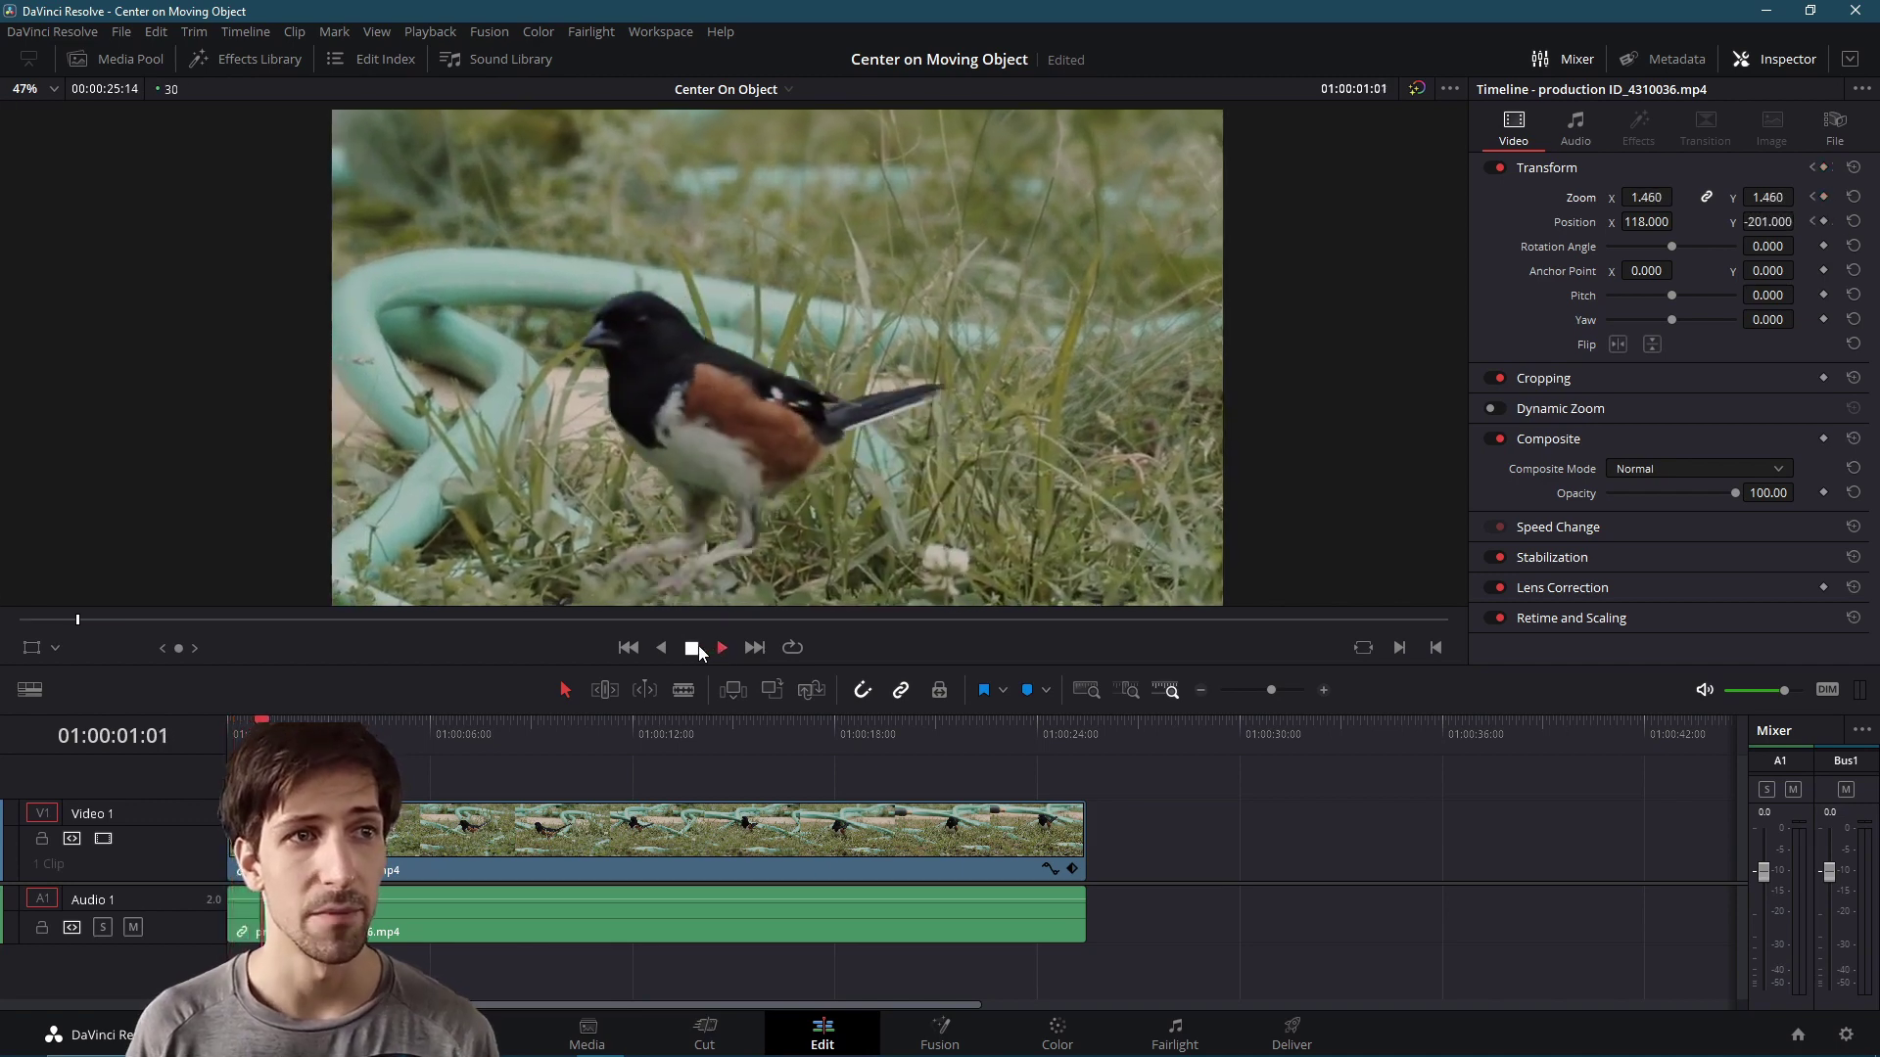
click(691, 647)
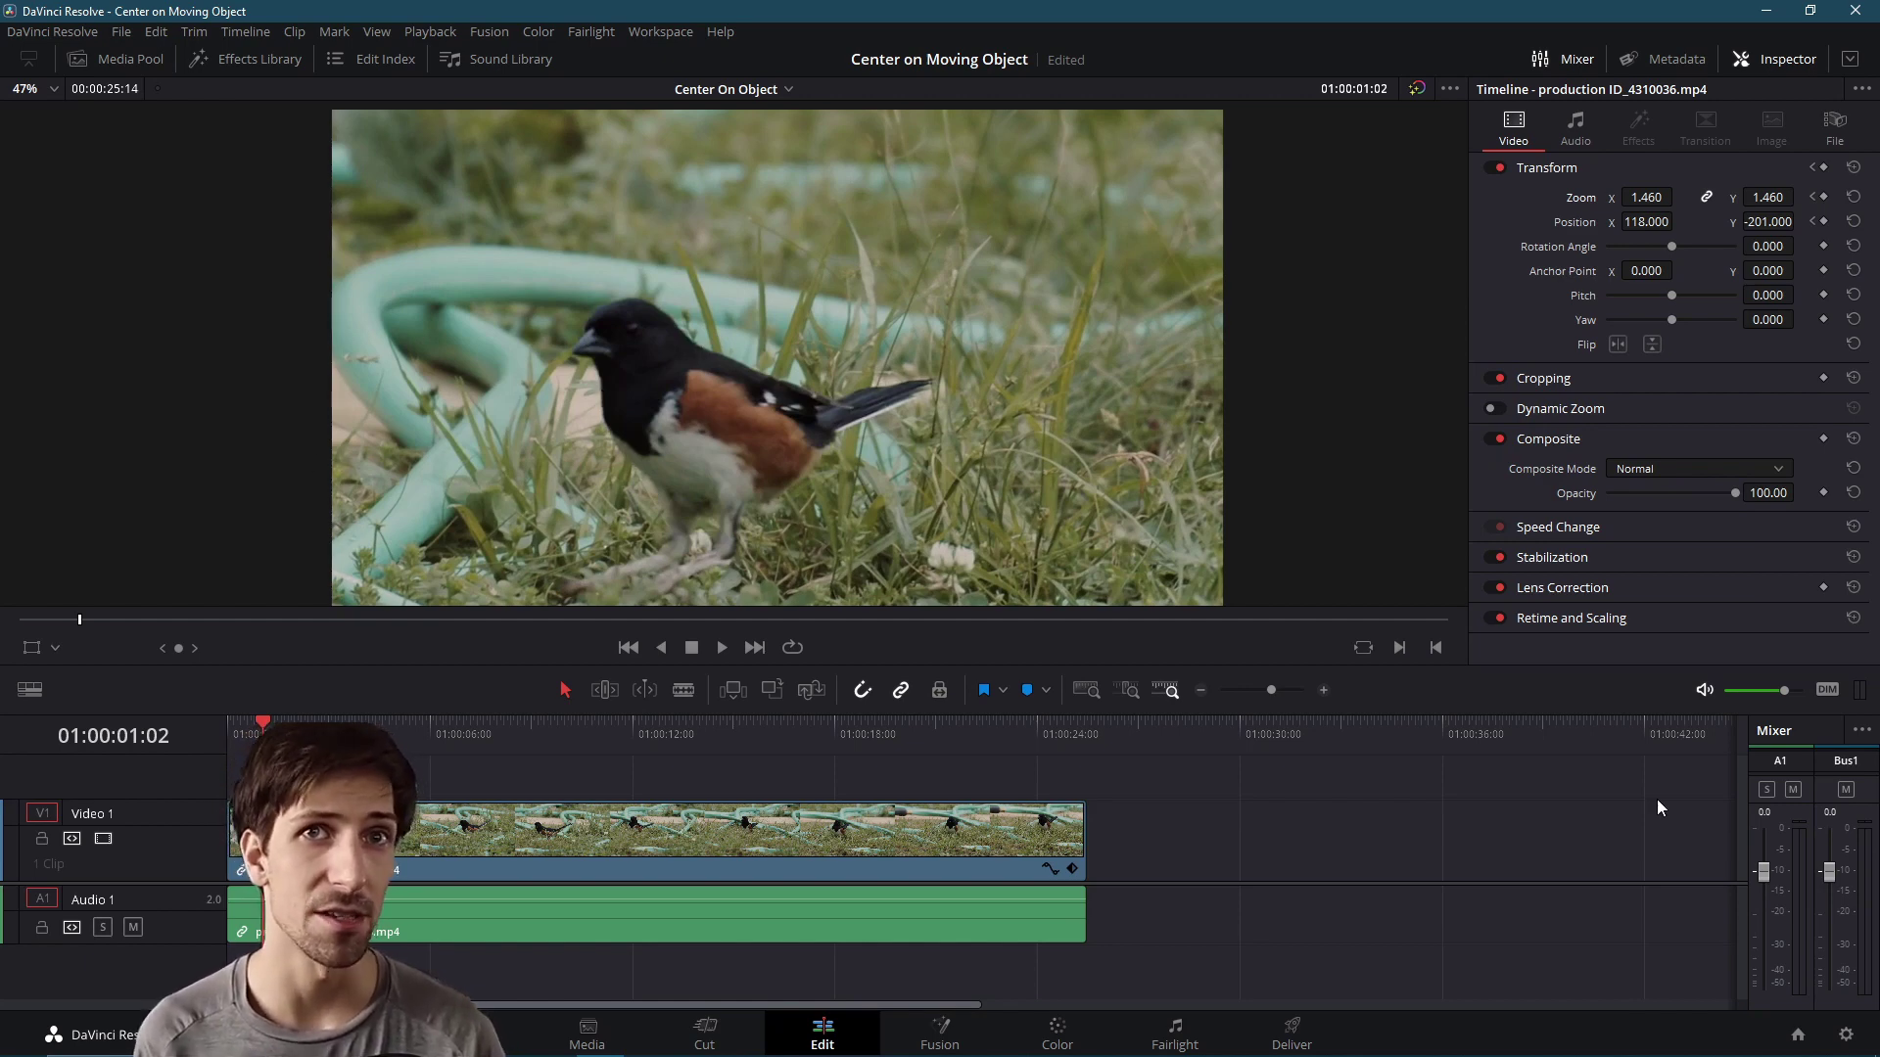
- Reset the clip's zoom with its keyframes and give the whole clip a zoom of 1.450
click(1854, 199)
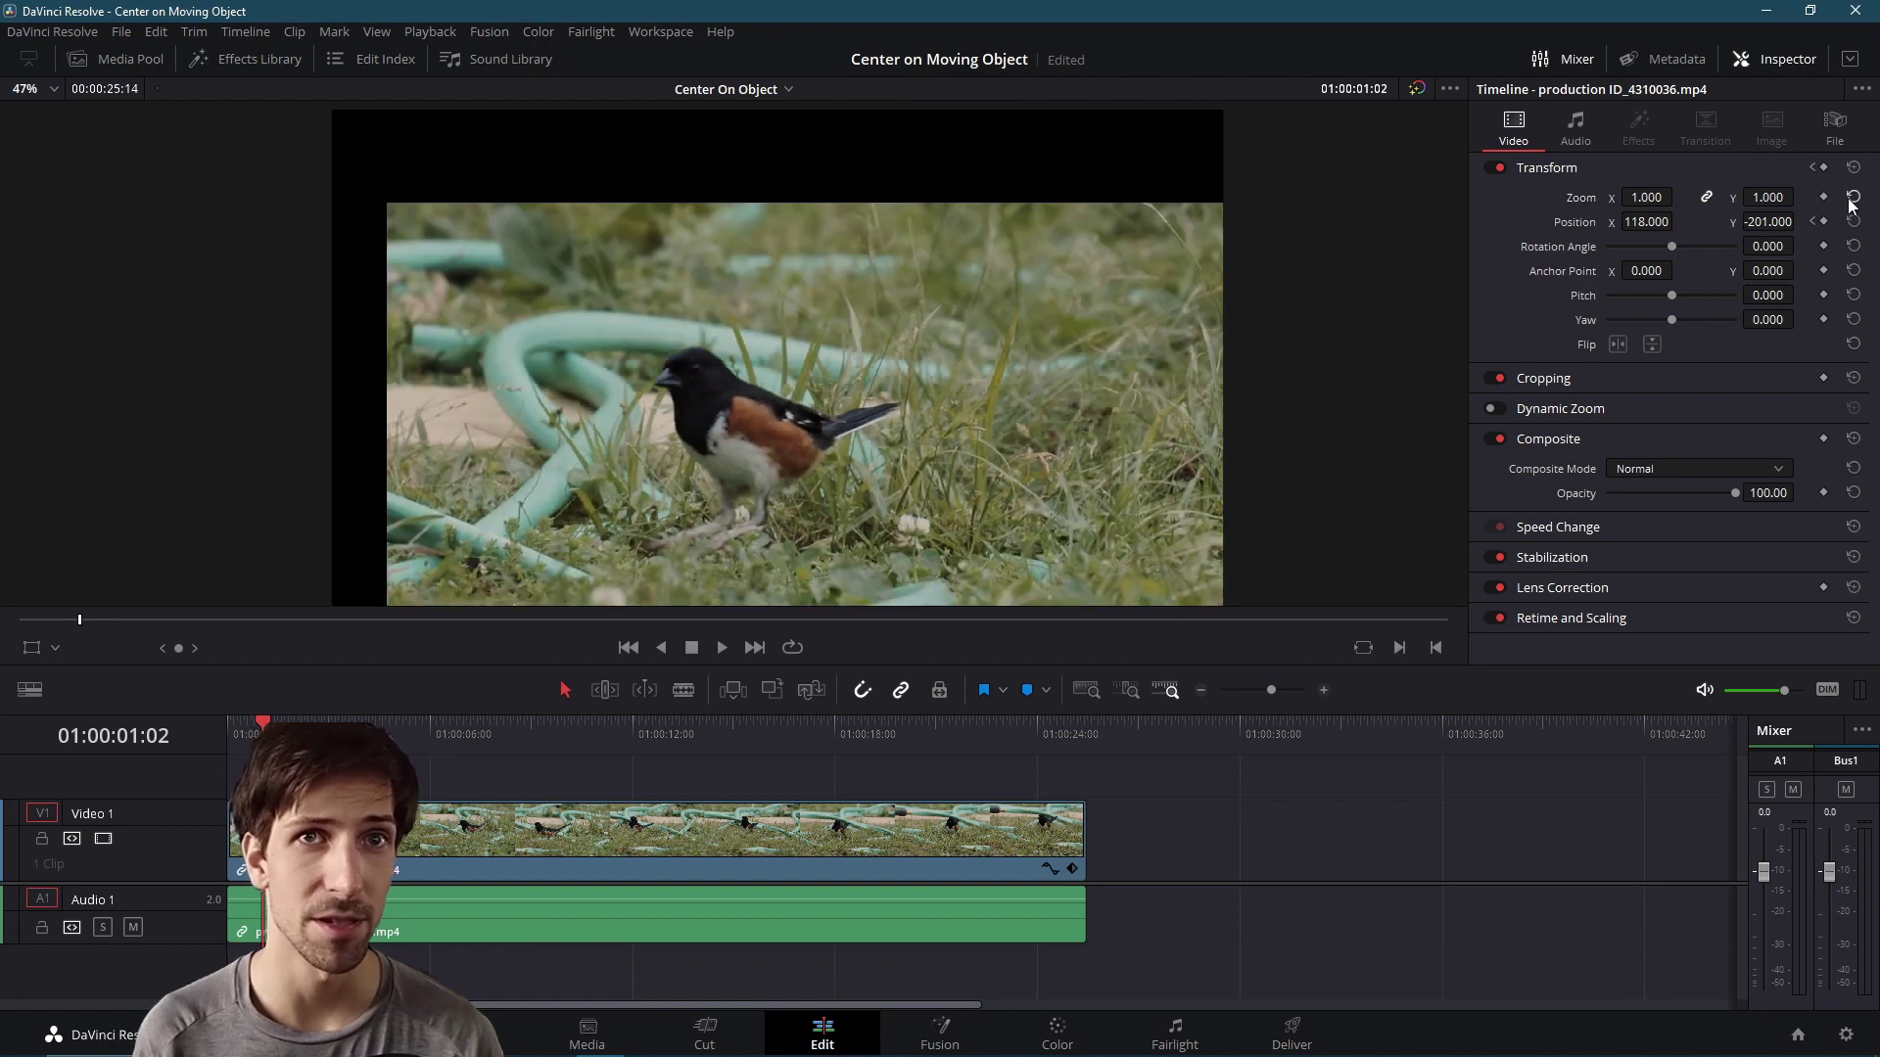
click(1646, 196)
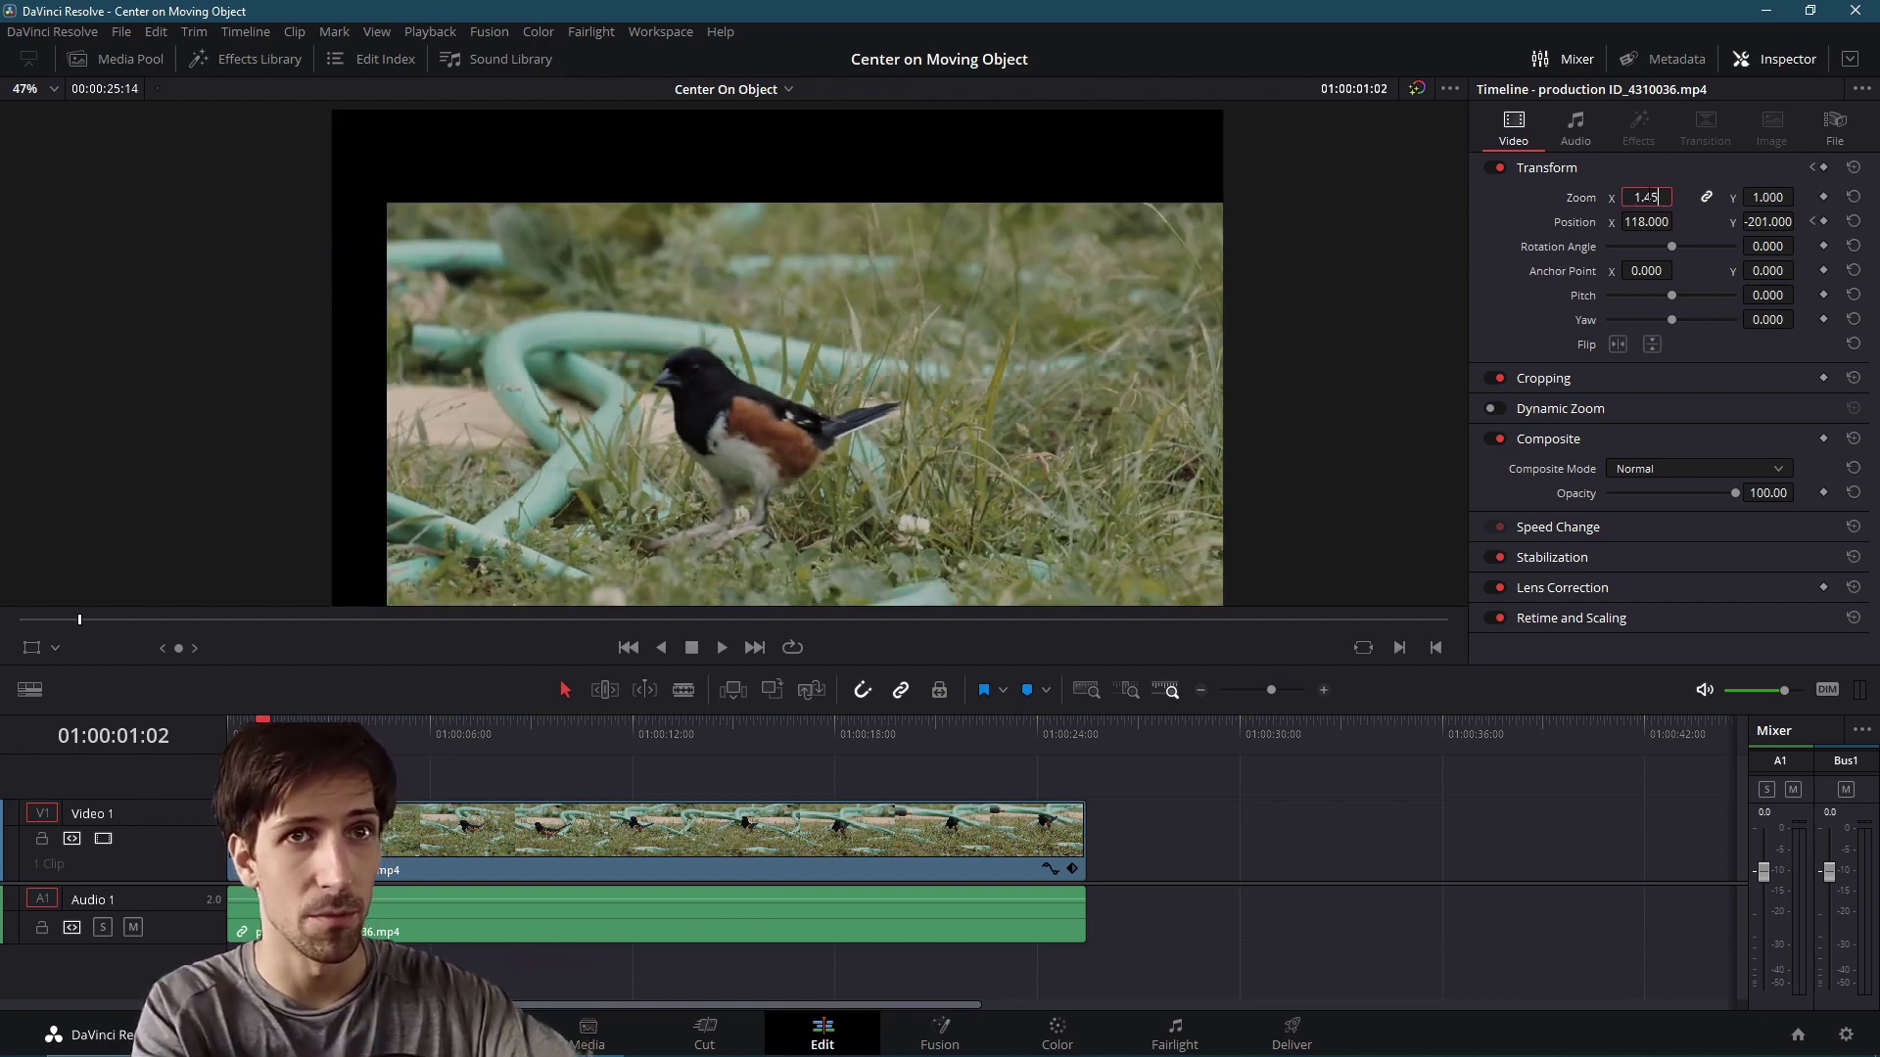
text(1.45)
key(Return)
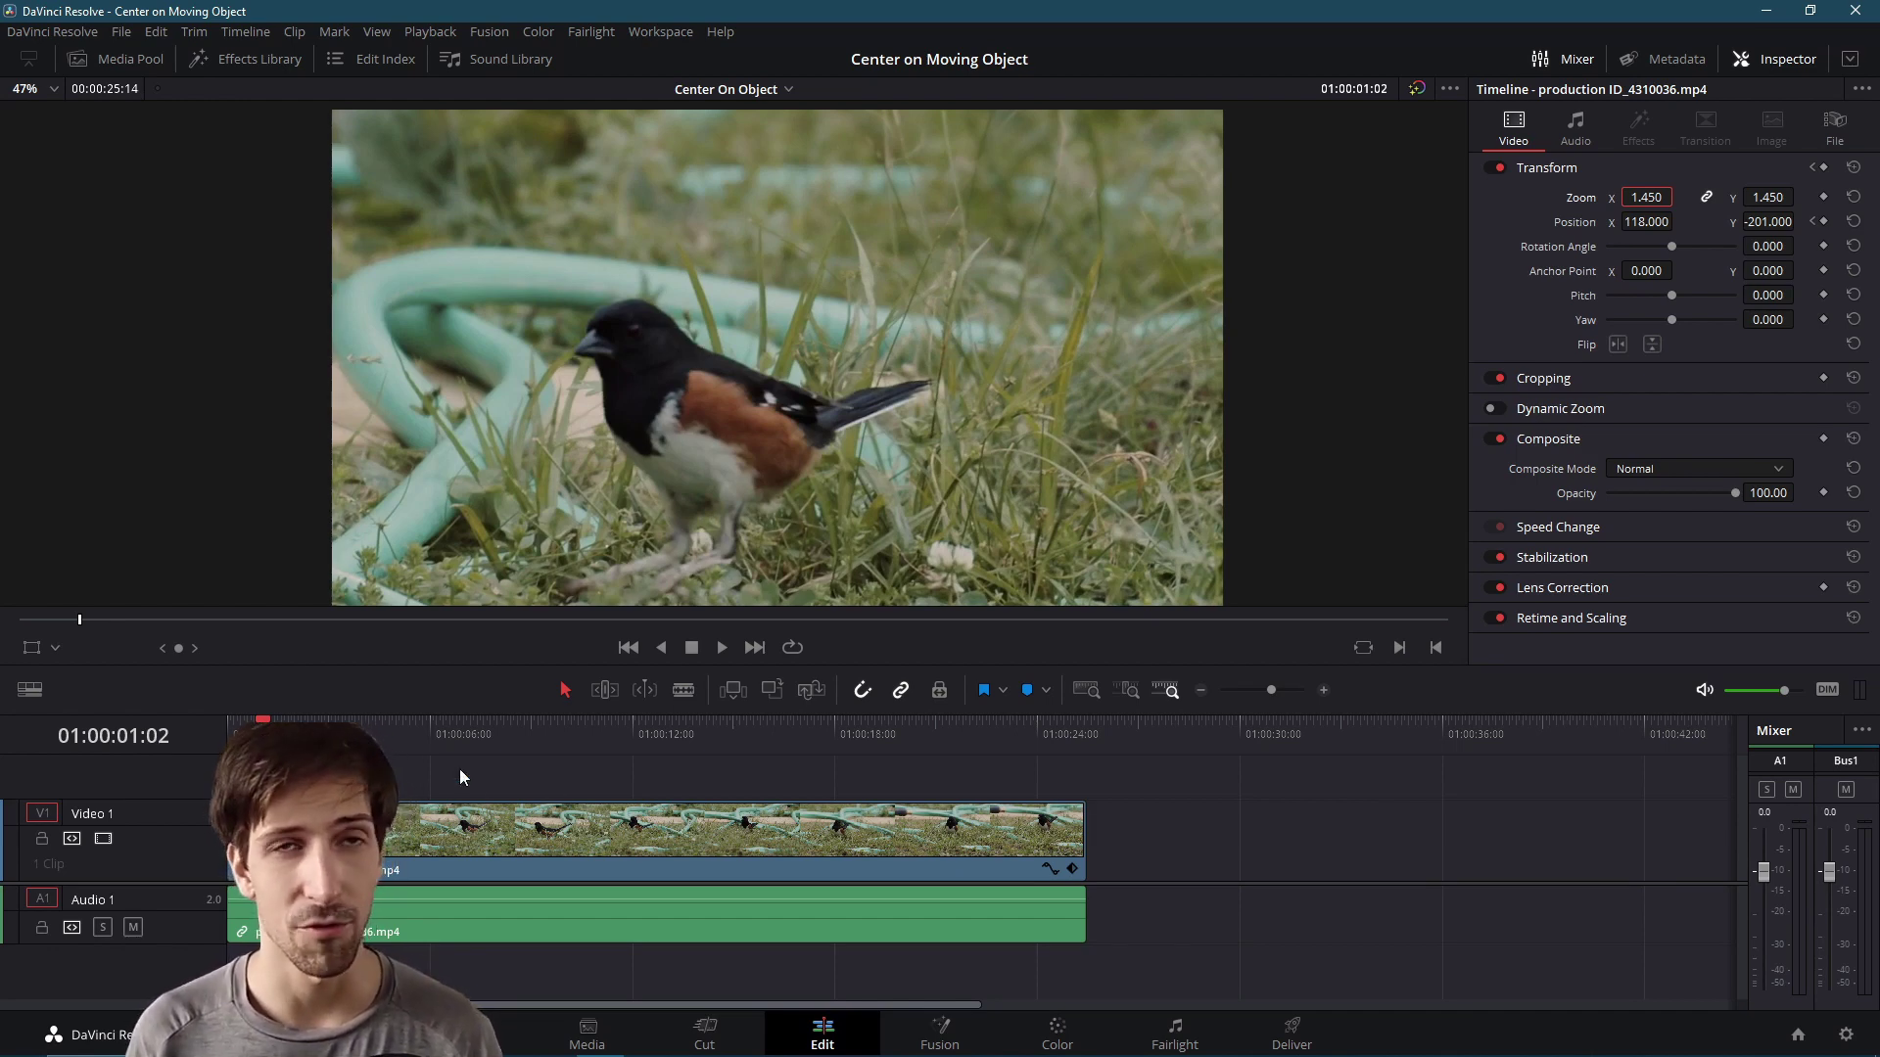
- Show the clip's keyframe track in the timeline and check the position keyframes at the first frame and 01:00:00:22
click(1071, 869)
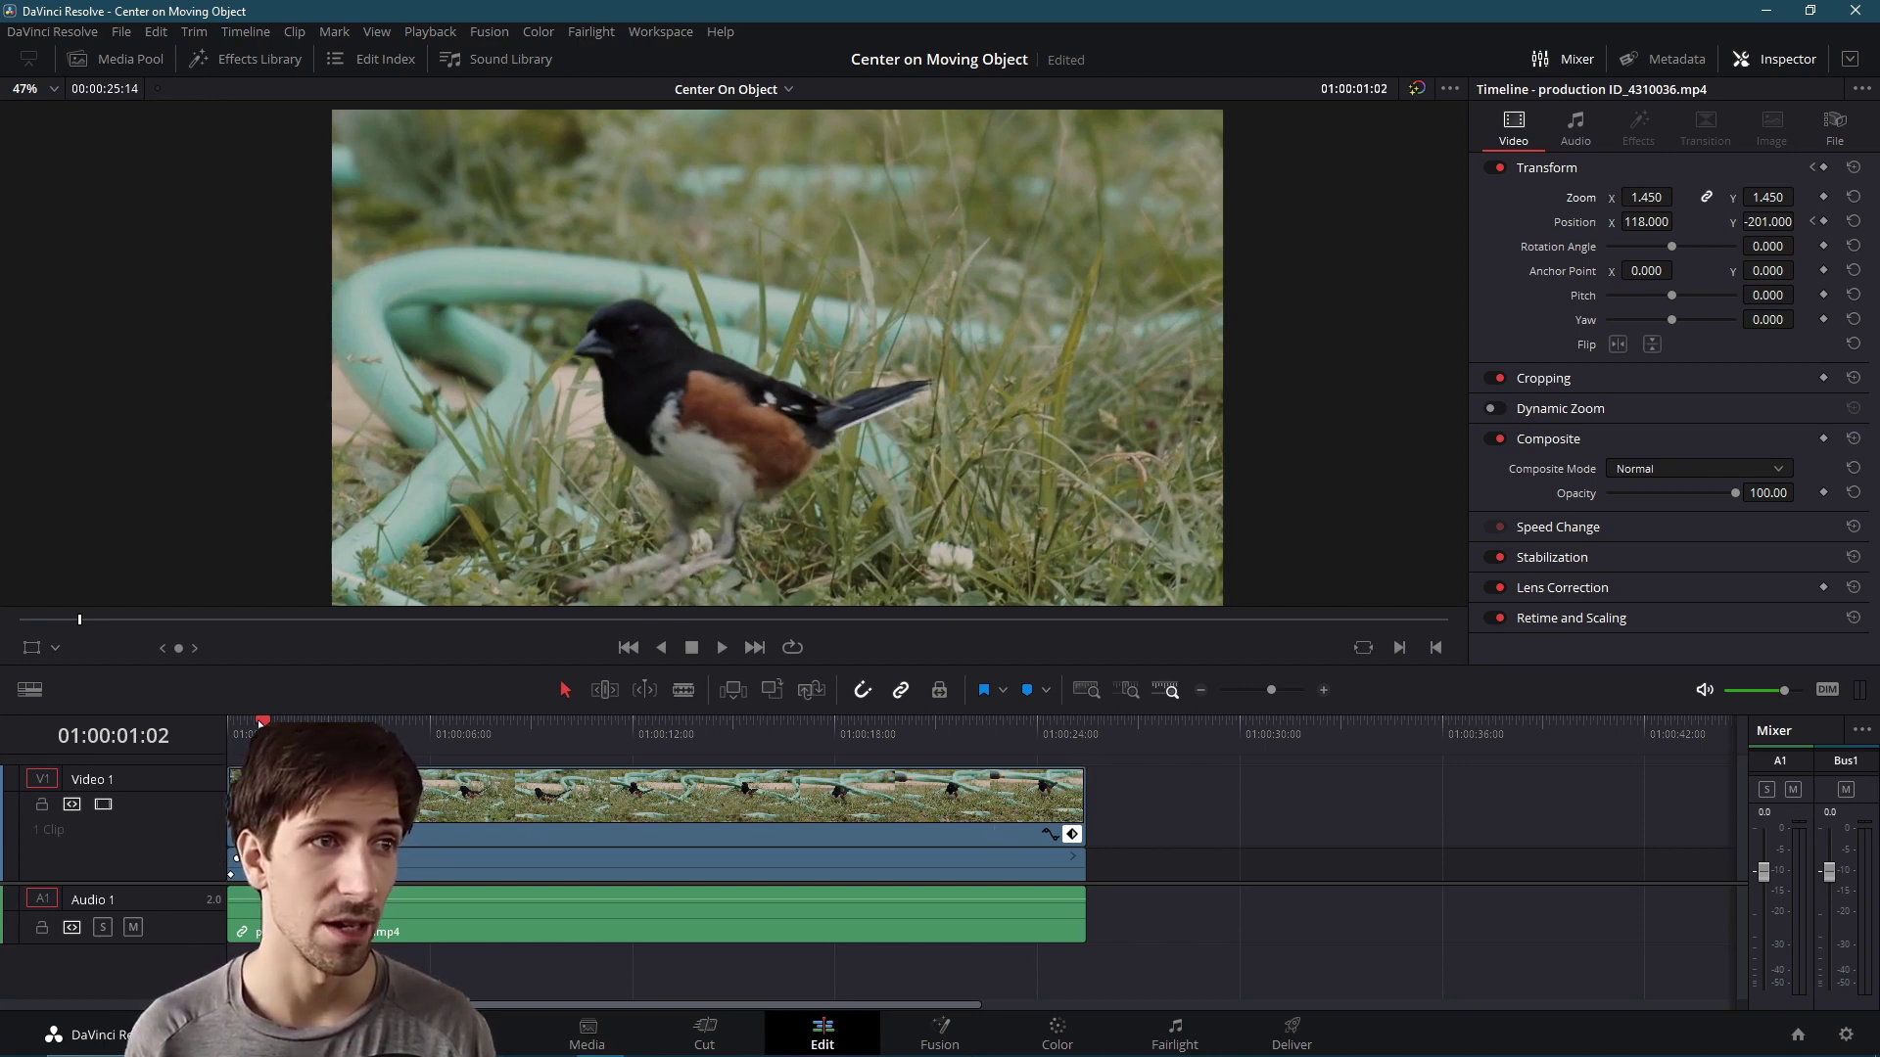
drag(259, 721, 251, 723)
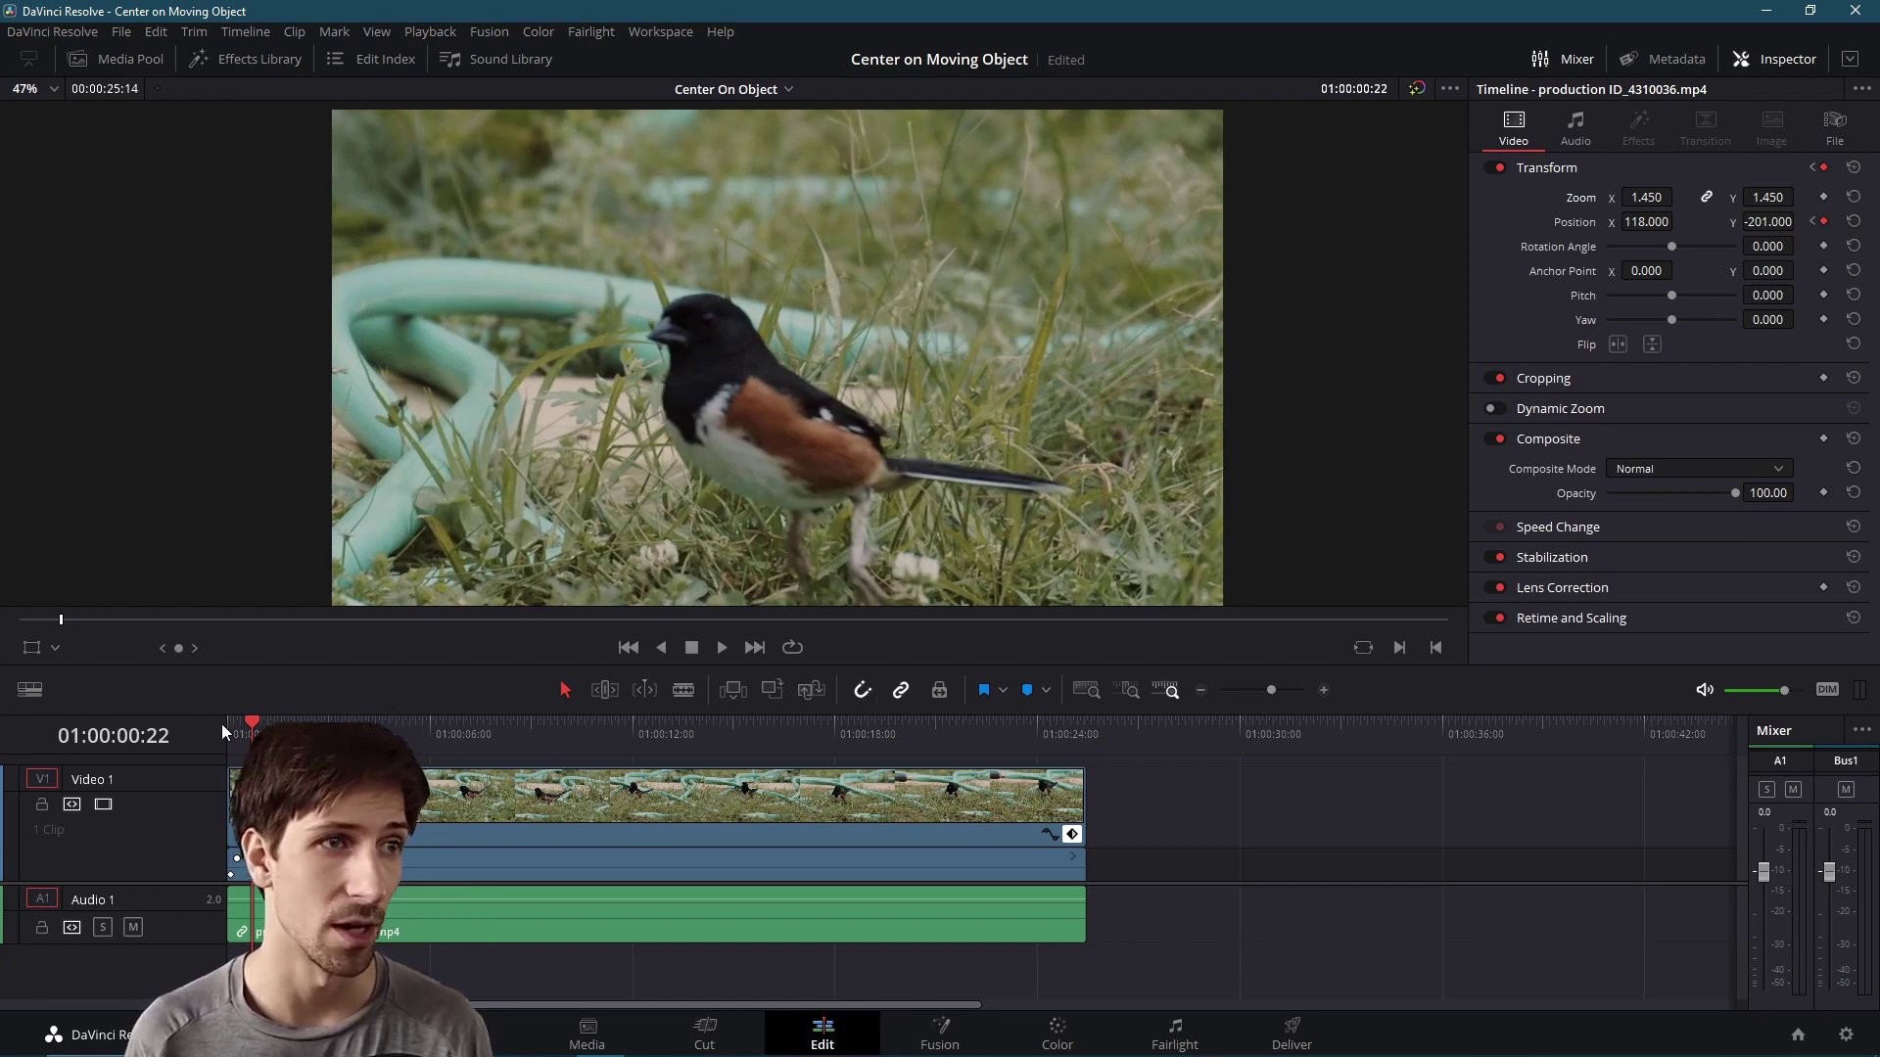
key(Home)
key(bracketright)
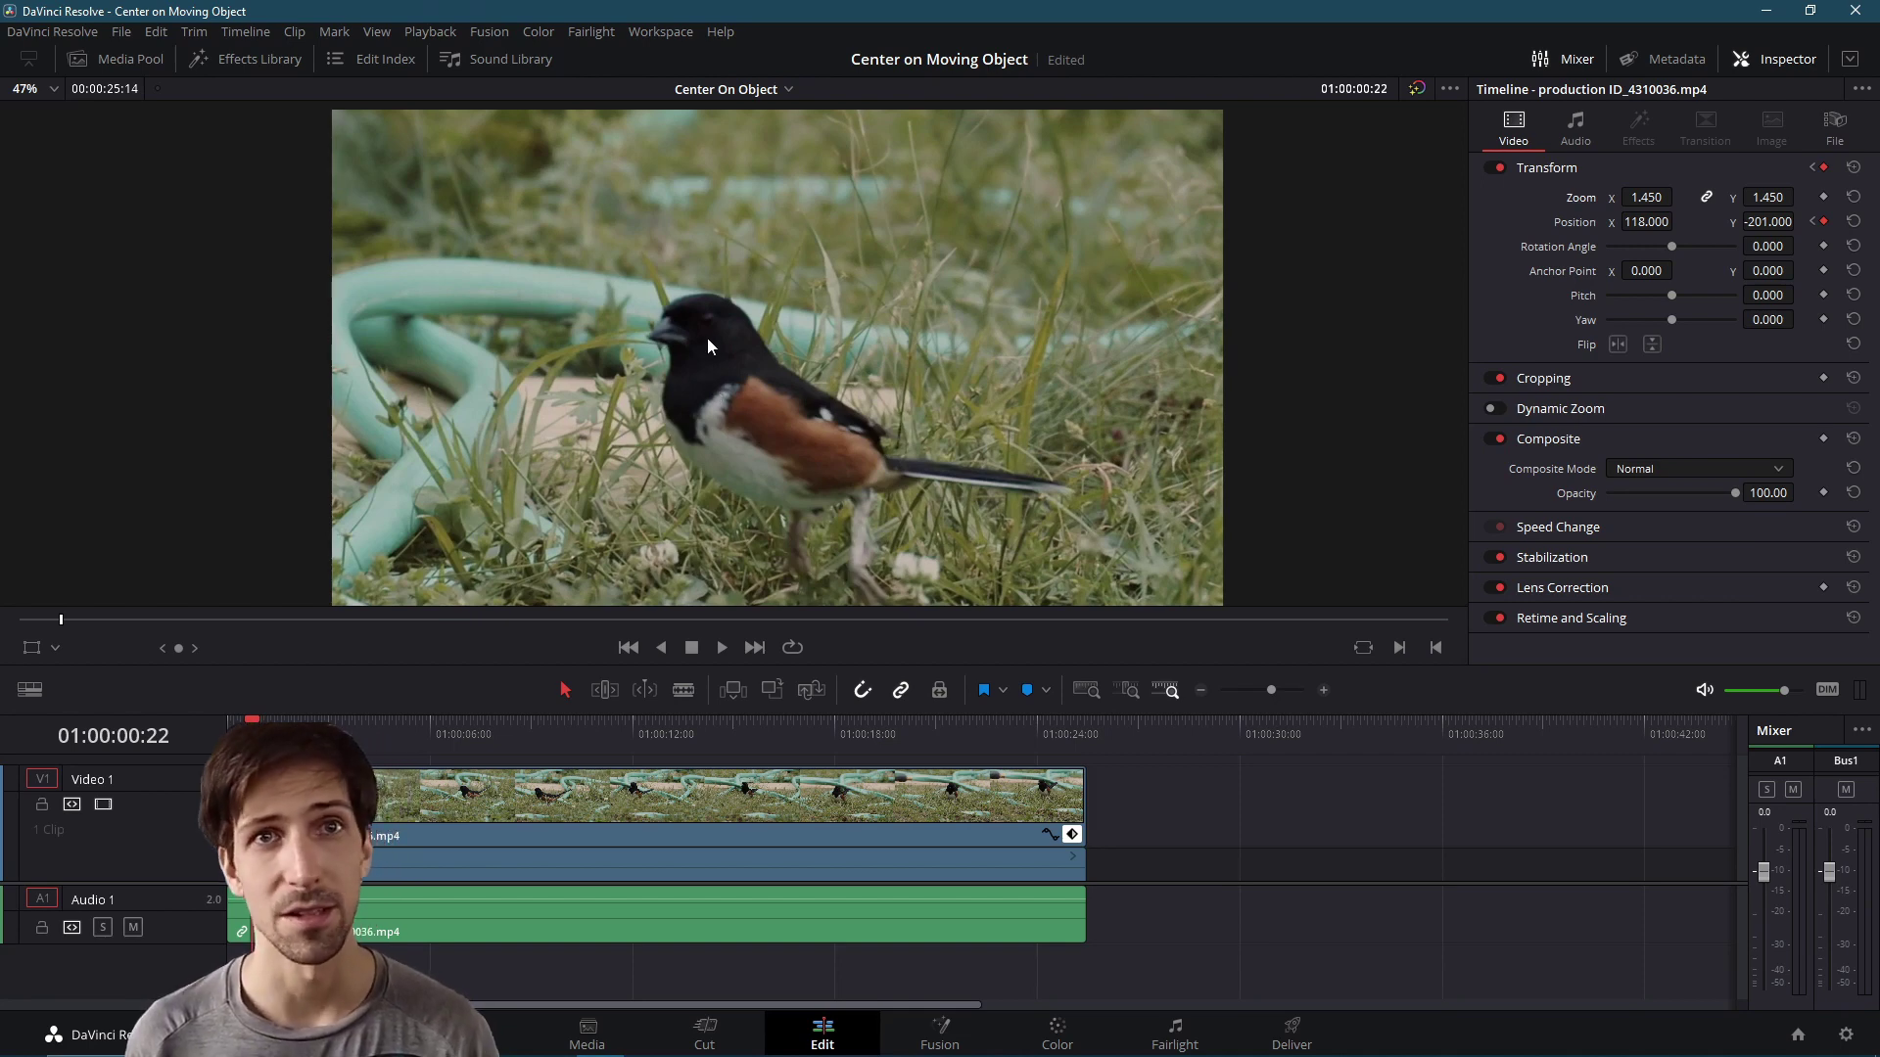
- At 01:00:01:15, set the clip's position to X 549, Y 185 and its zoom to 1.580
click(278, 725)
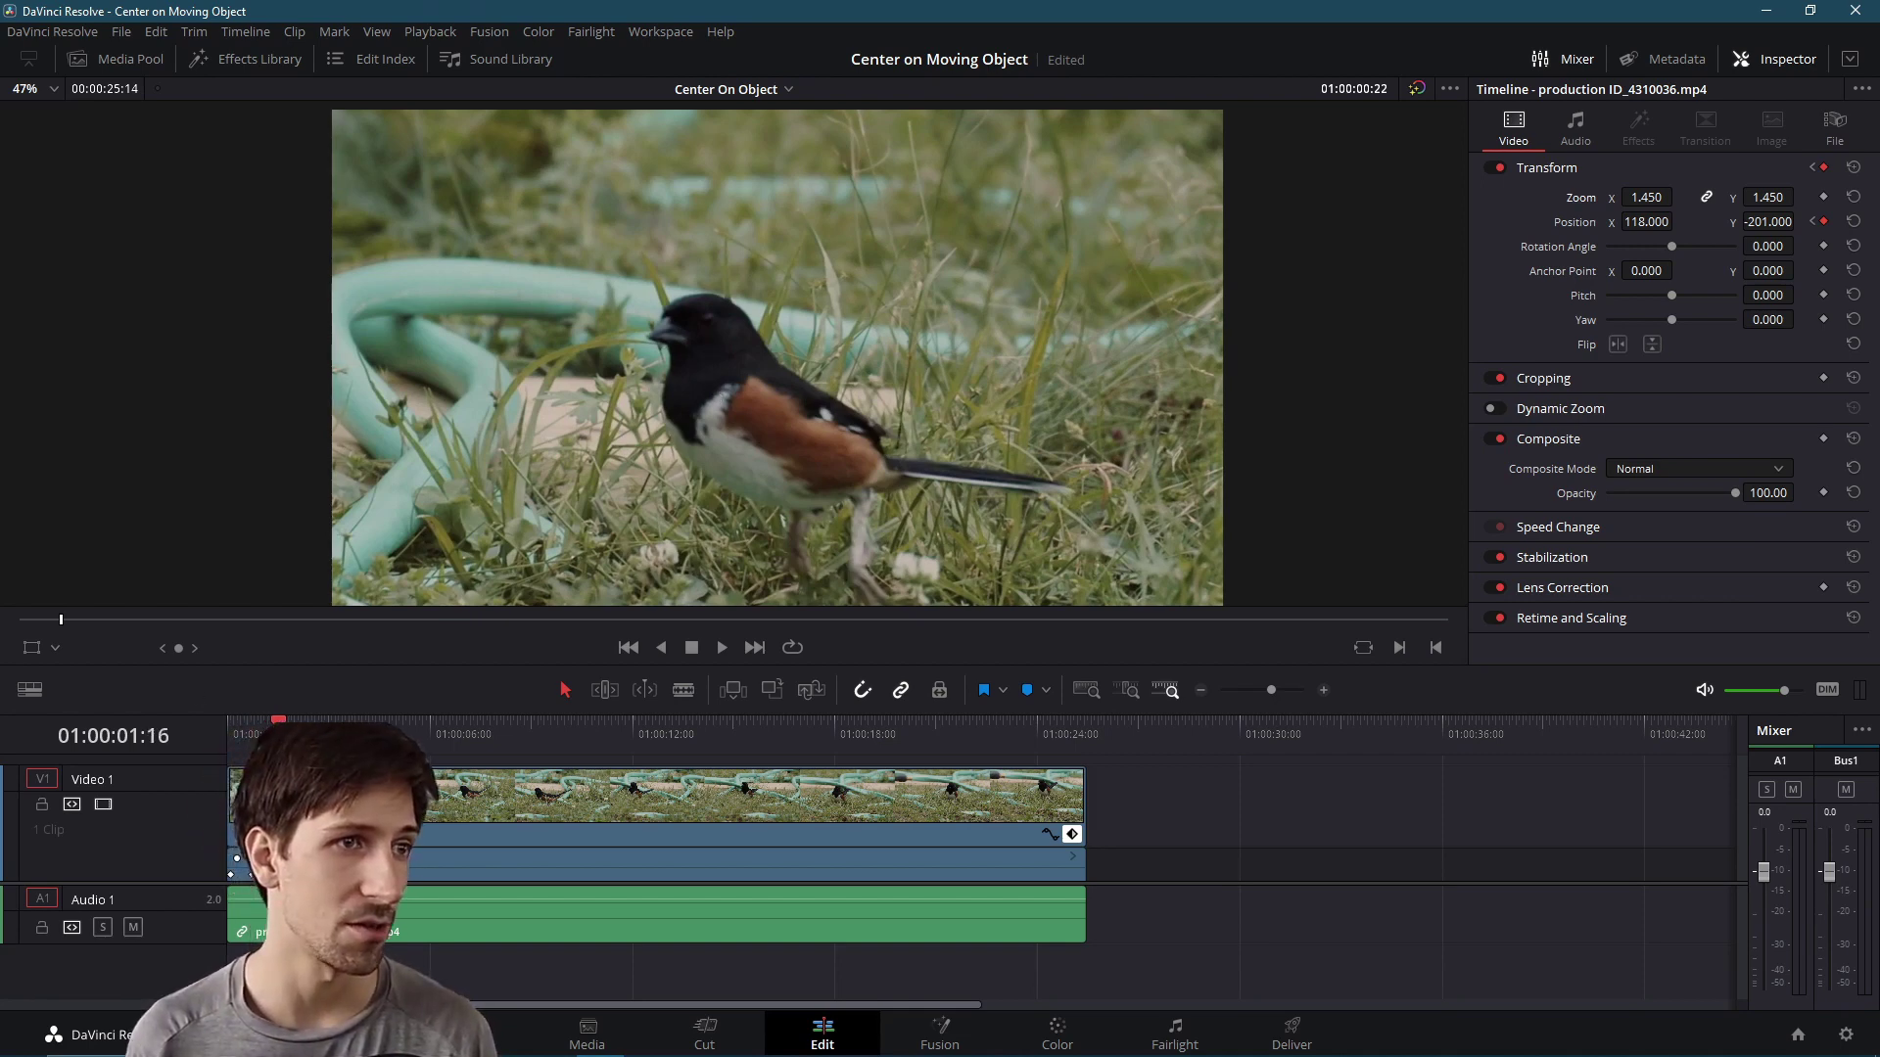
click(1281, 689)
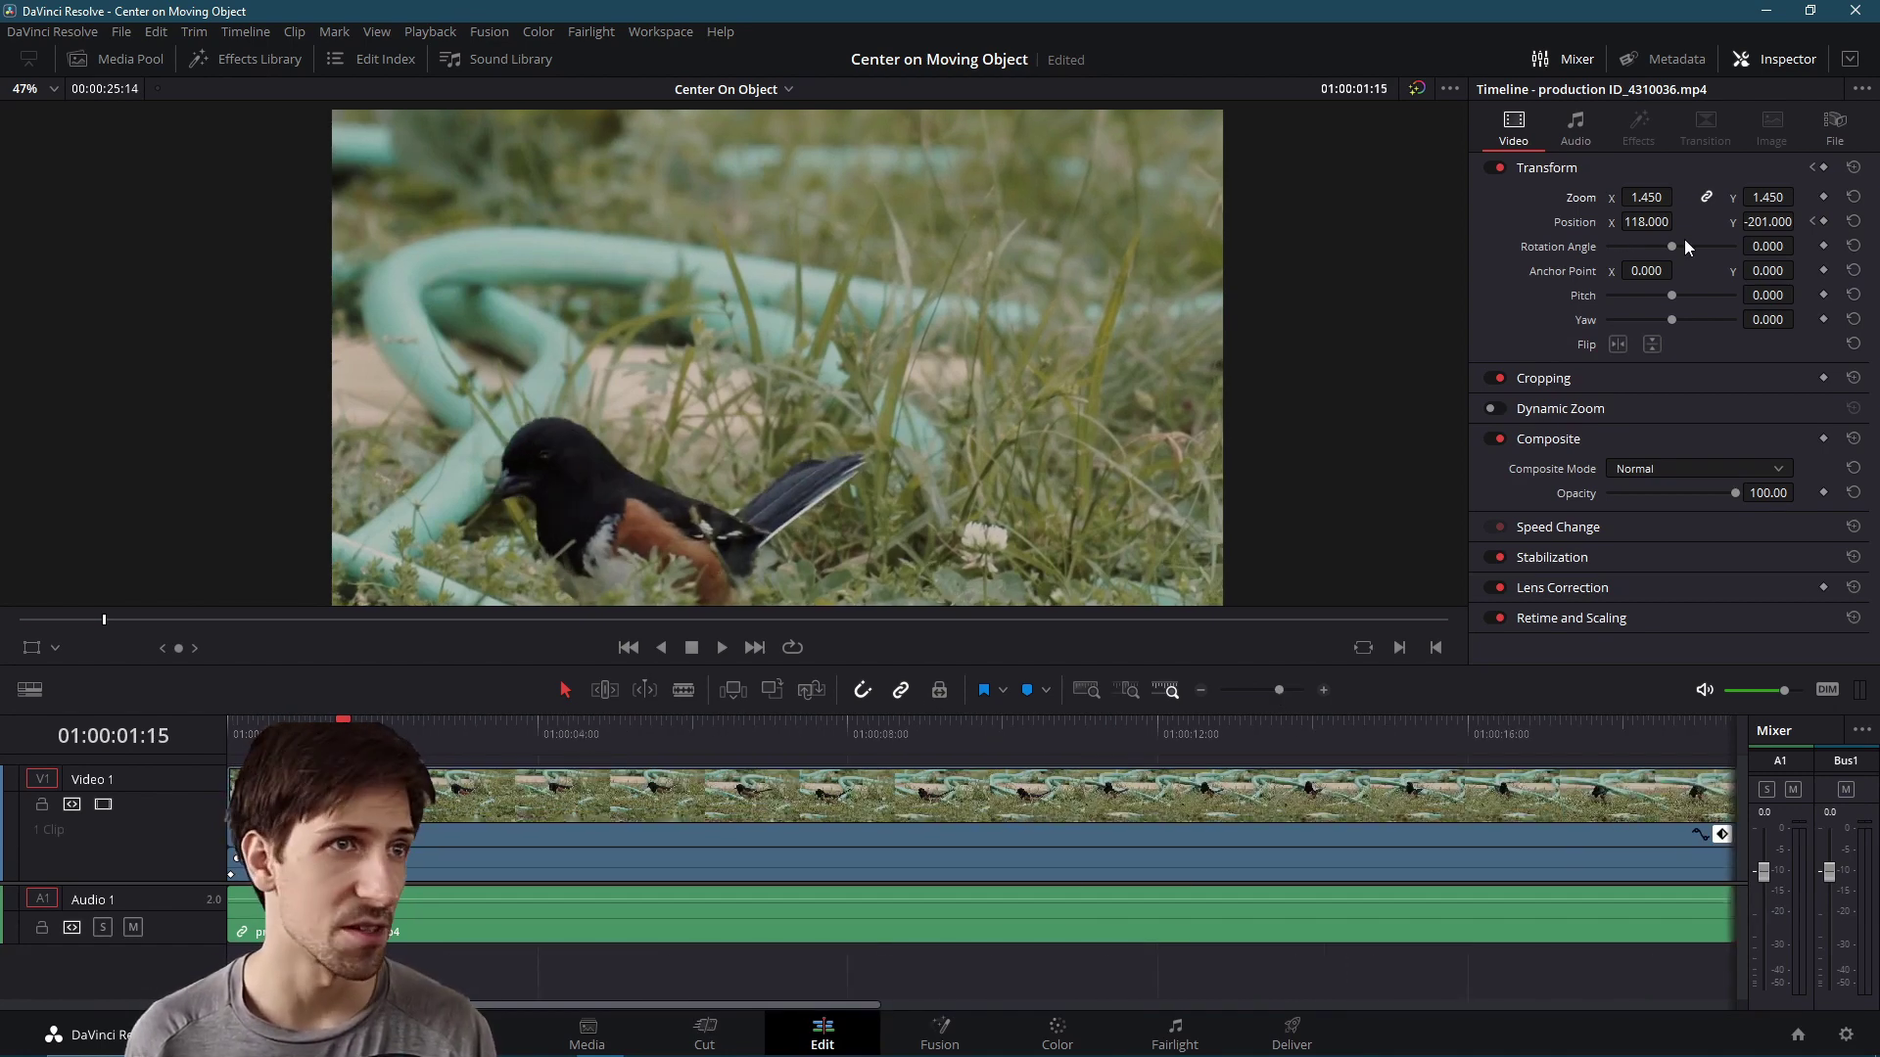
drag(1655, 221, 1795, 222)
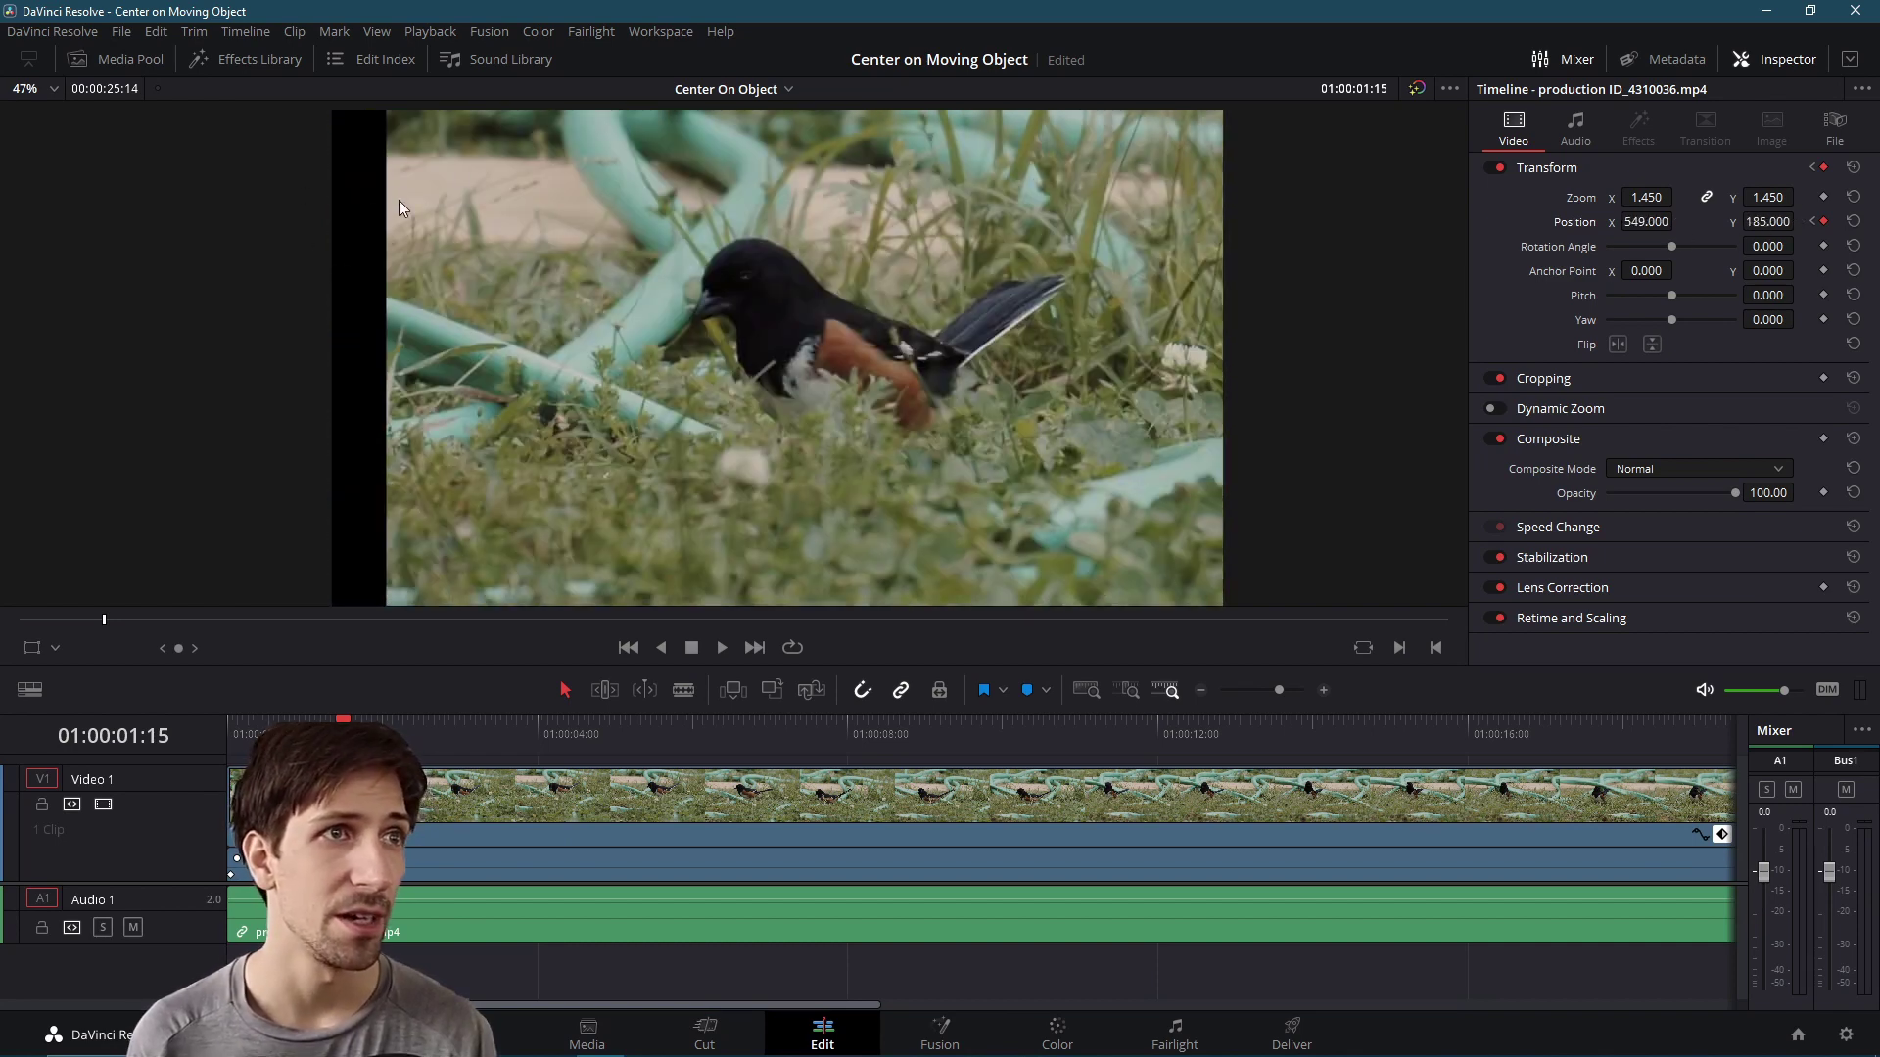
mouse_move(1659, 197)
mouse_down()
mouse_move(1678, 197)
mouse_move(1661, 197)
mouse_up()
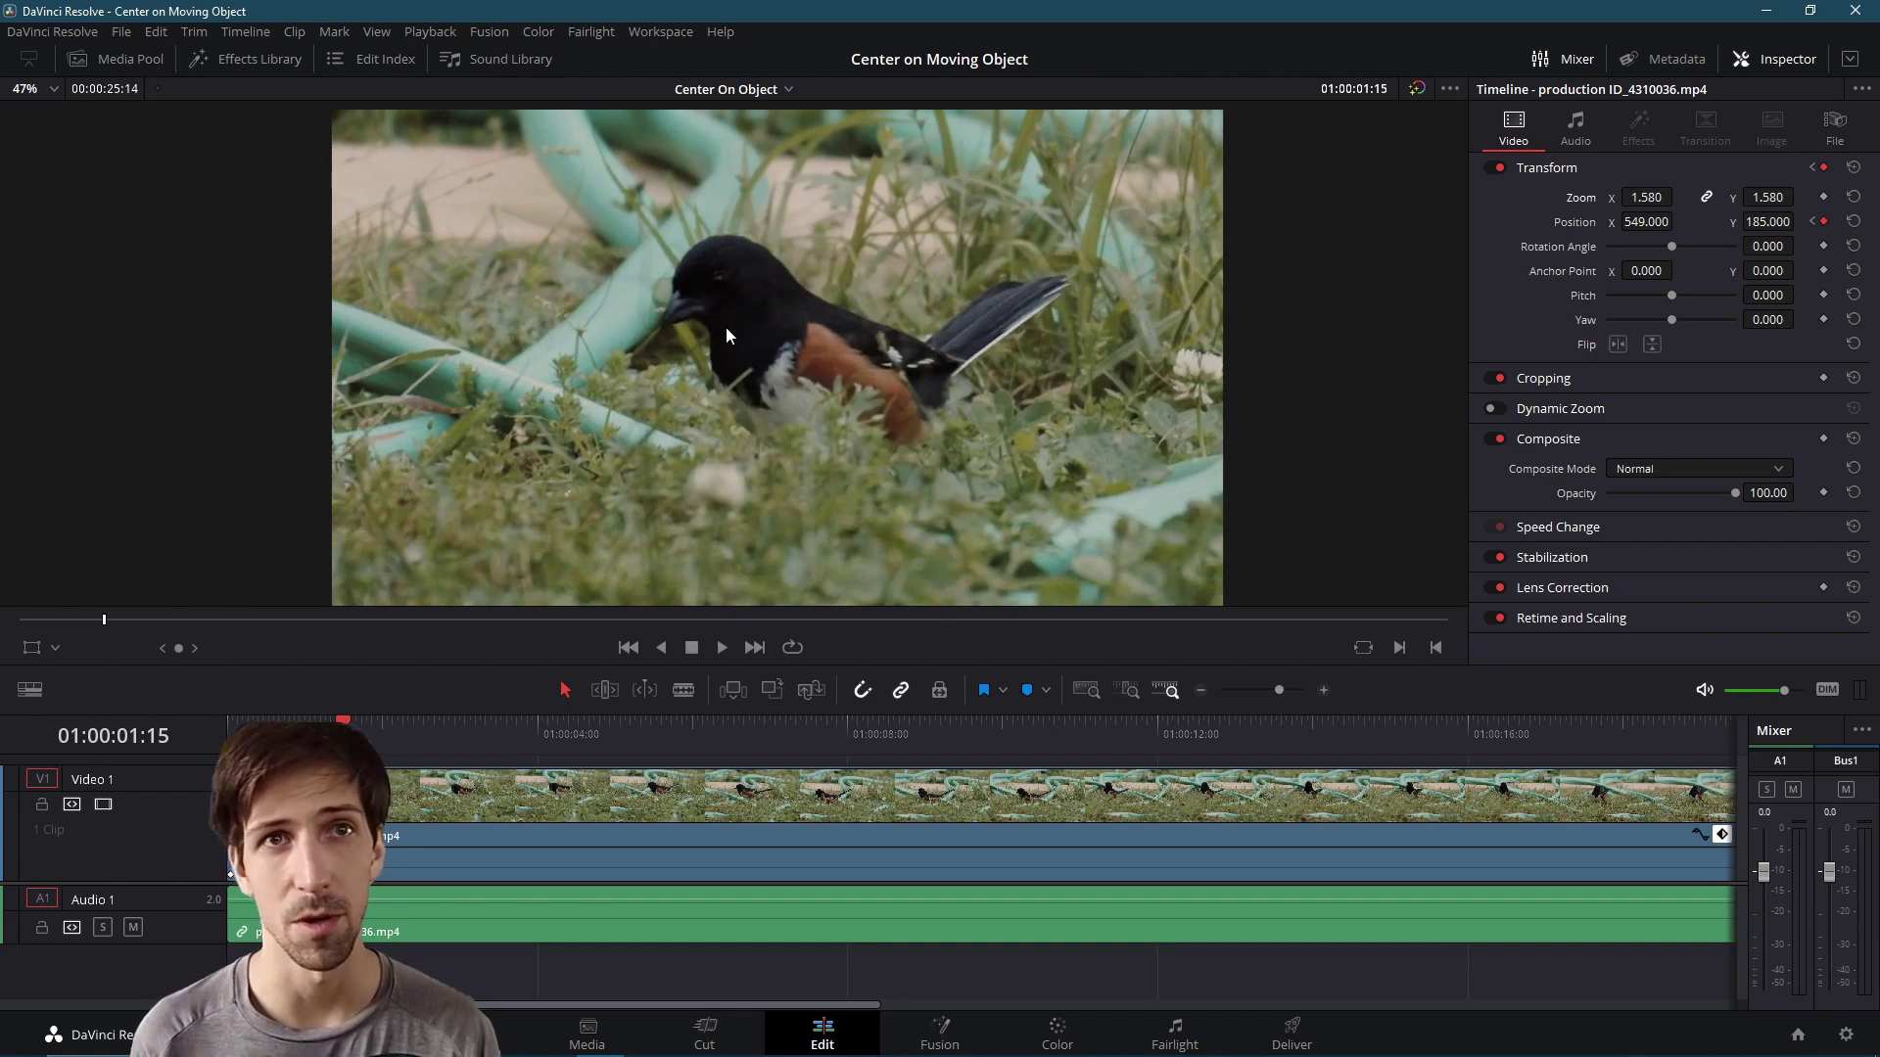
- At 01:00:02:03, recentre the bird by setting the clip's position to X 557, Y 11
click(415, 732)
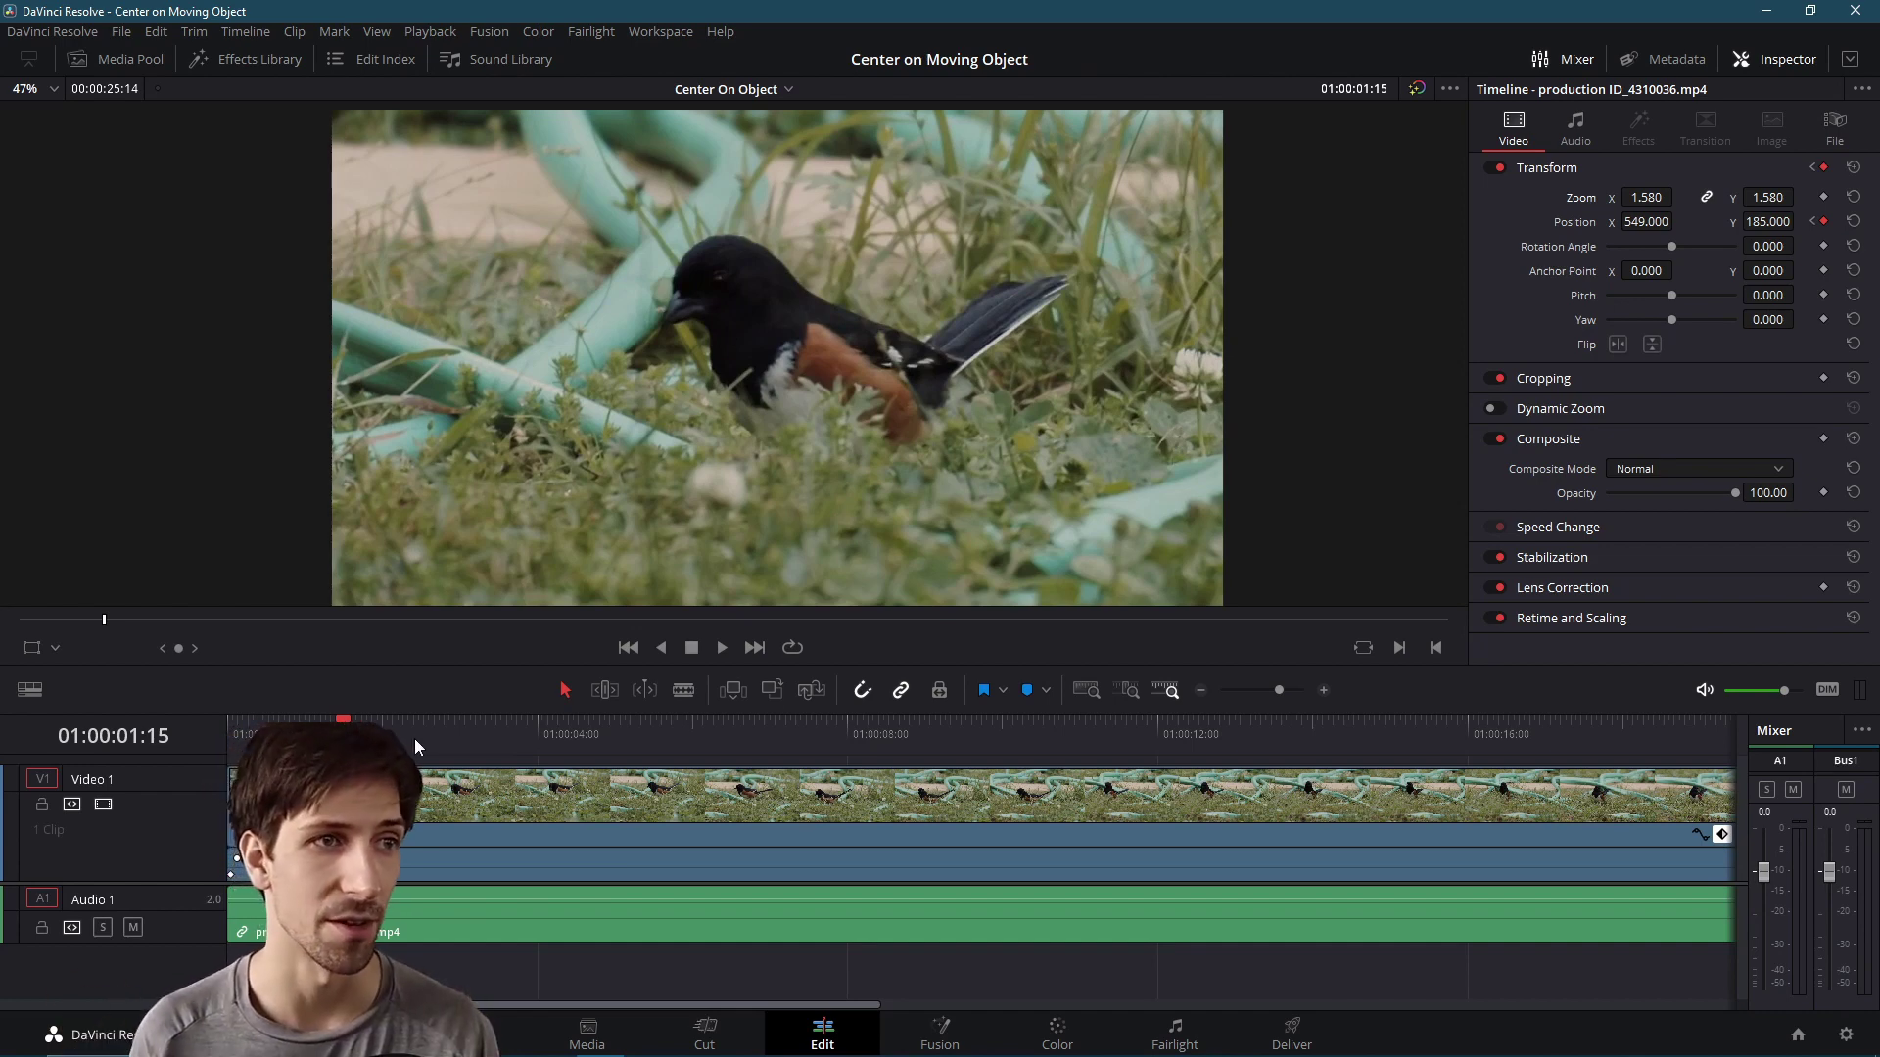
drag(414, 744, 390, 737)
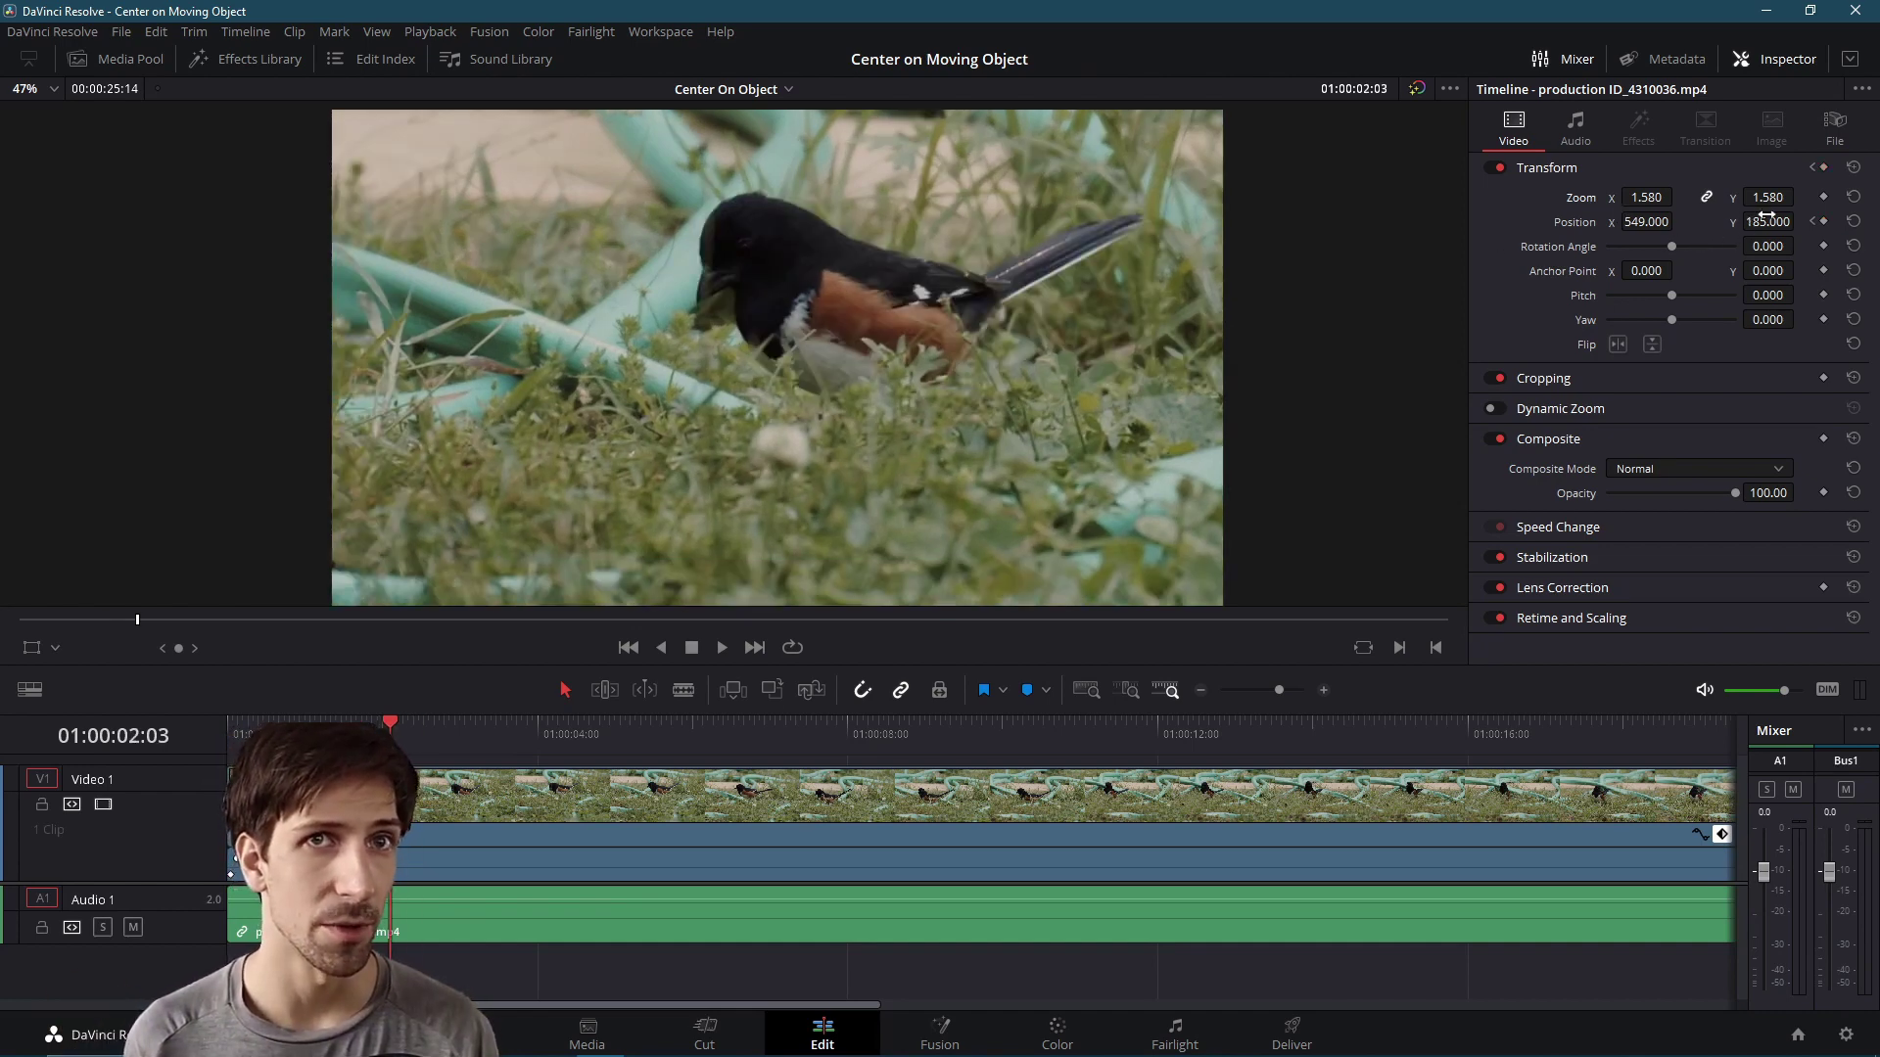
drag(1766, 217, 1686, 223)
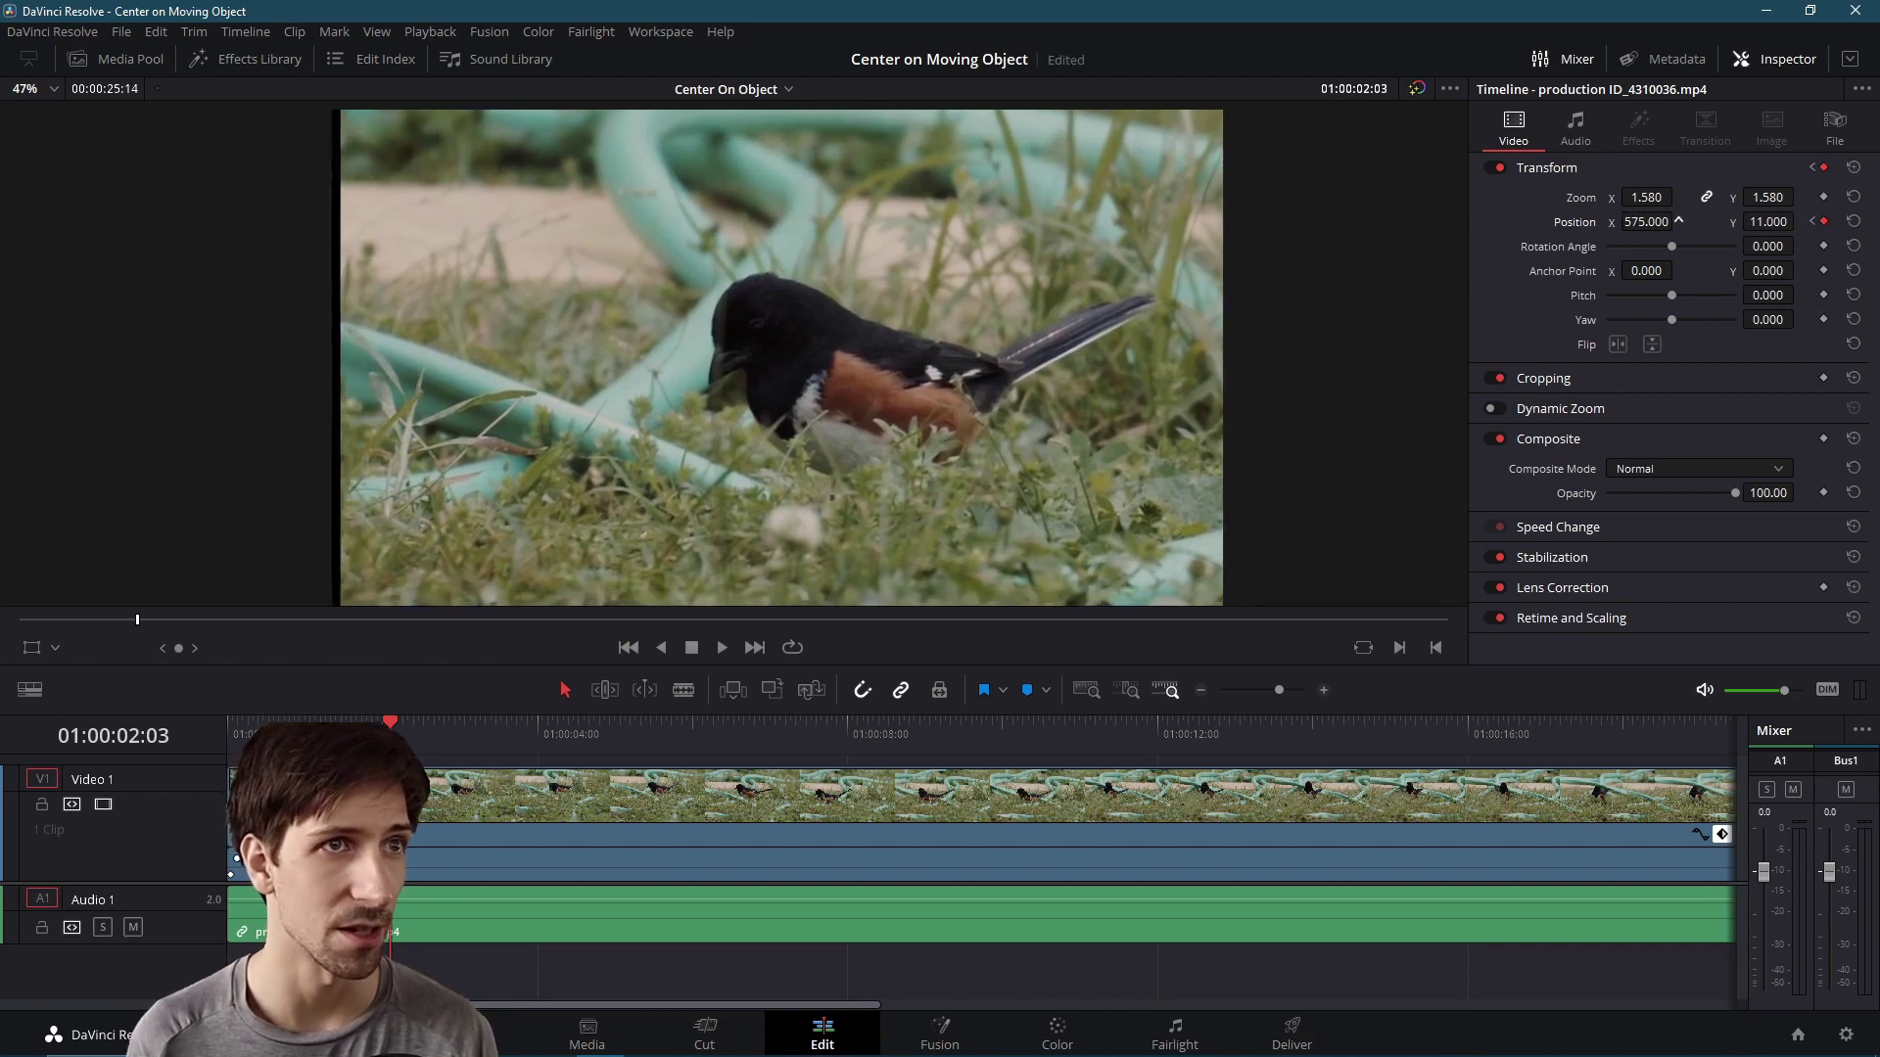
- At 01:00:03:00, recentre the bird by setting the clip's position to X 330, Y -227
click(460, 737)
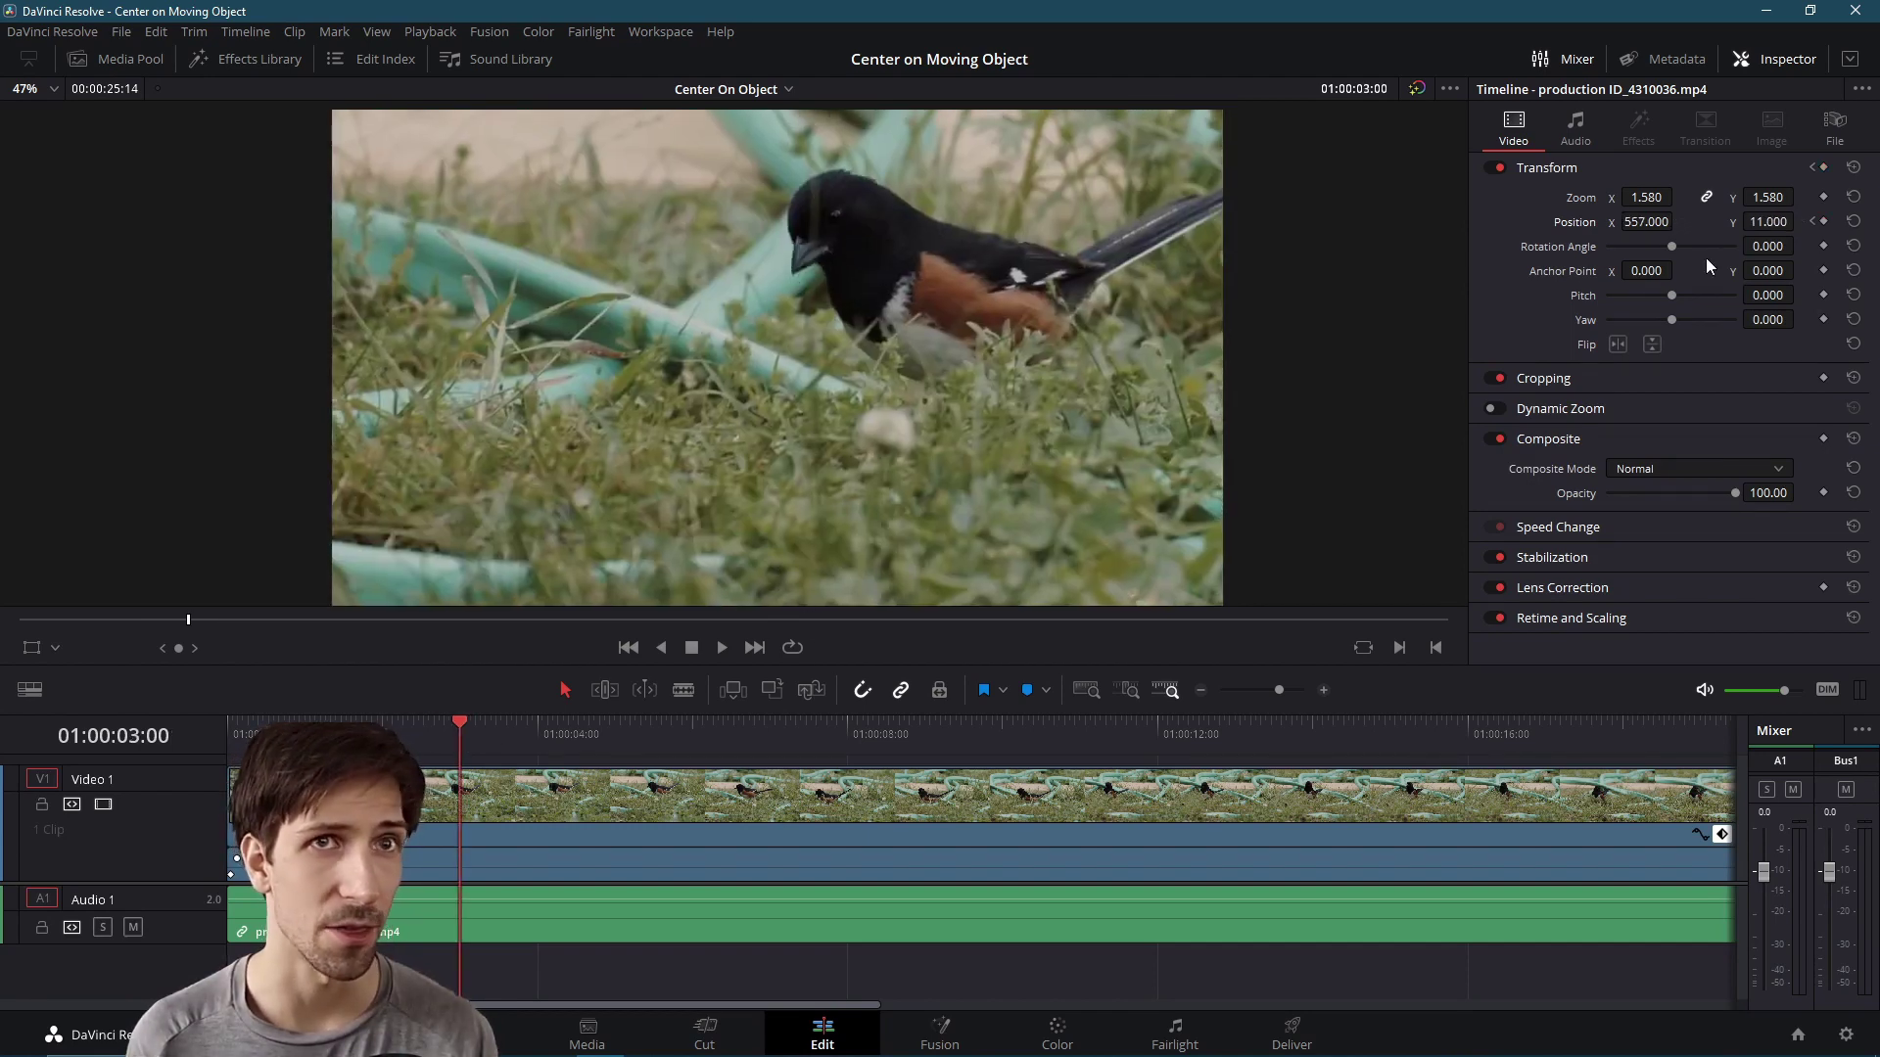
drag(1767, 222, 1800, 220)
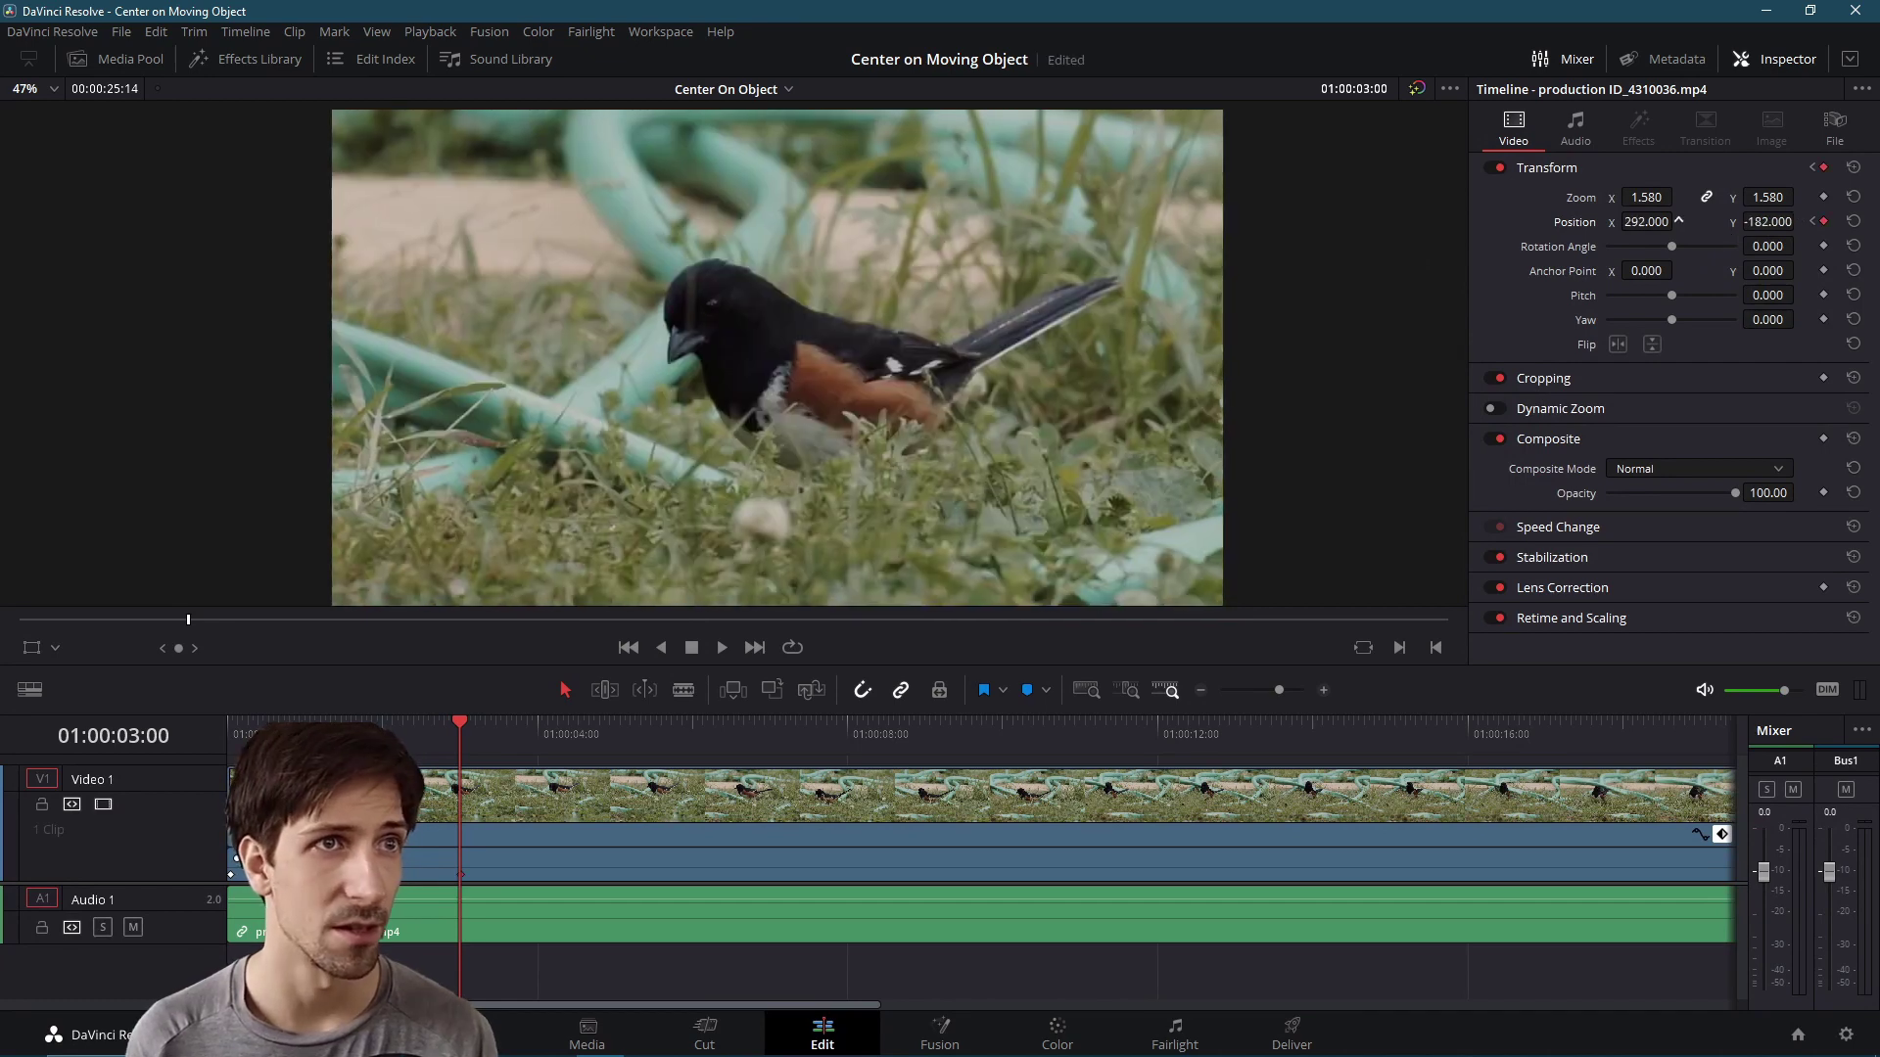
drag(1678, 220, 1803, 222)
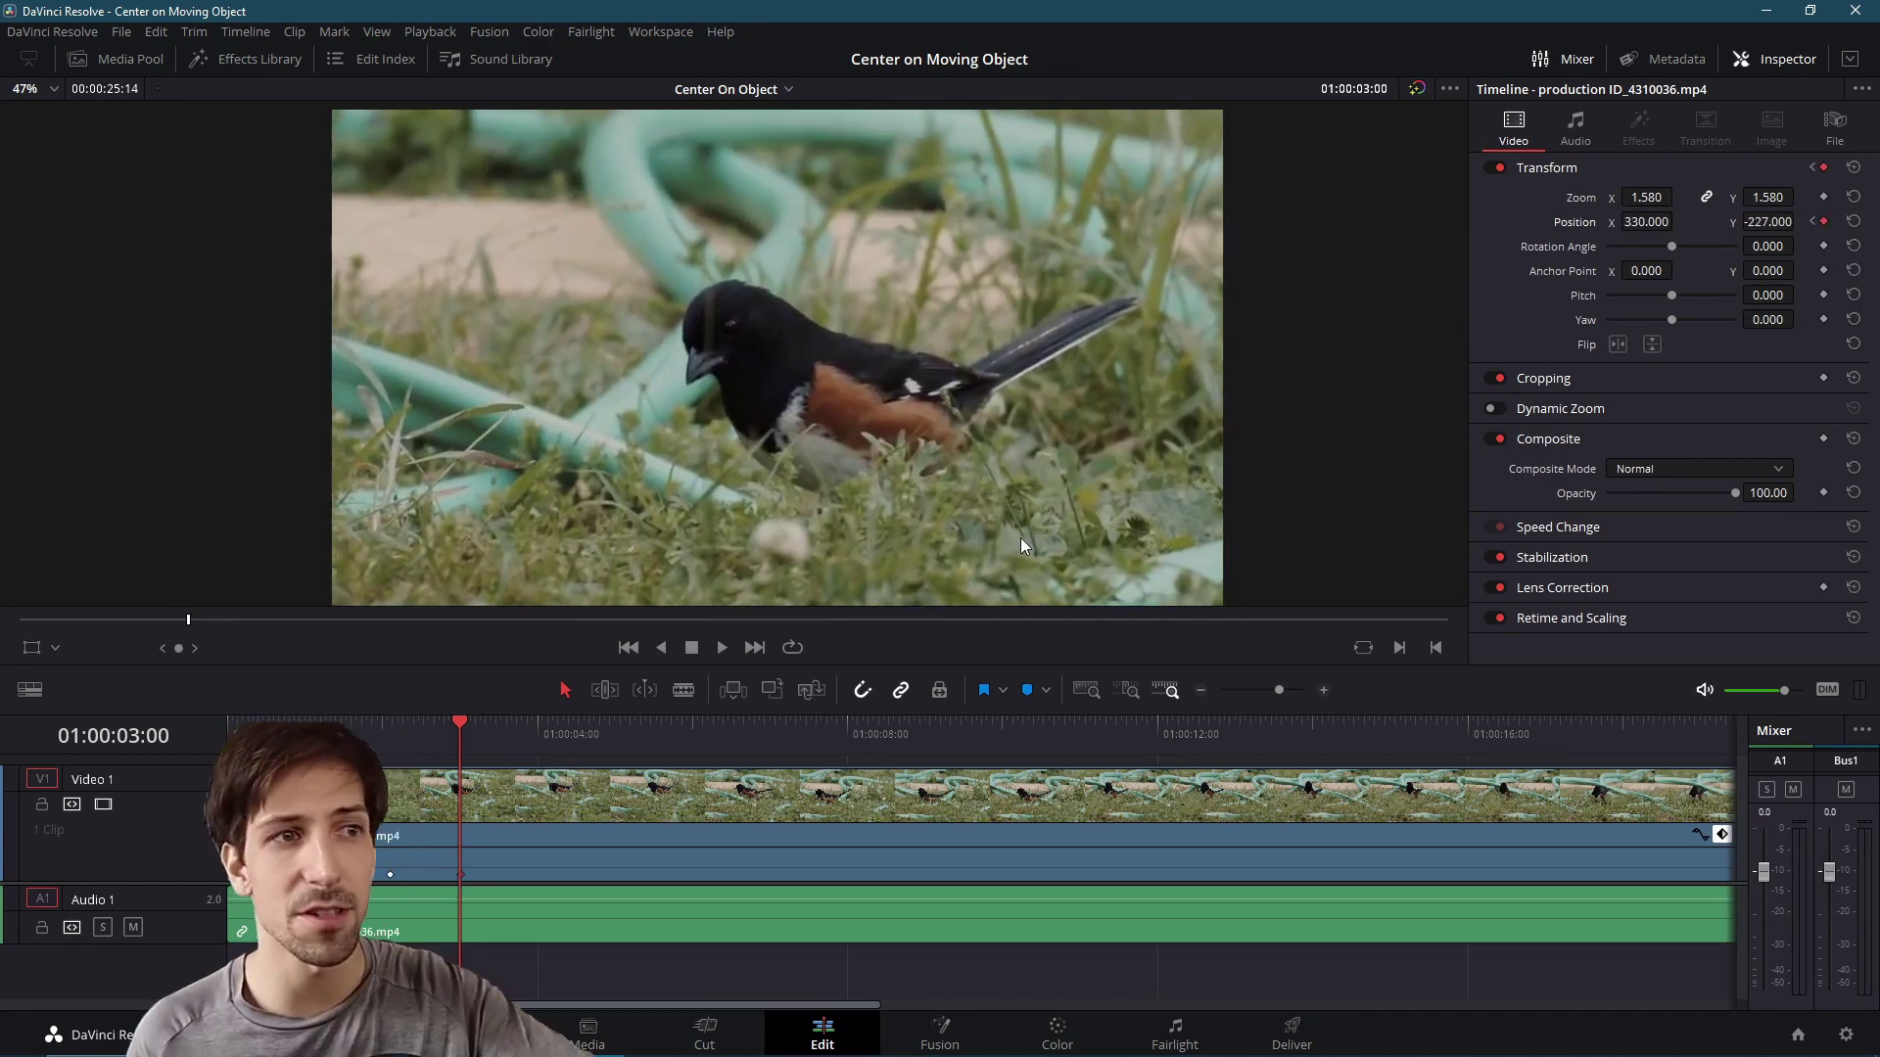
- Split the clip at 01:00:03:00, delete the remainder after it, and enlarge the shortened clip in the timeline
key(ctrl+b)
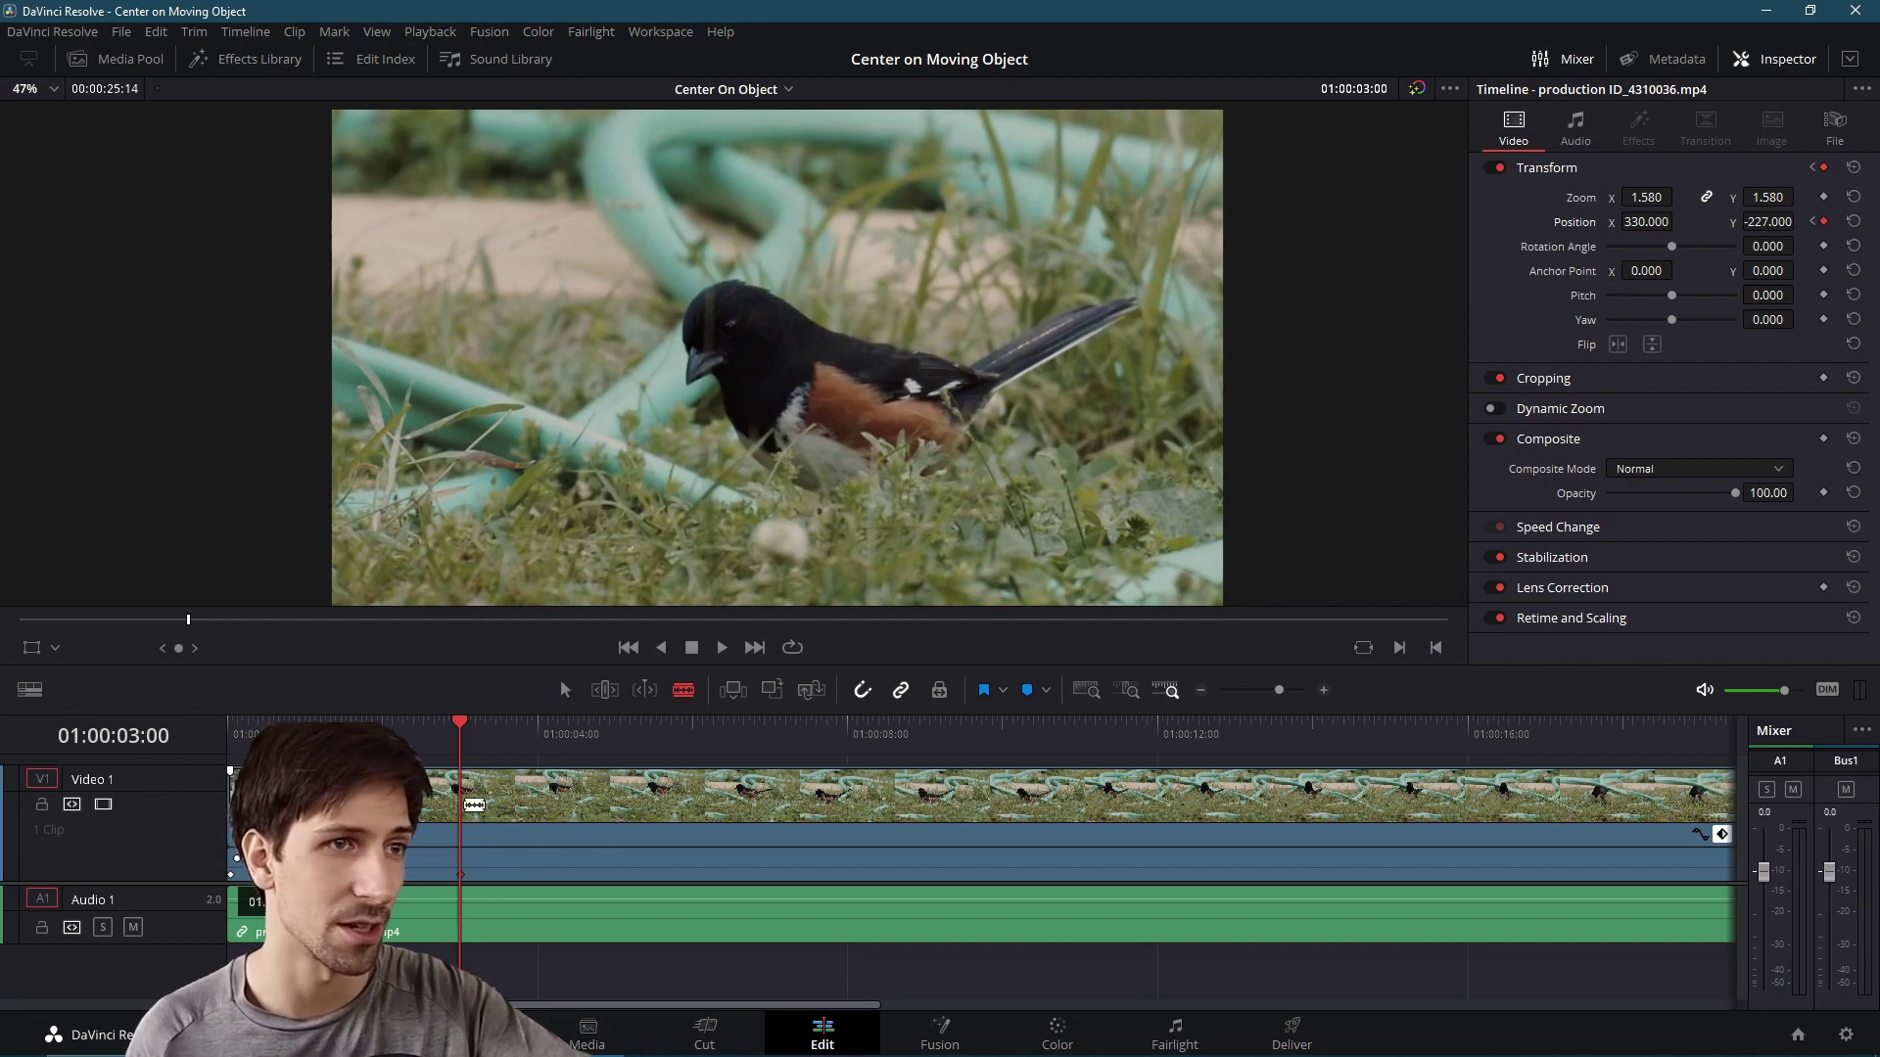
click(548, 795)
key(Delete)
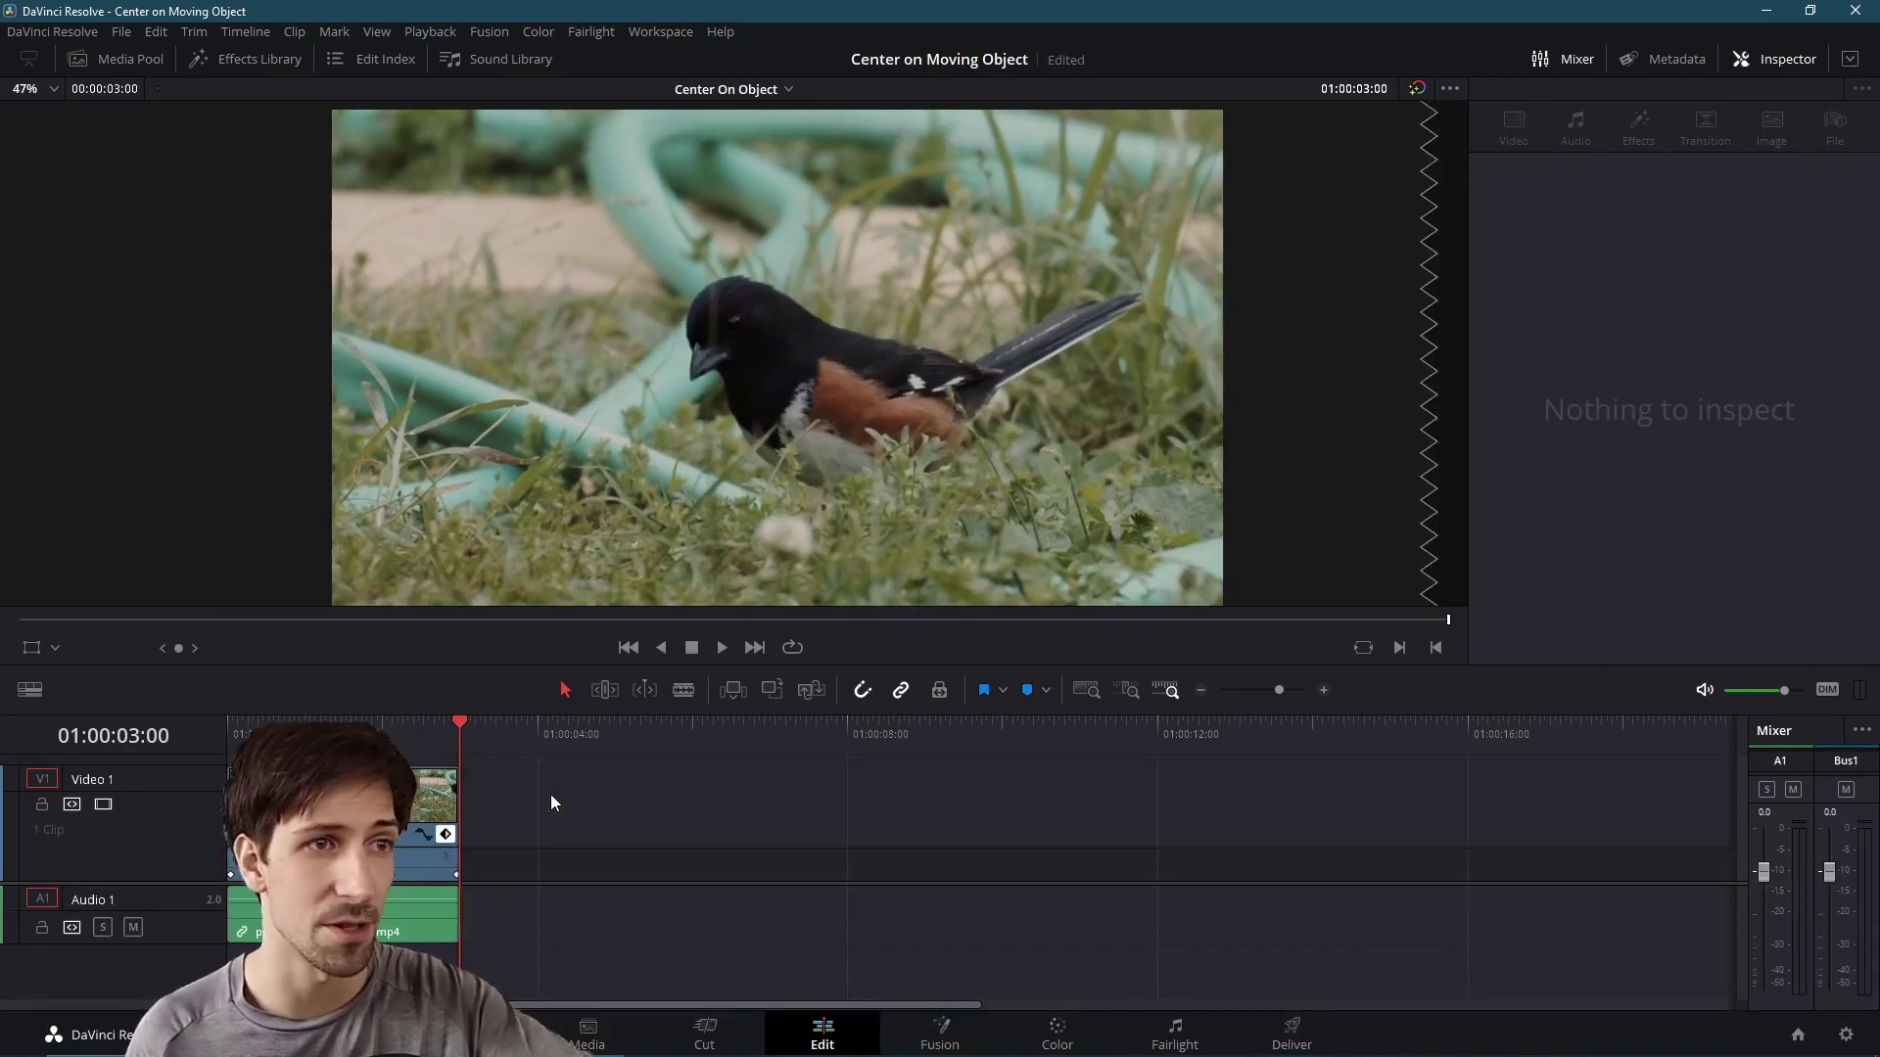
drag(1279, 690, 1289, 690)
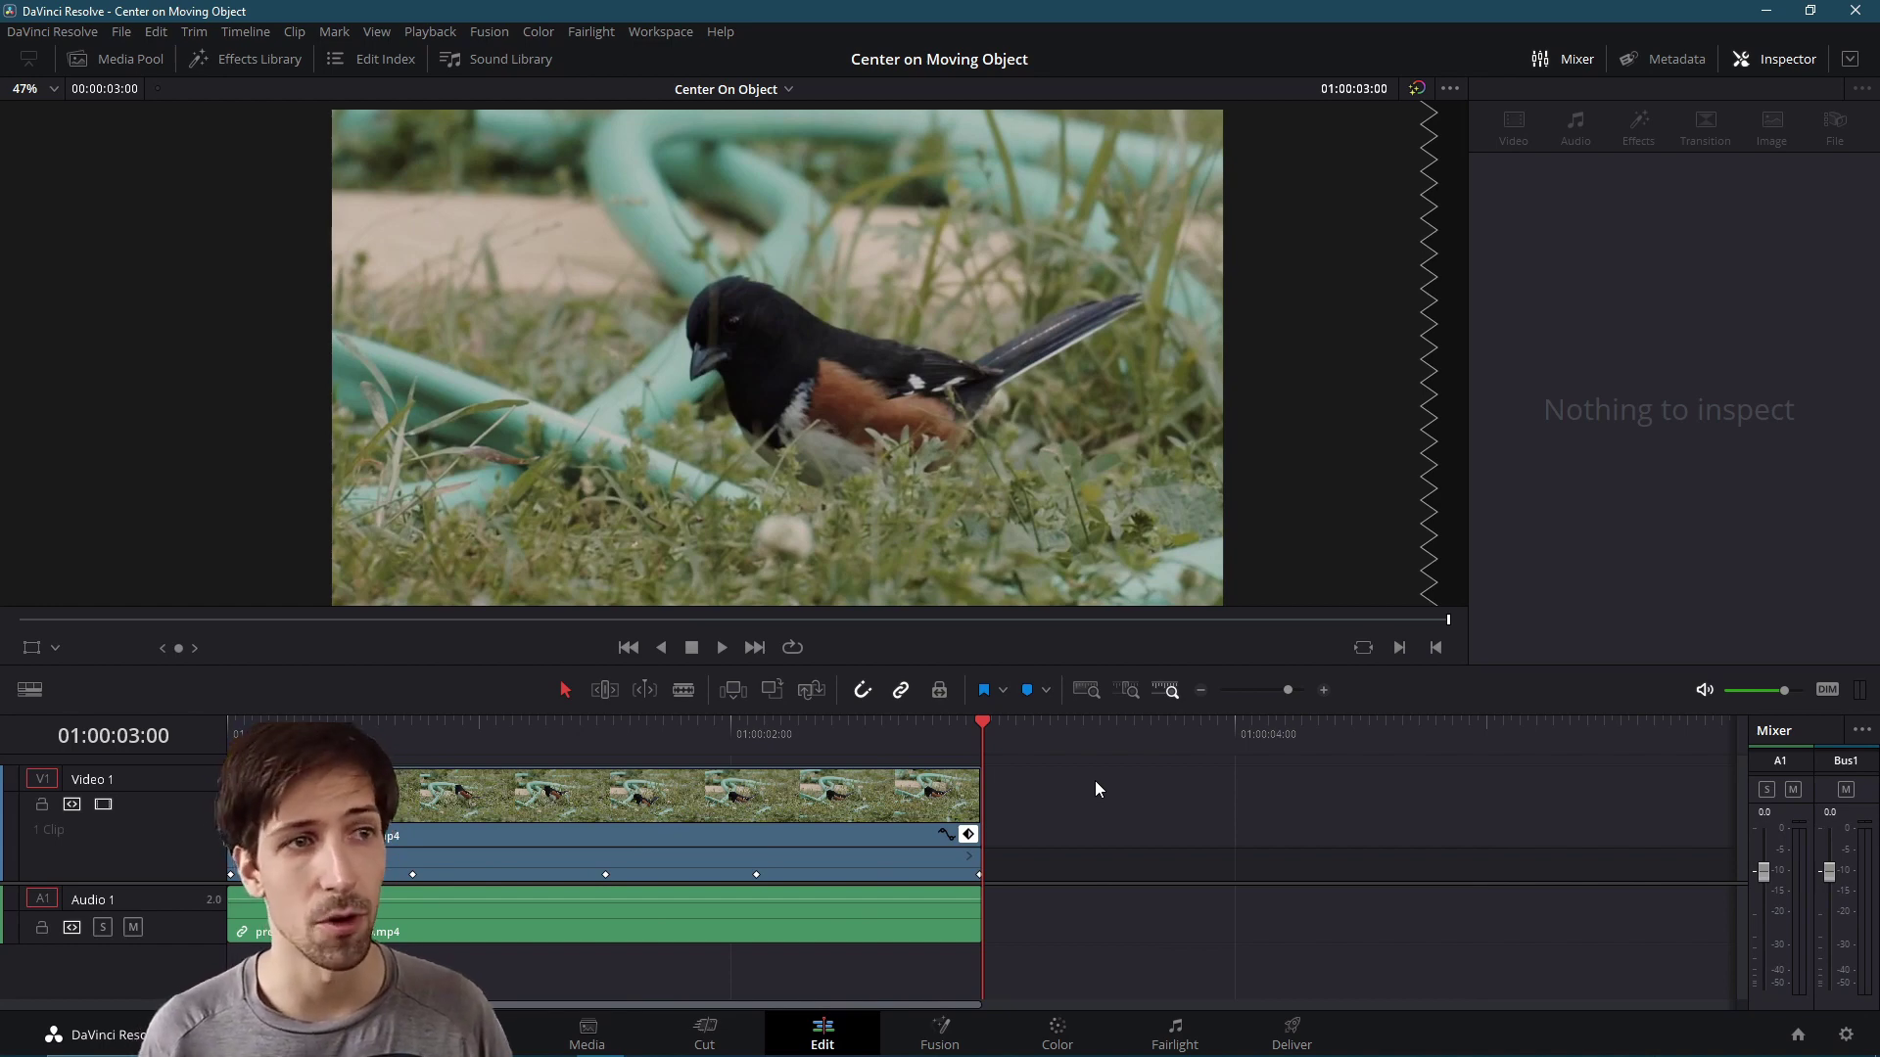
- Scrub through the trimmed clip and play it from the start to check how well the bird stays centred
click(310, 725)
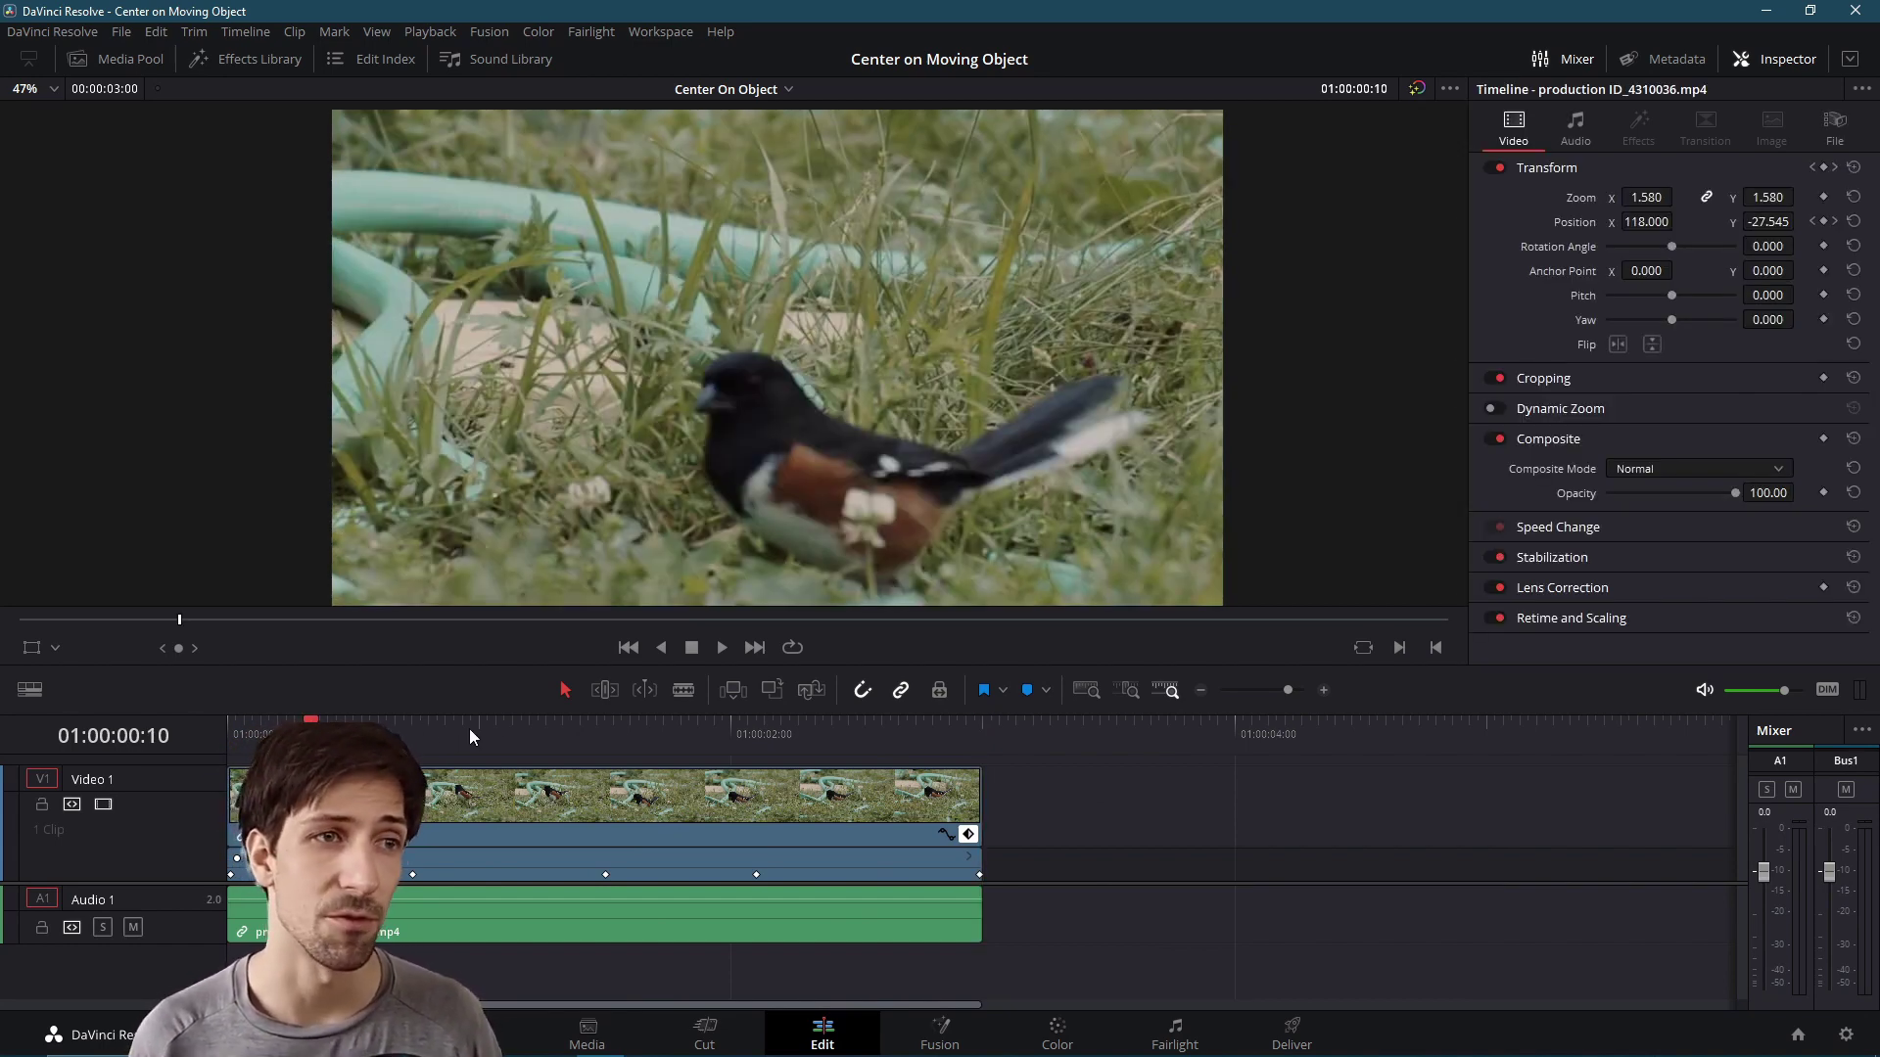
click(511, 733)
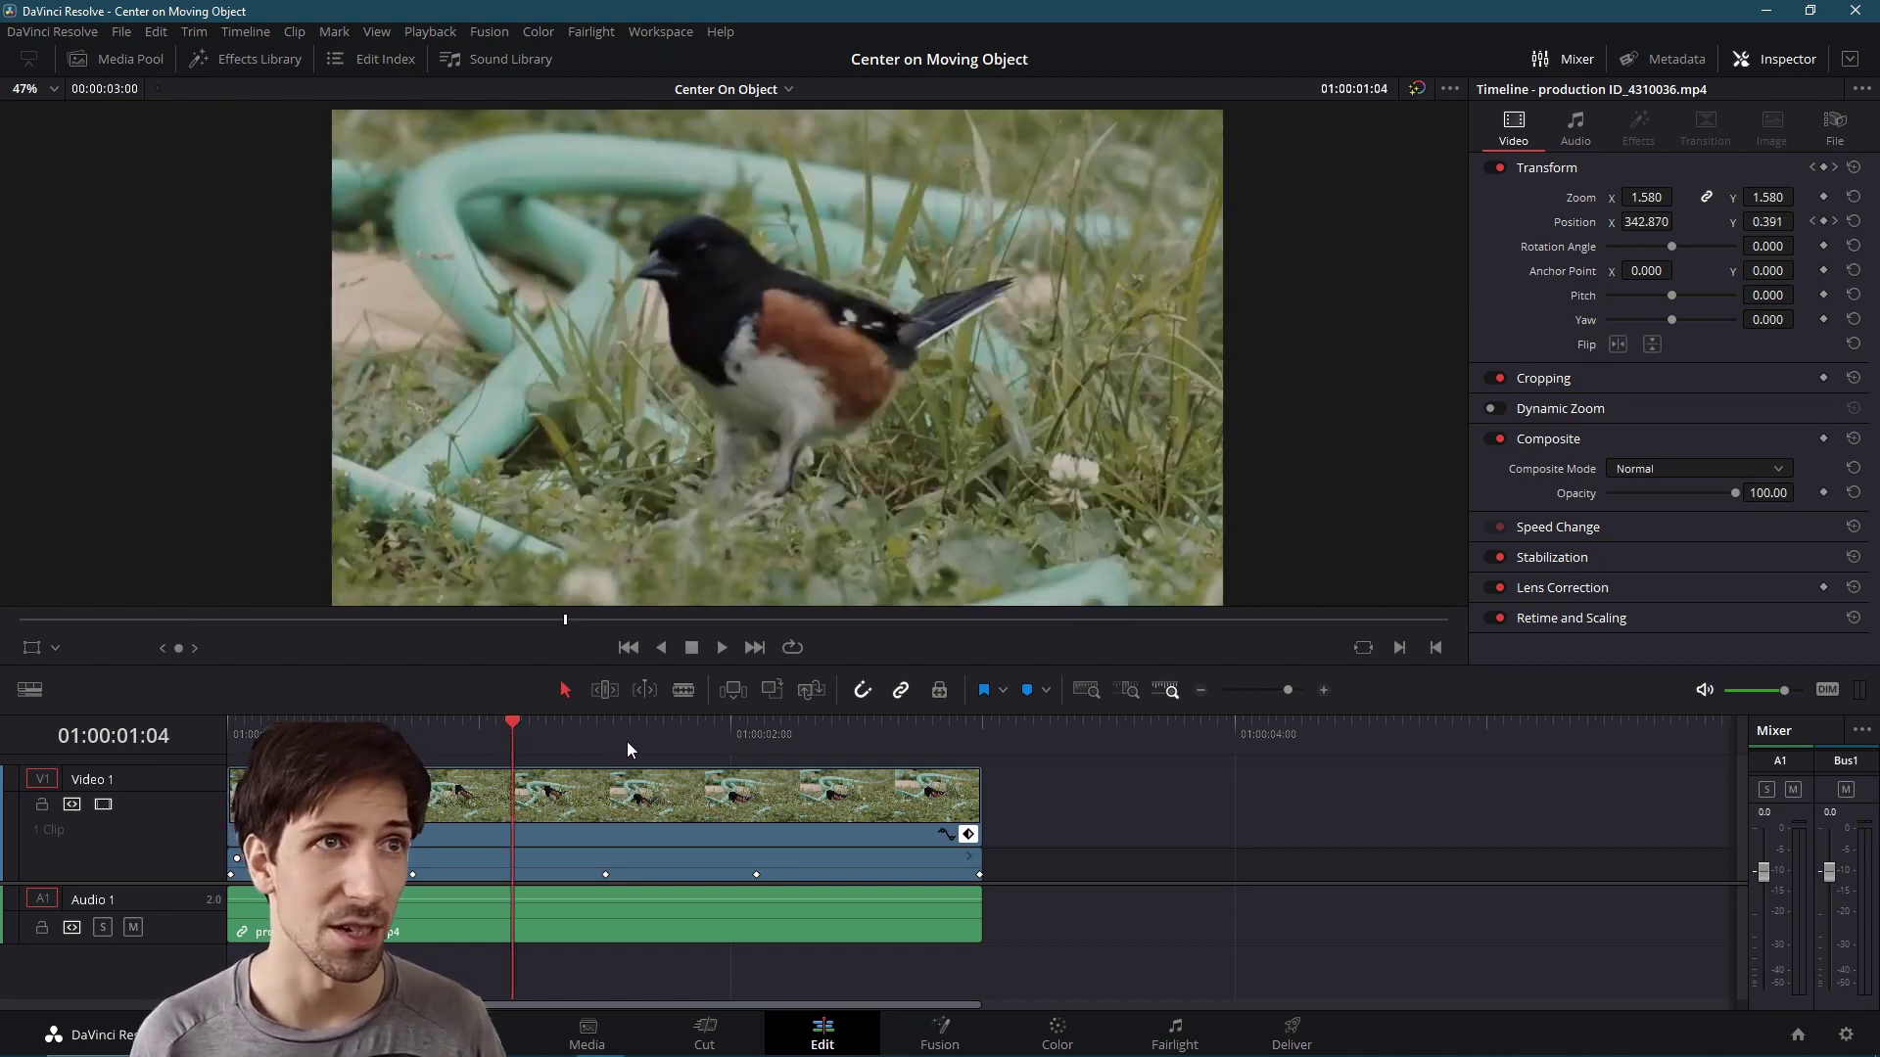
drag(421, 723, 227, 721)
click(722, 650)
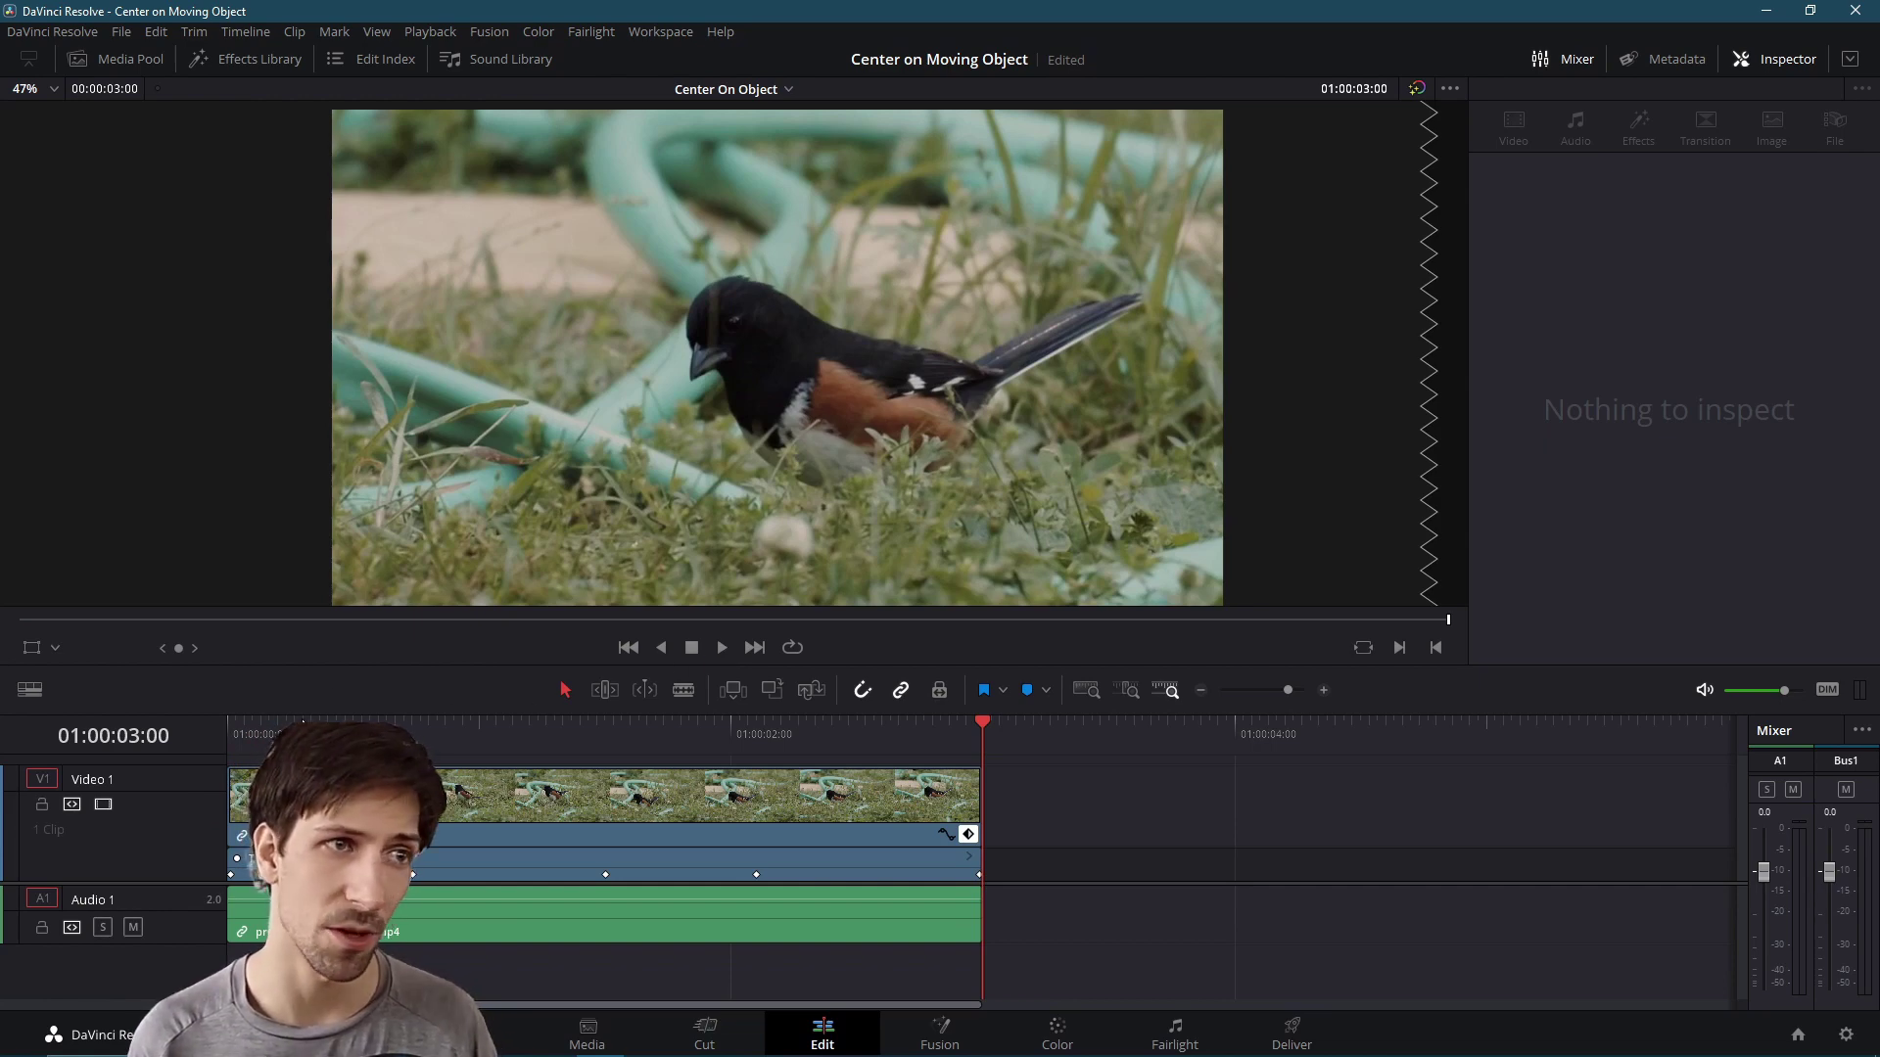
- Recentre the bird by setting position Y to 78 at 01:00:00:11 and adjusting position X and Y at 01:00:01:03
drag(302, 724, 319, 724)
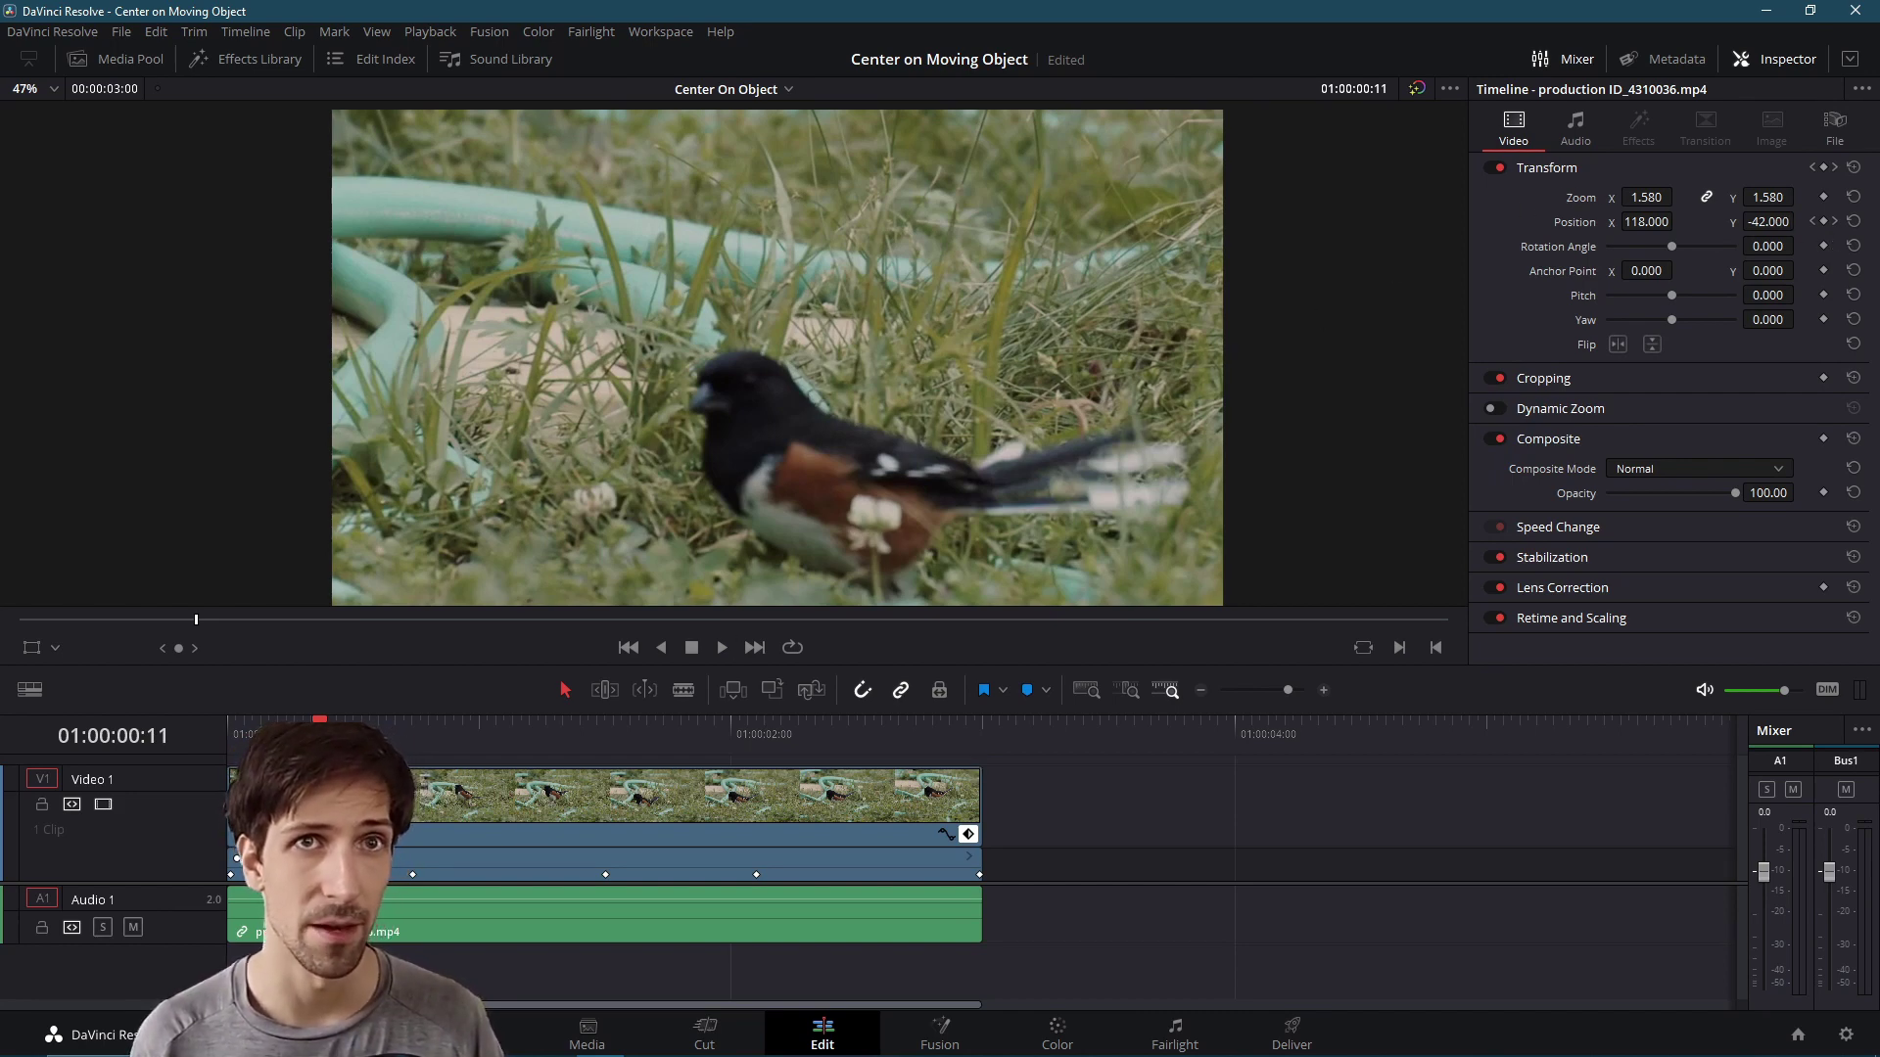
drag(1767, 222, 1833, 221)
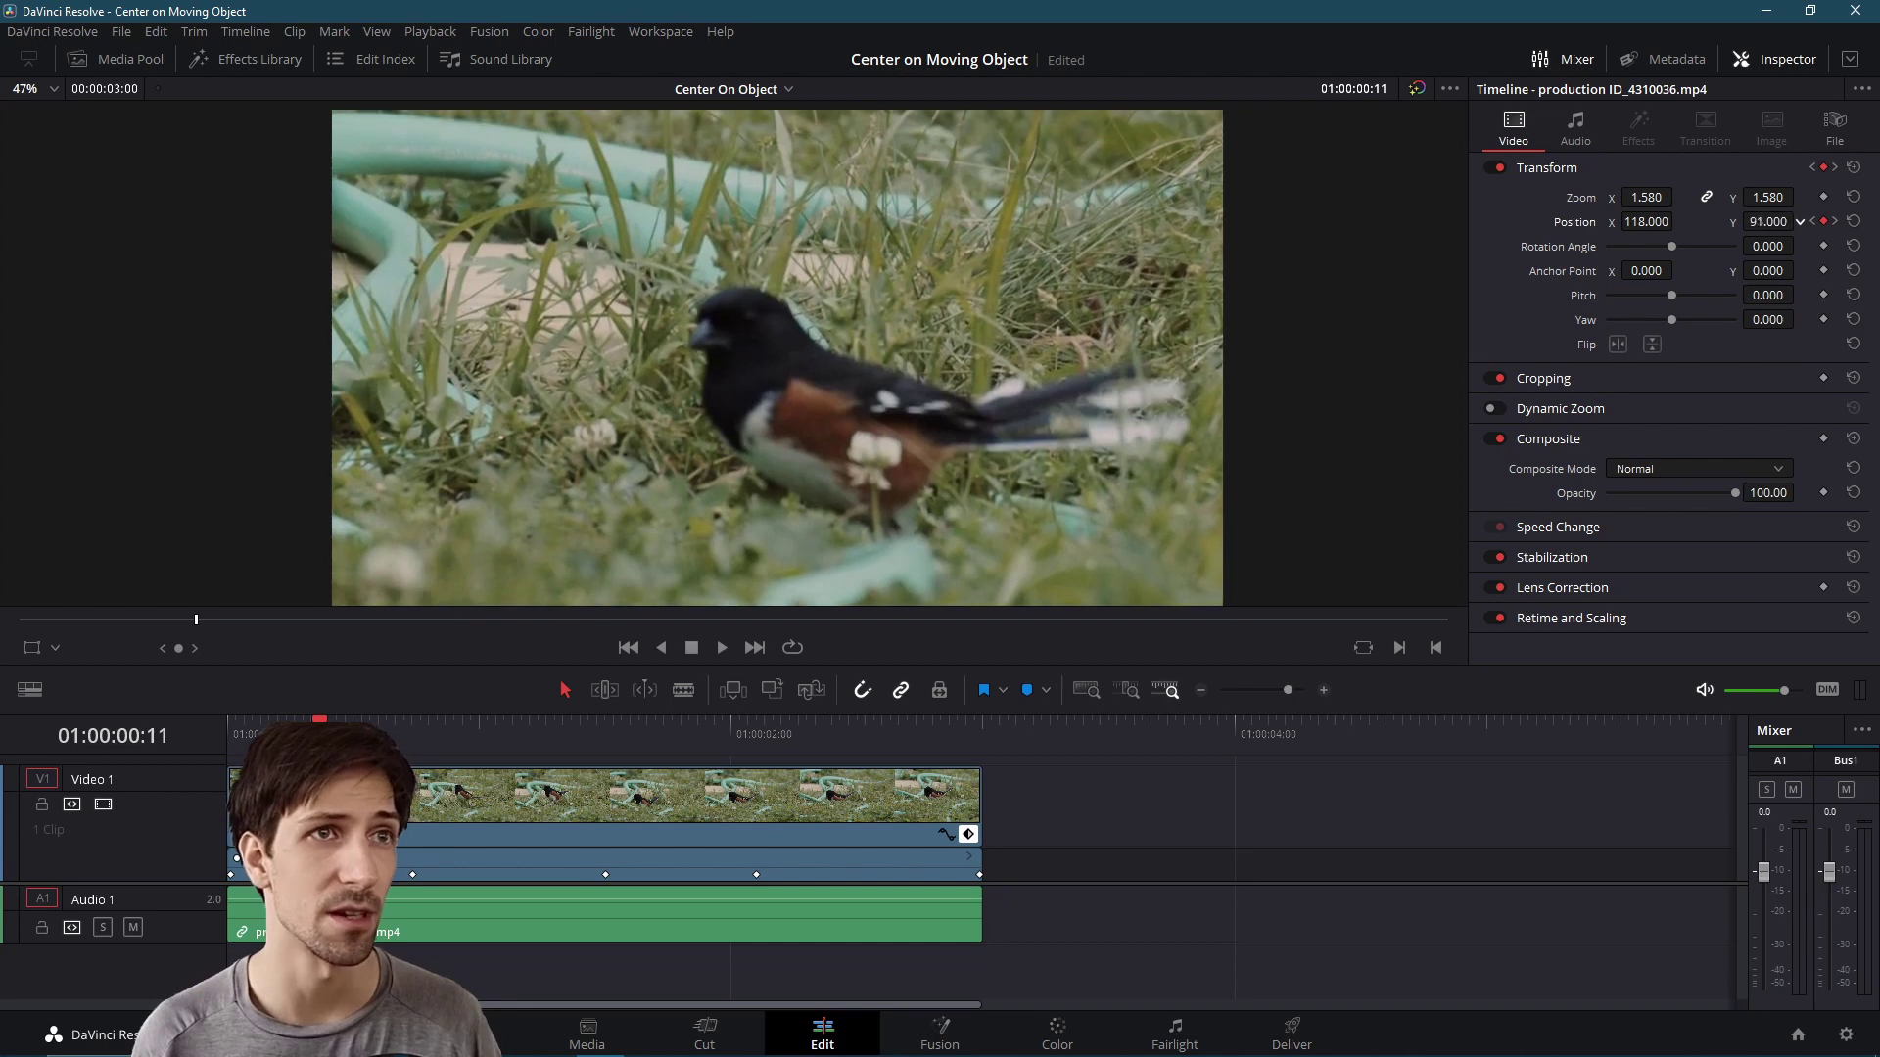
drag(514, 744, 508, 742)
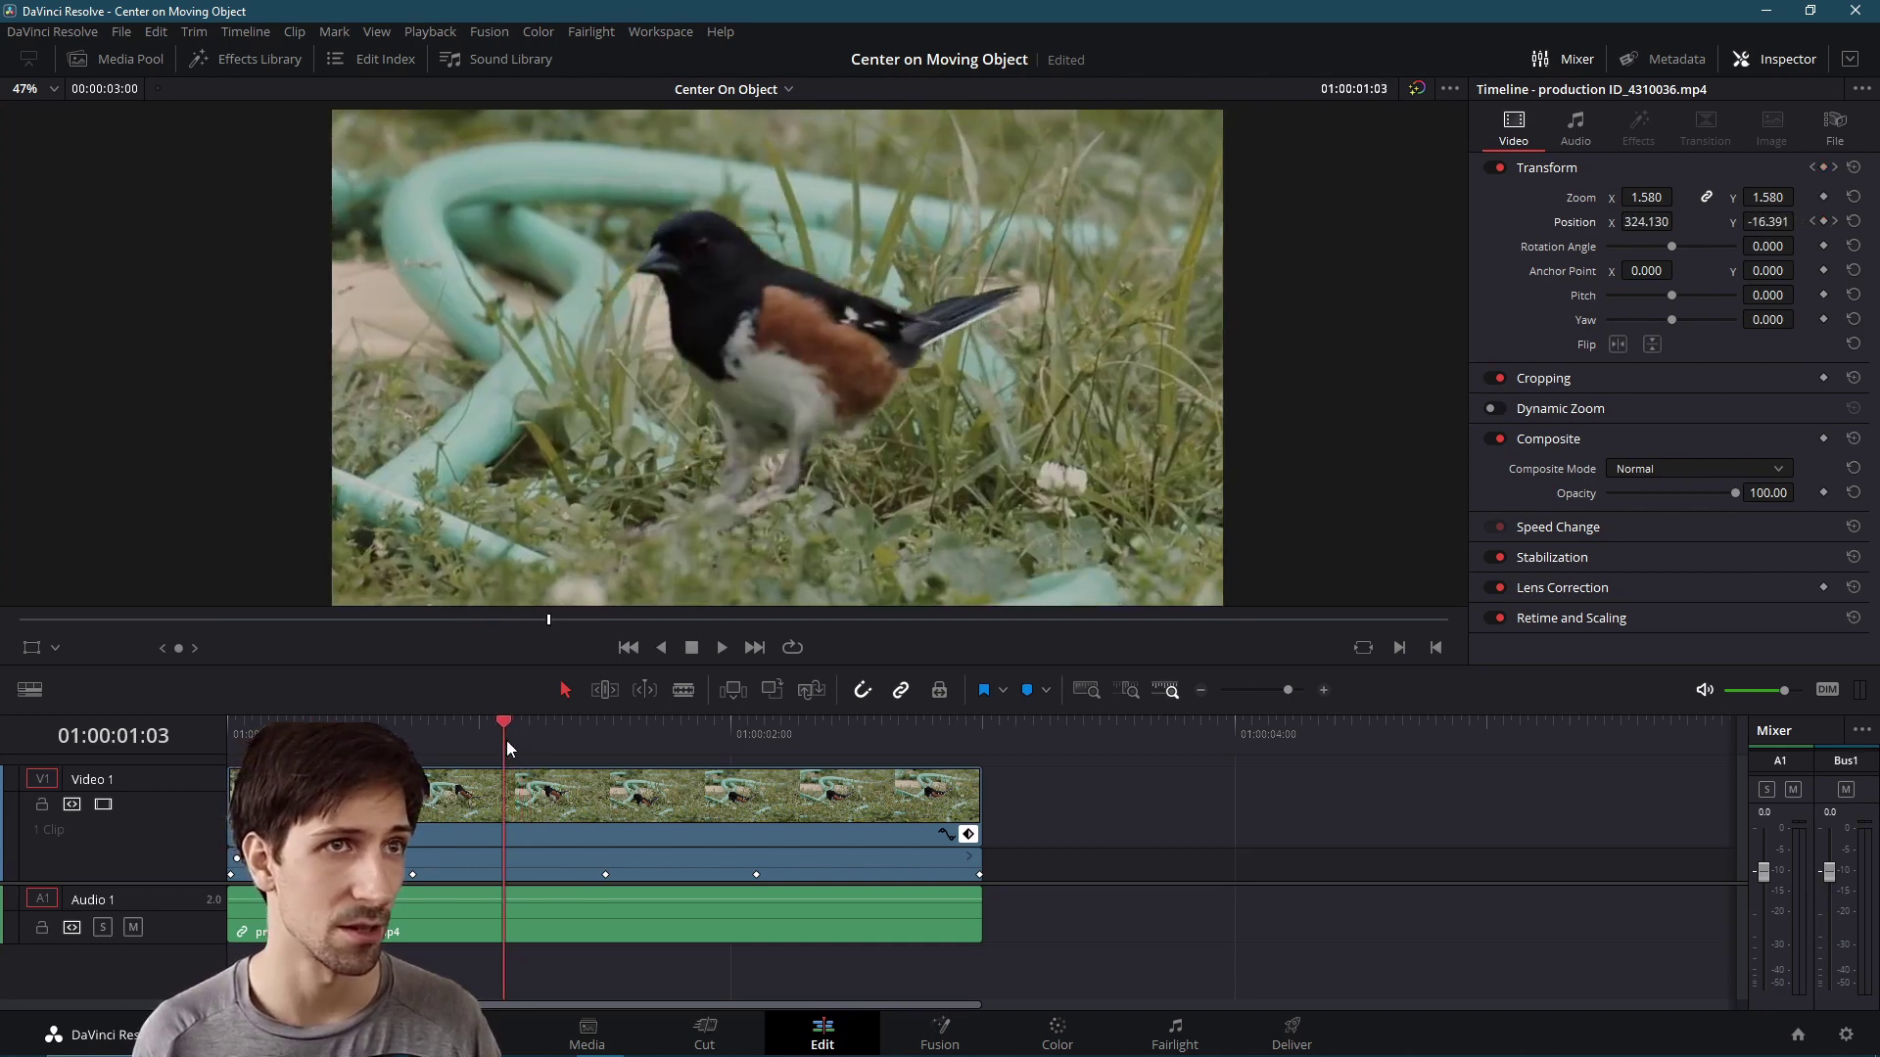
drag(1767, 222, 1672, 222)
drag(1645, 221, 1732, 221)
- Add a position keyframe between 01:00:01:15 and 01:00:02:03, and set position X to 427.296 at 01:00:02:17
click(685, 737)
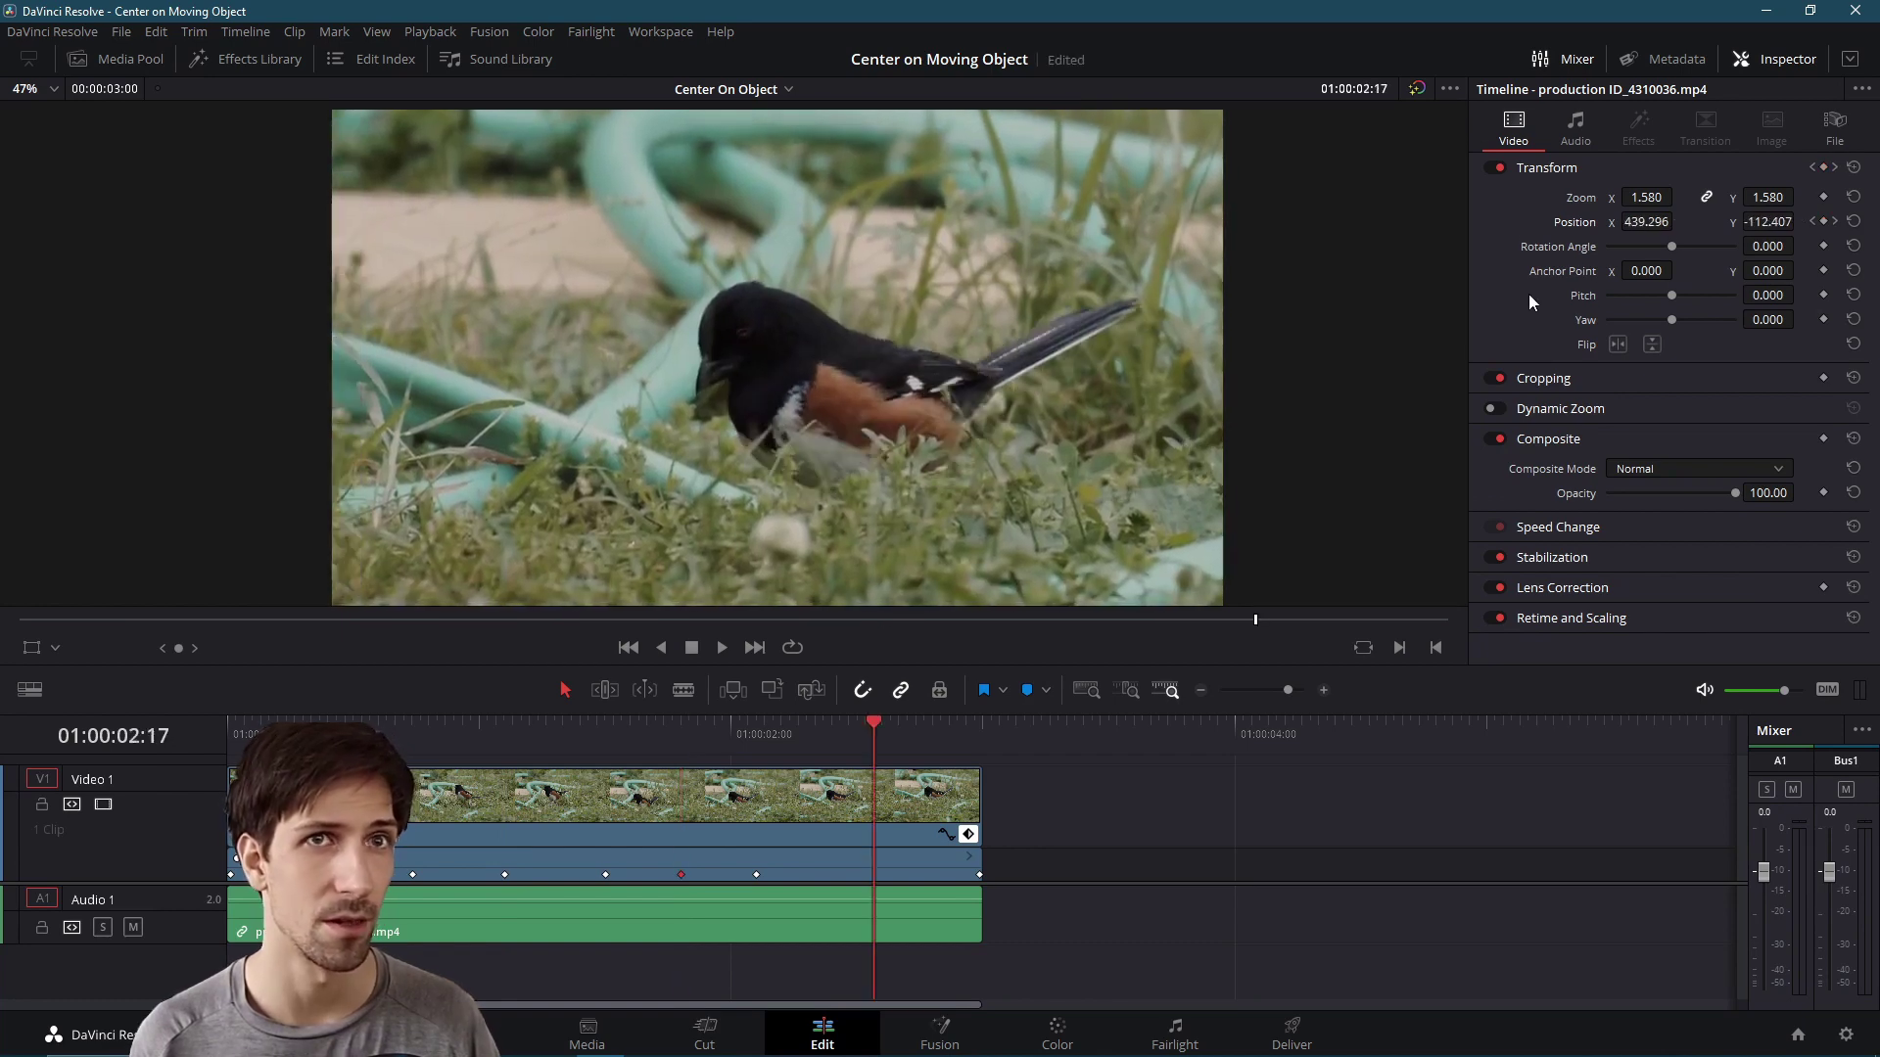
mouse_move(1648, 223)
mouse_down()
mouse_move(1678, 220)
mouse_move(1638, 221)
mouse_up()
- Play the clip from the start, and at 01:00:00:16 set its position to X 221, Y -86.818 to recentre the bird
drag(904, 732, 227, 732)
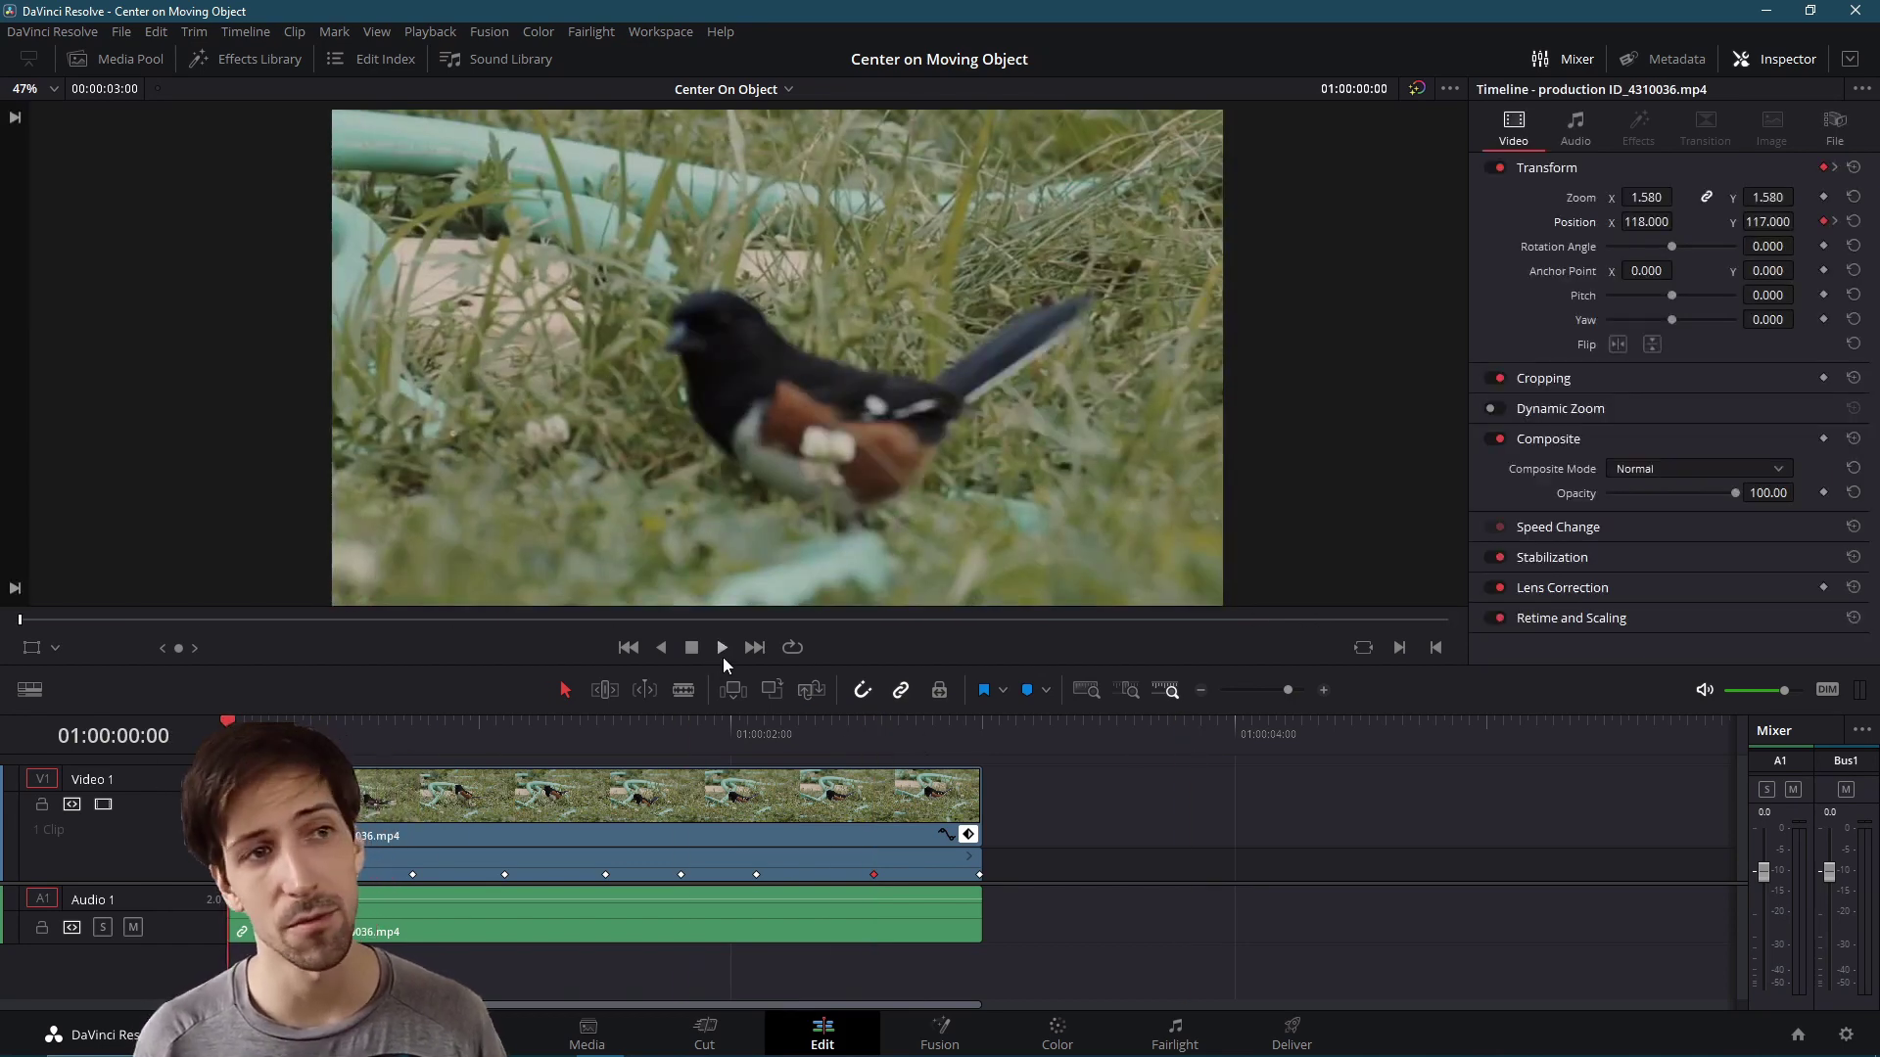
click(723, 652)
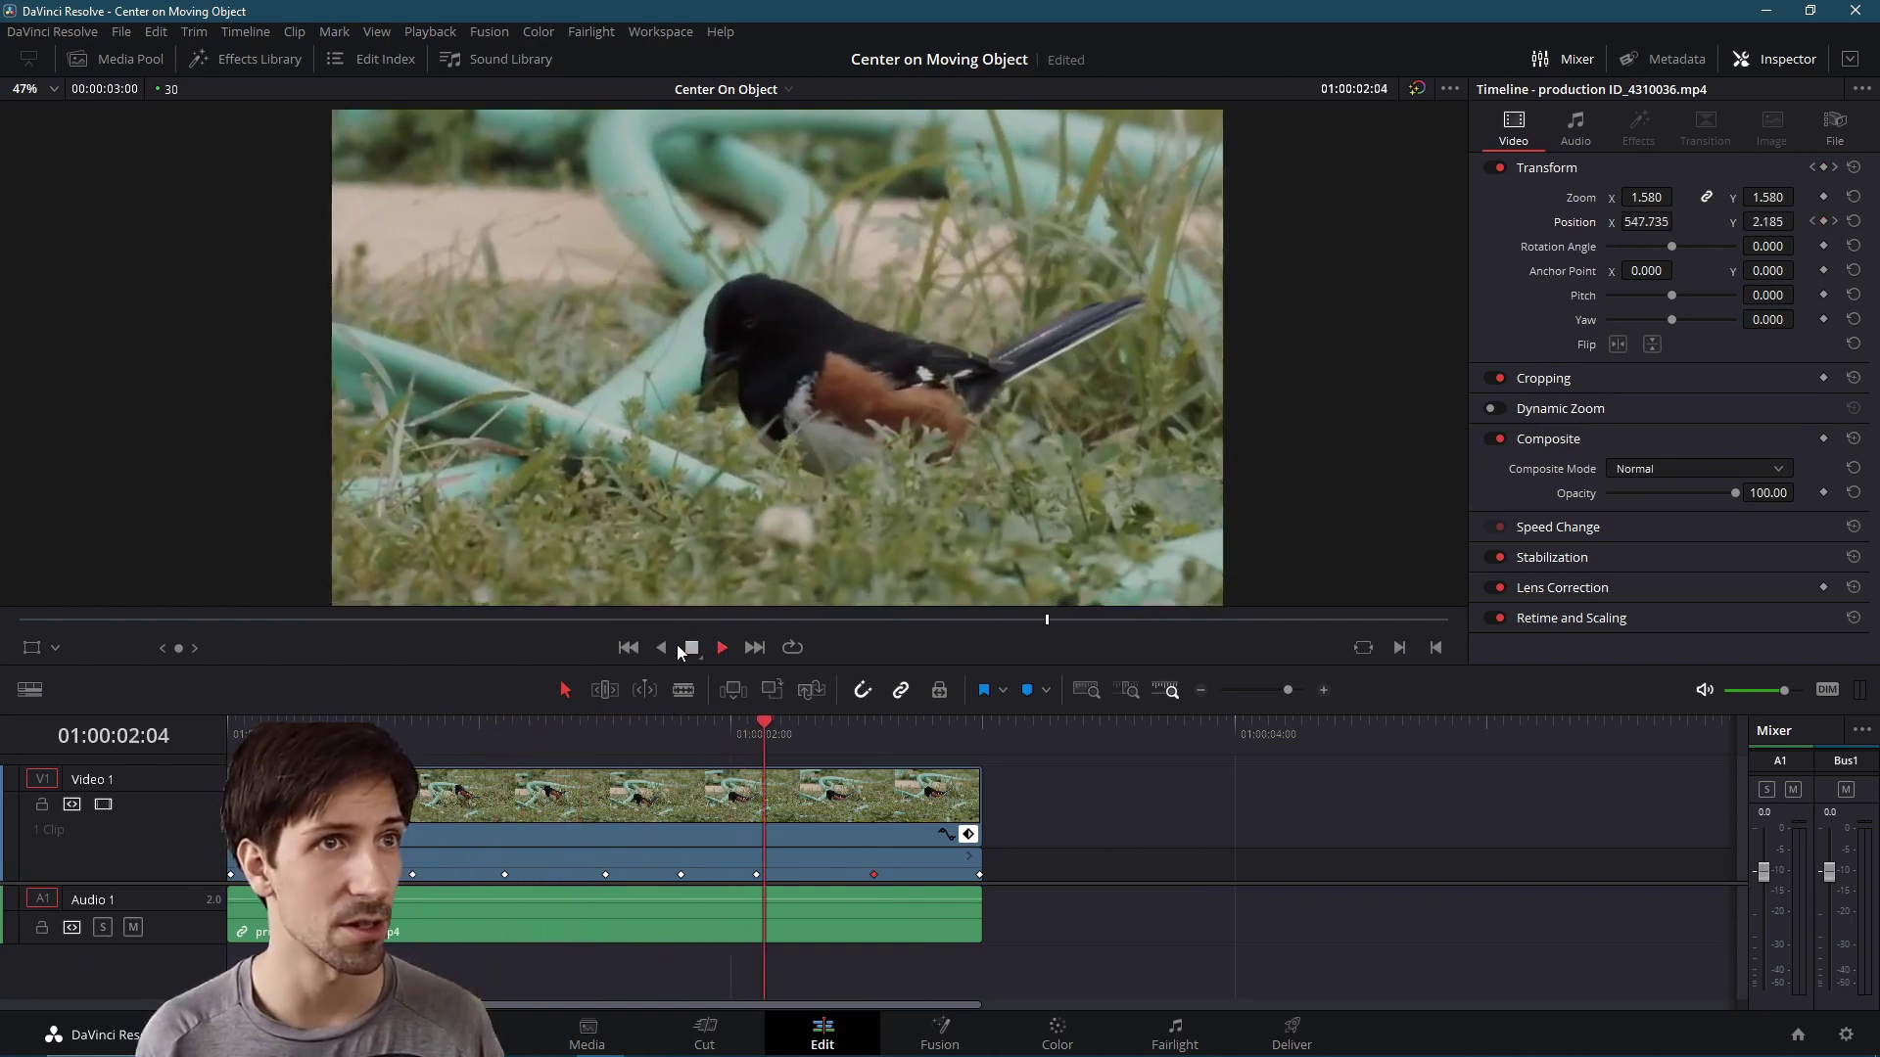
drag(494, 741, 362, 740)
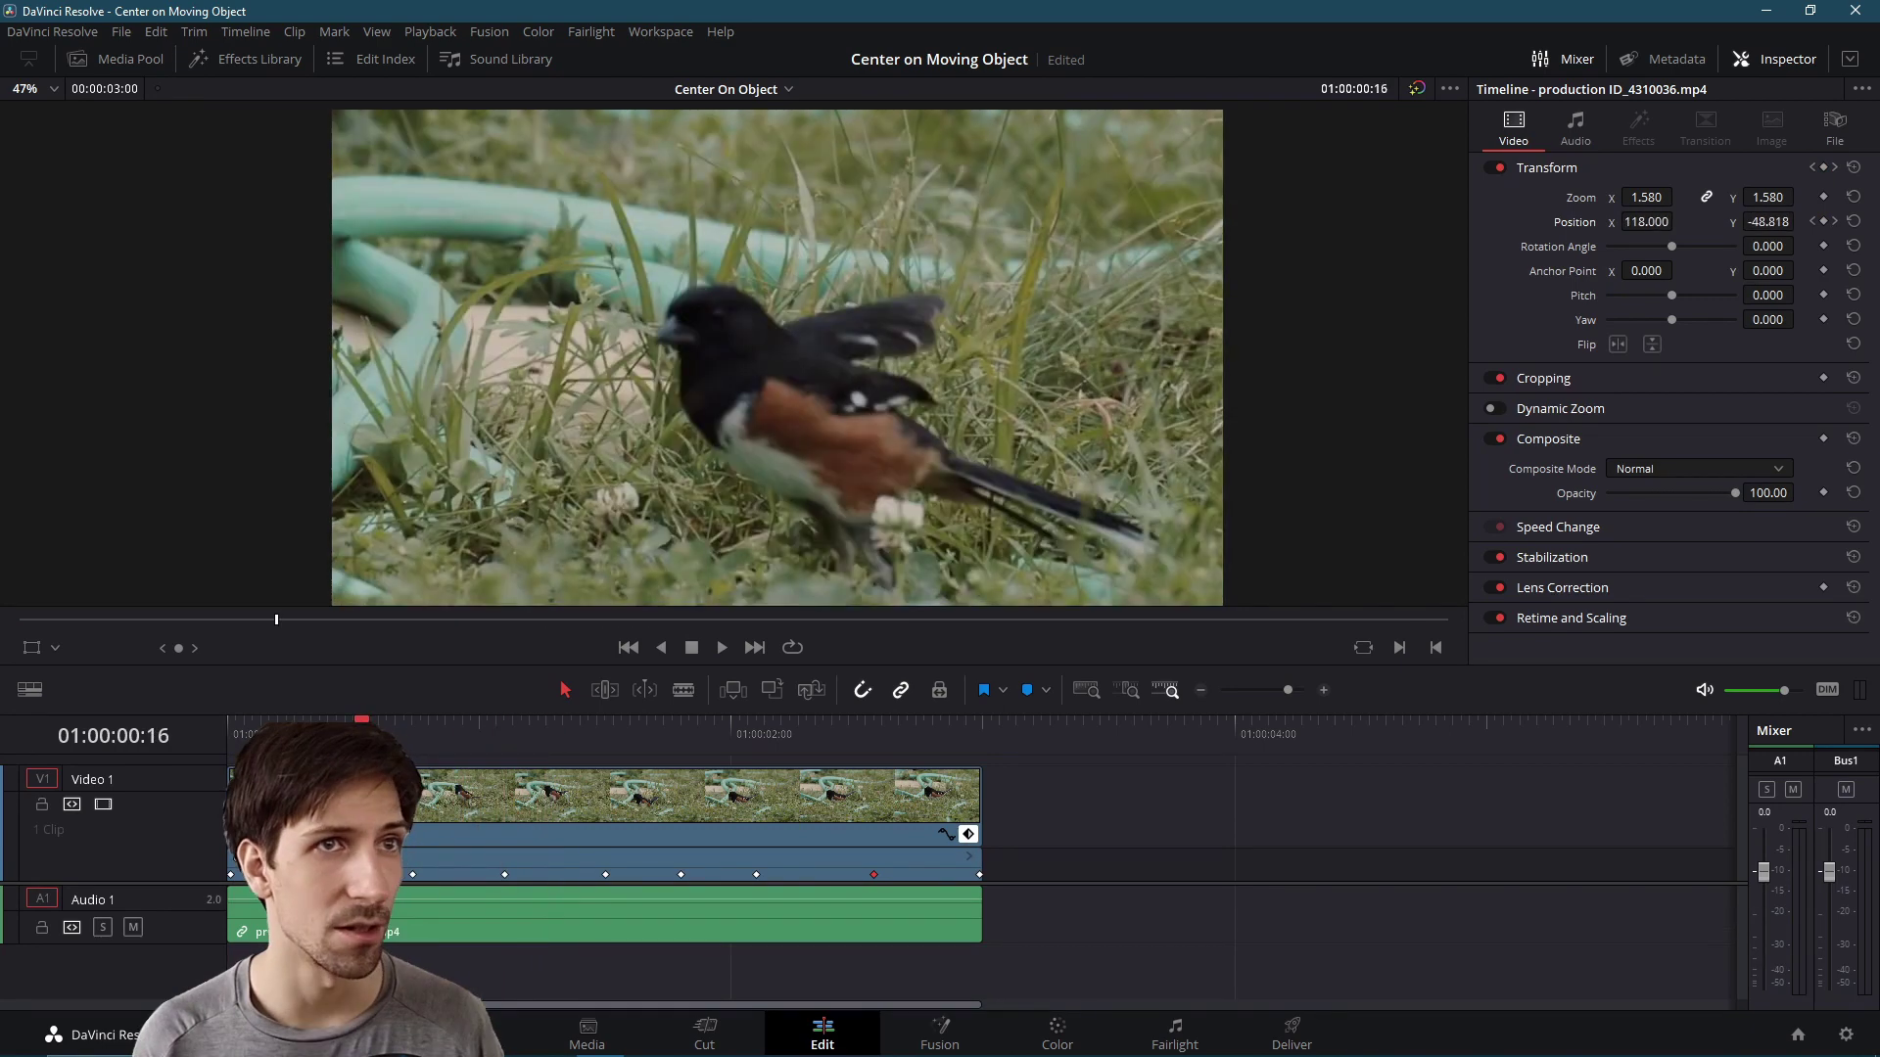
drag(1678, 222, 1767, 222)
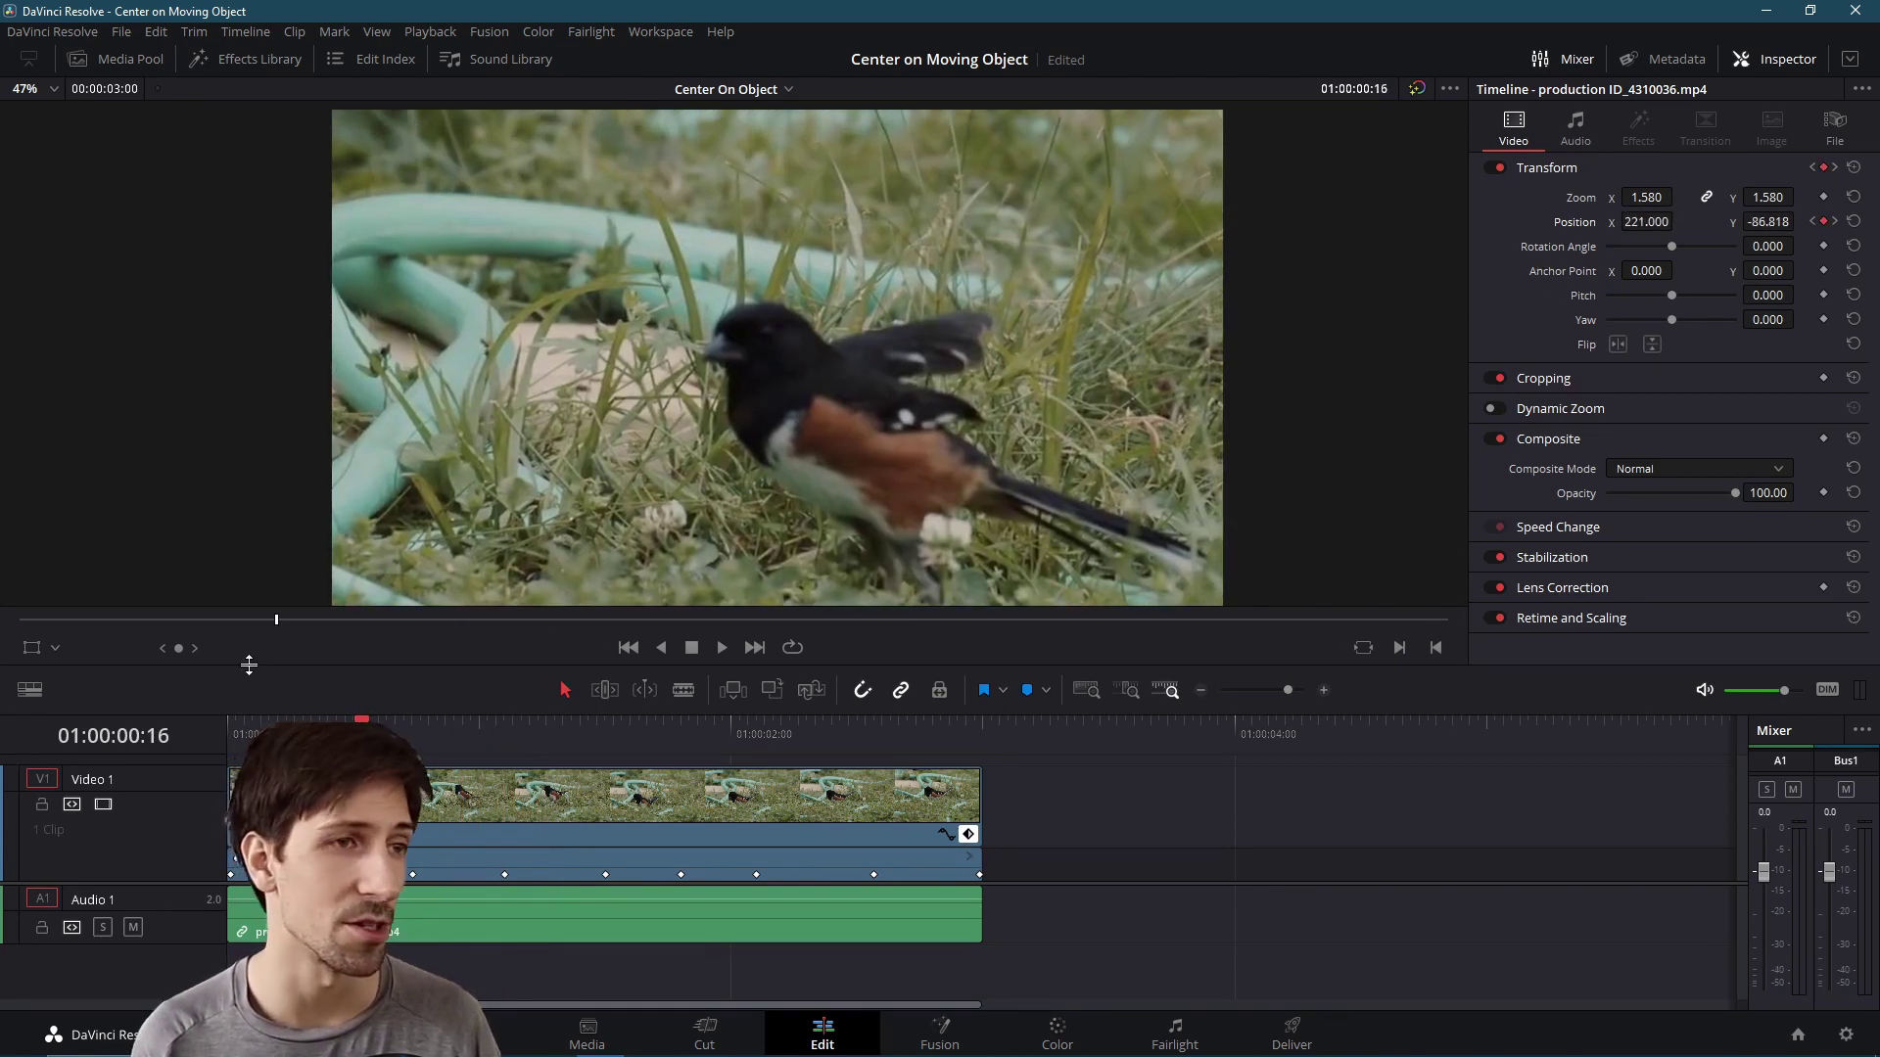
- Scrub through the clip and replay it from the start to check the bird's framing and the frame edges
drag(361, 738, 948, 737)
drag(564, 747, 2, 747)
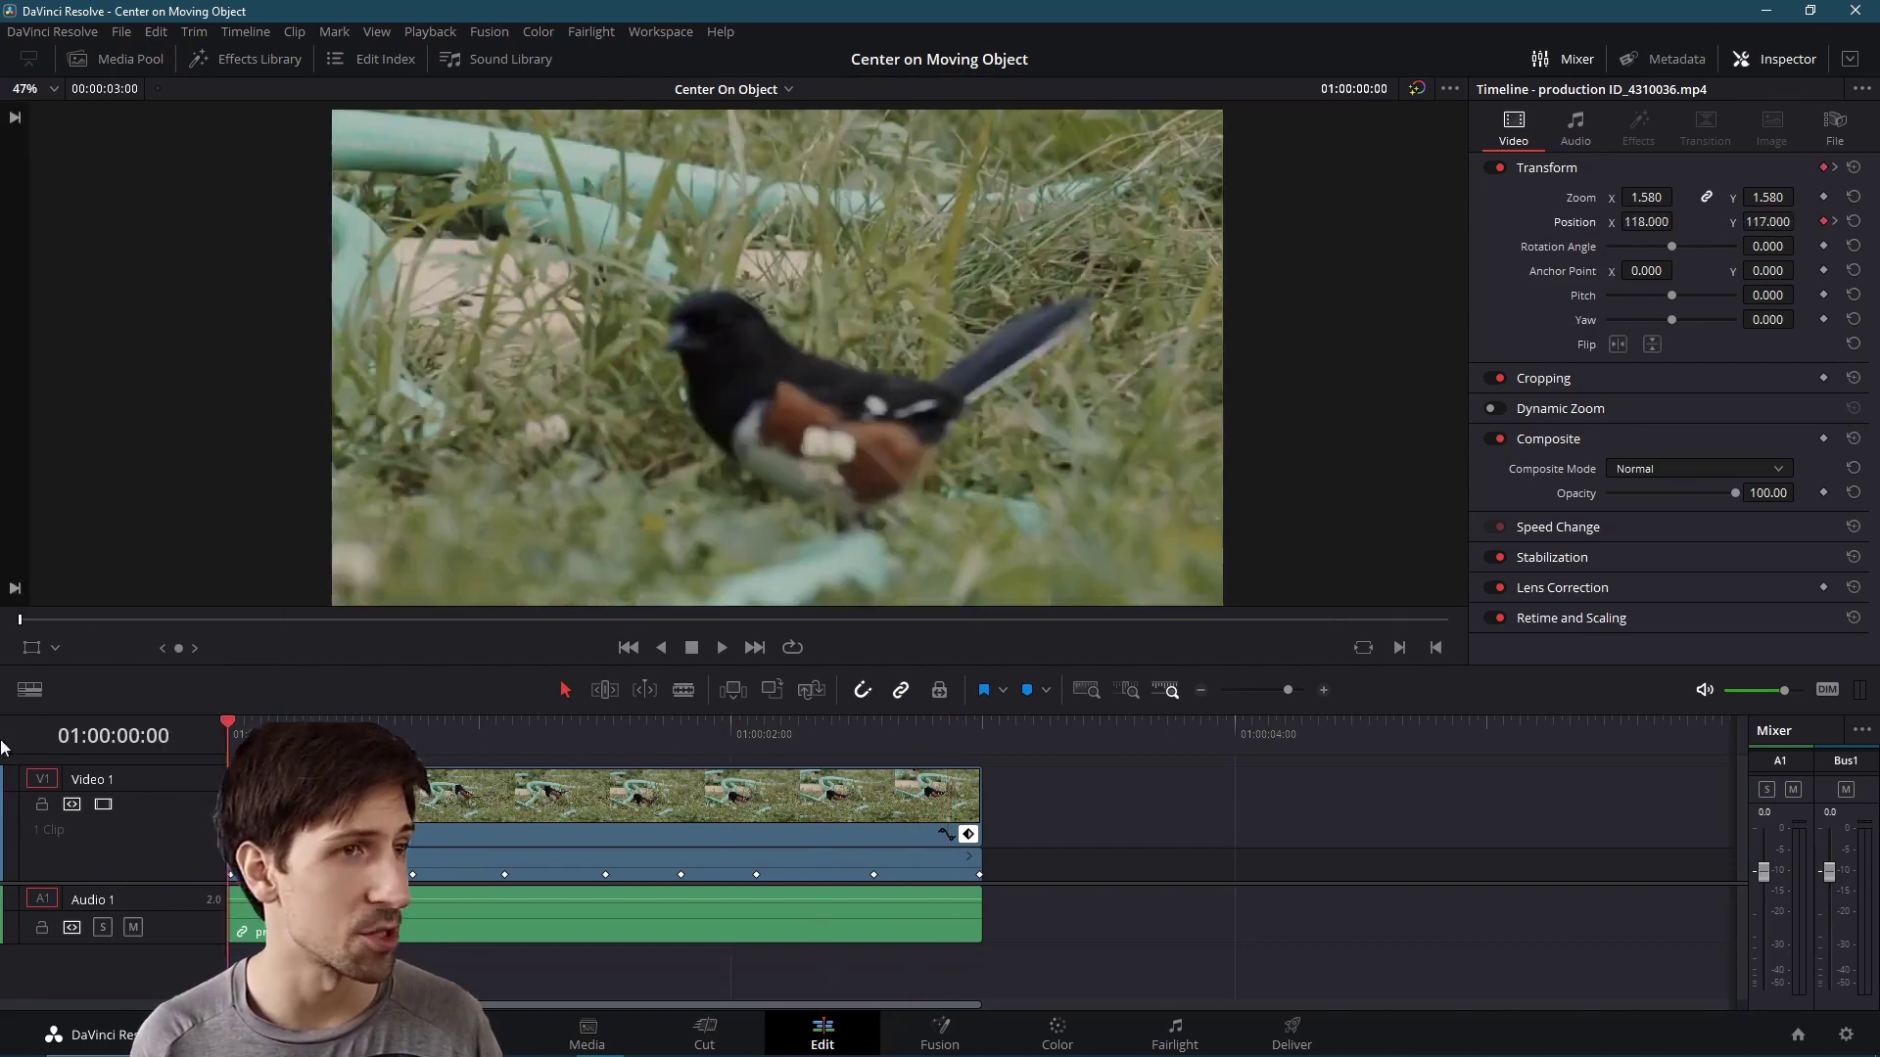
click(720, 648)
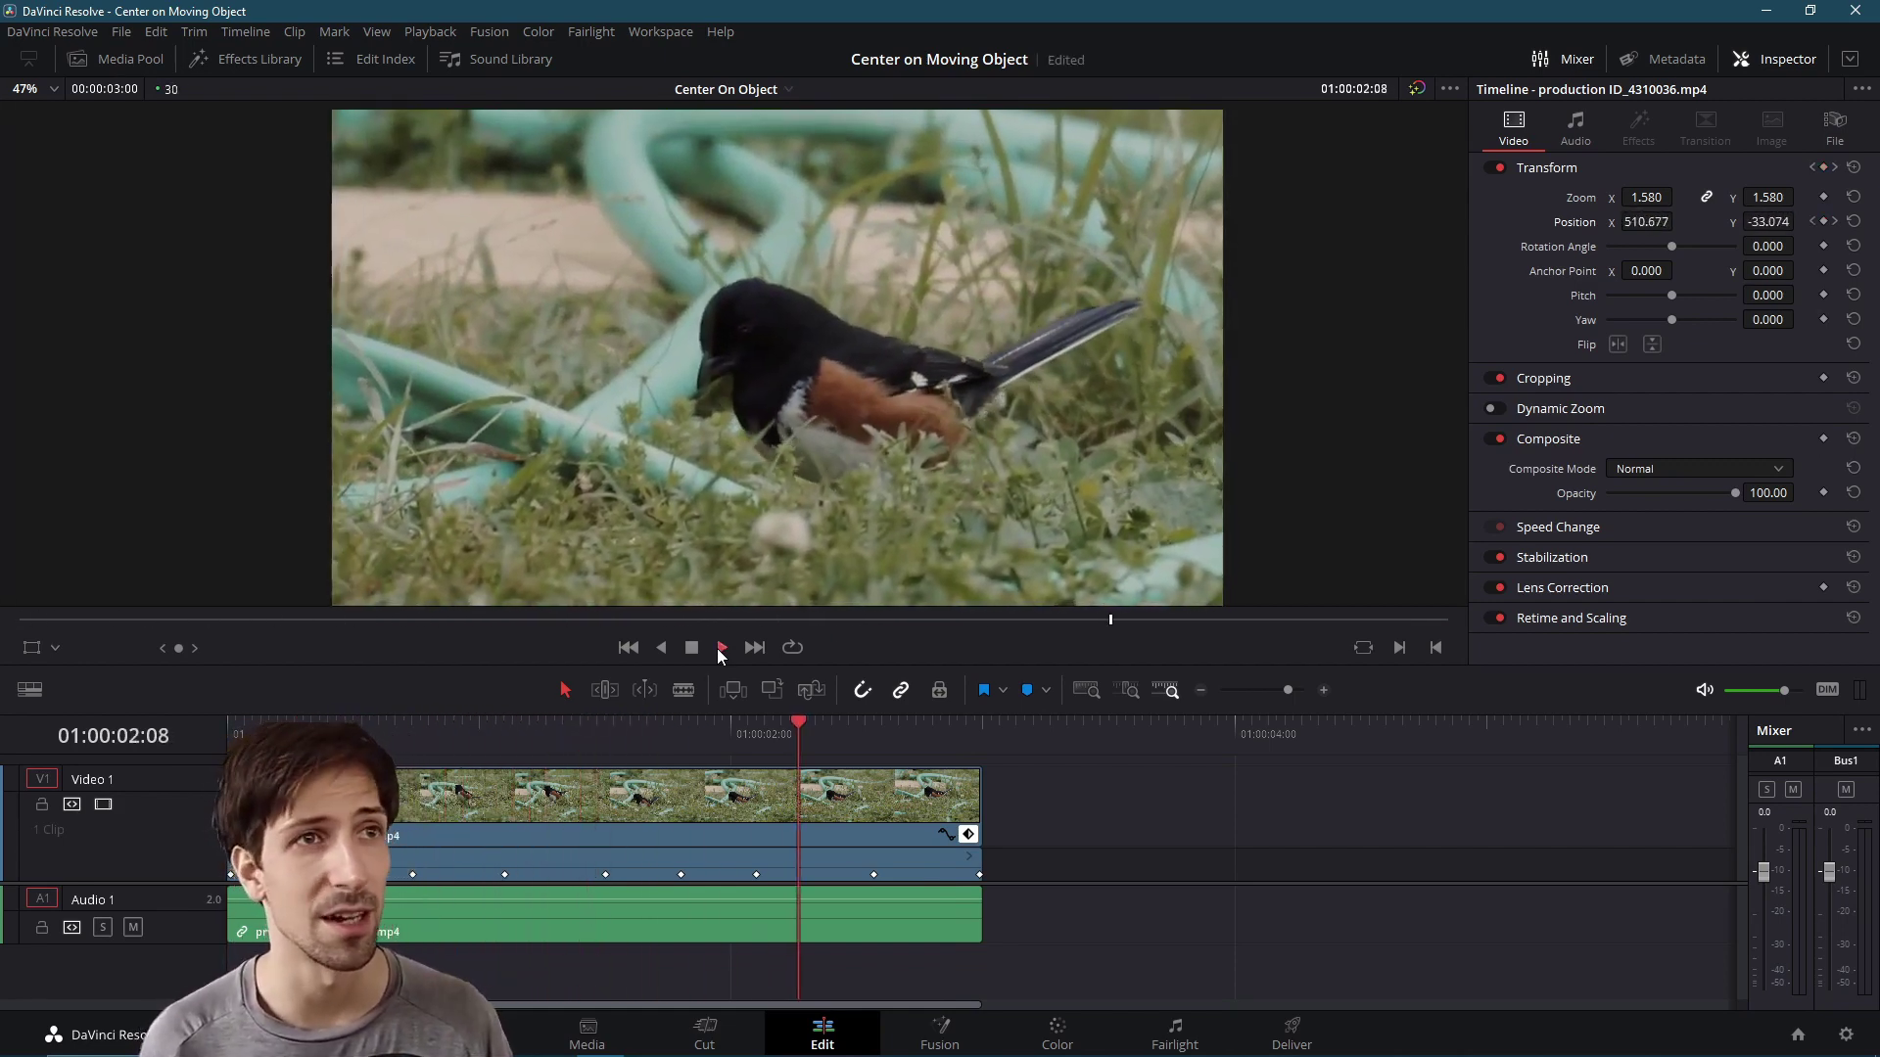
key(space)
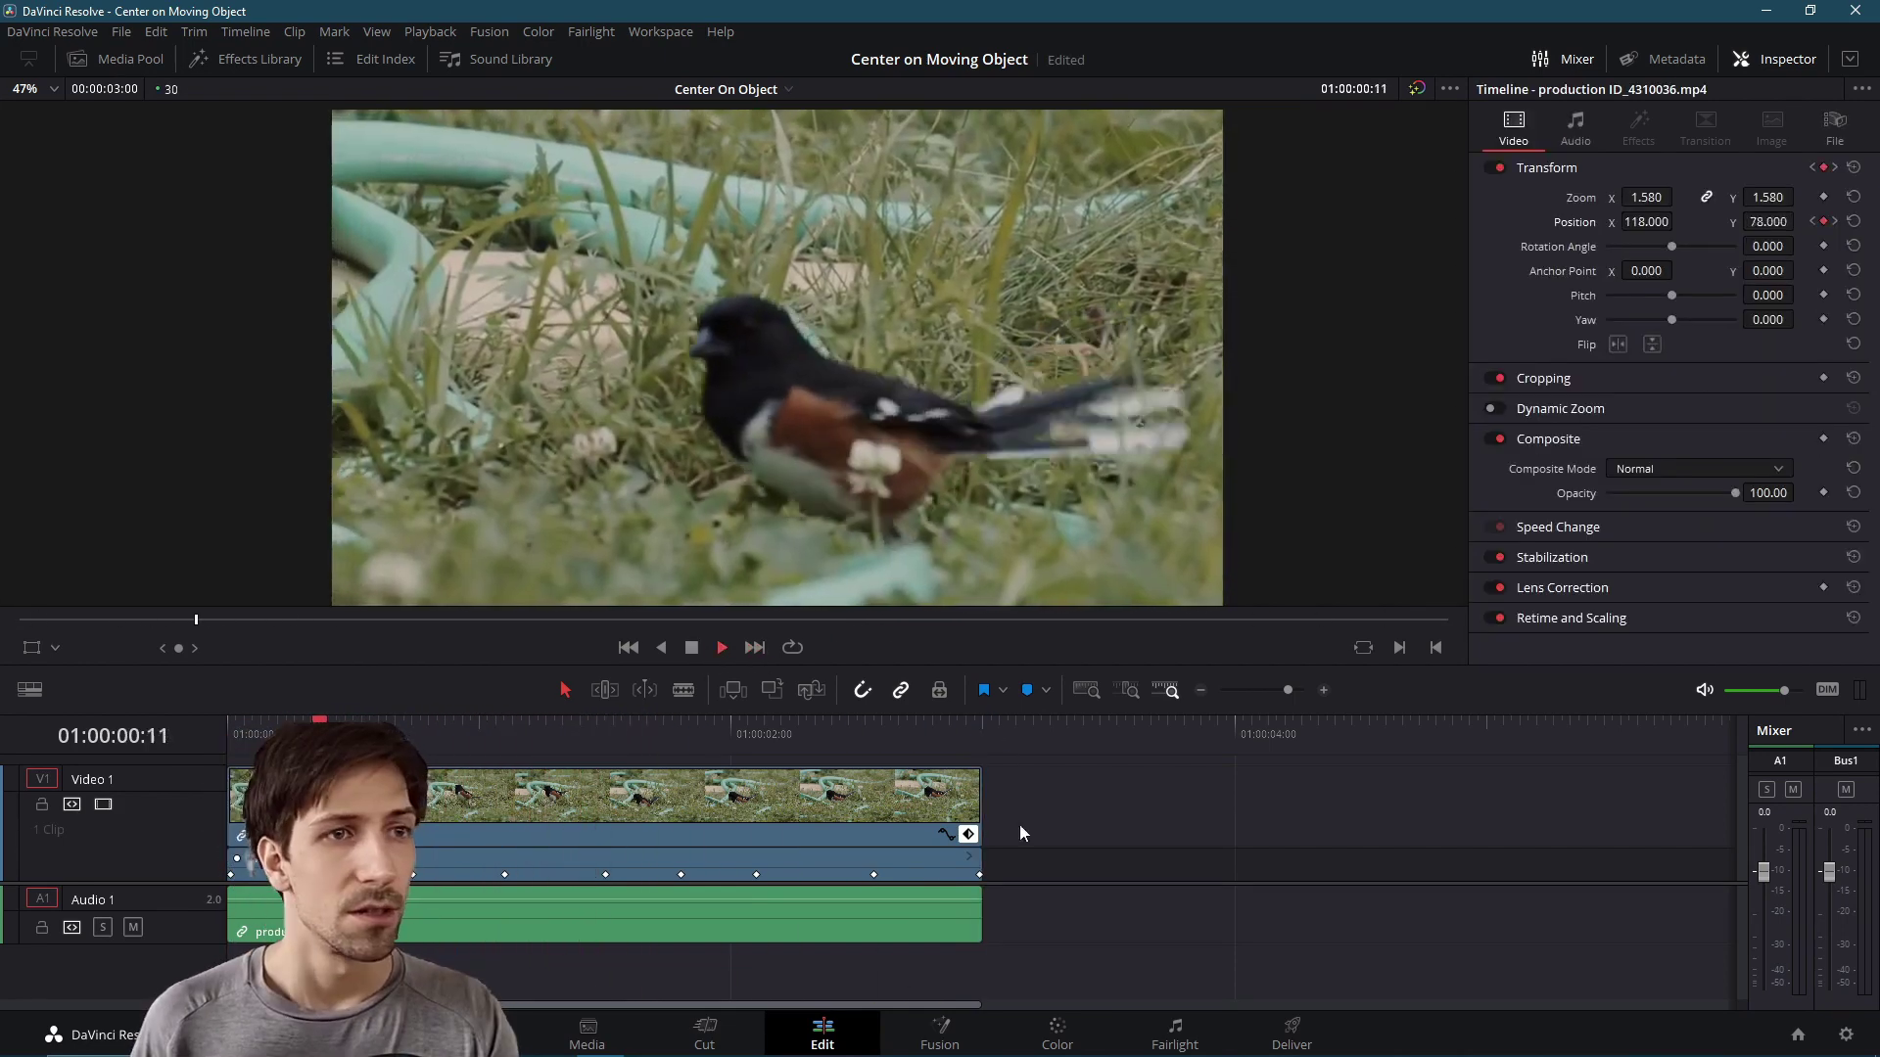
- Stop at 01:00:01:27, raise the clip's zoom to 1.650 to hide the black edge, and save the project
key(space)
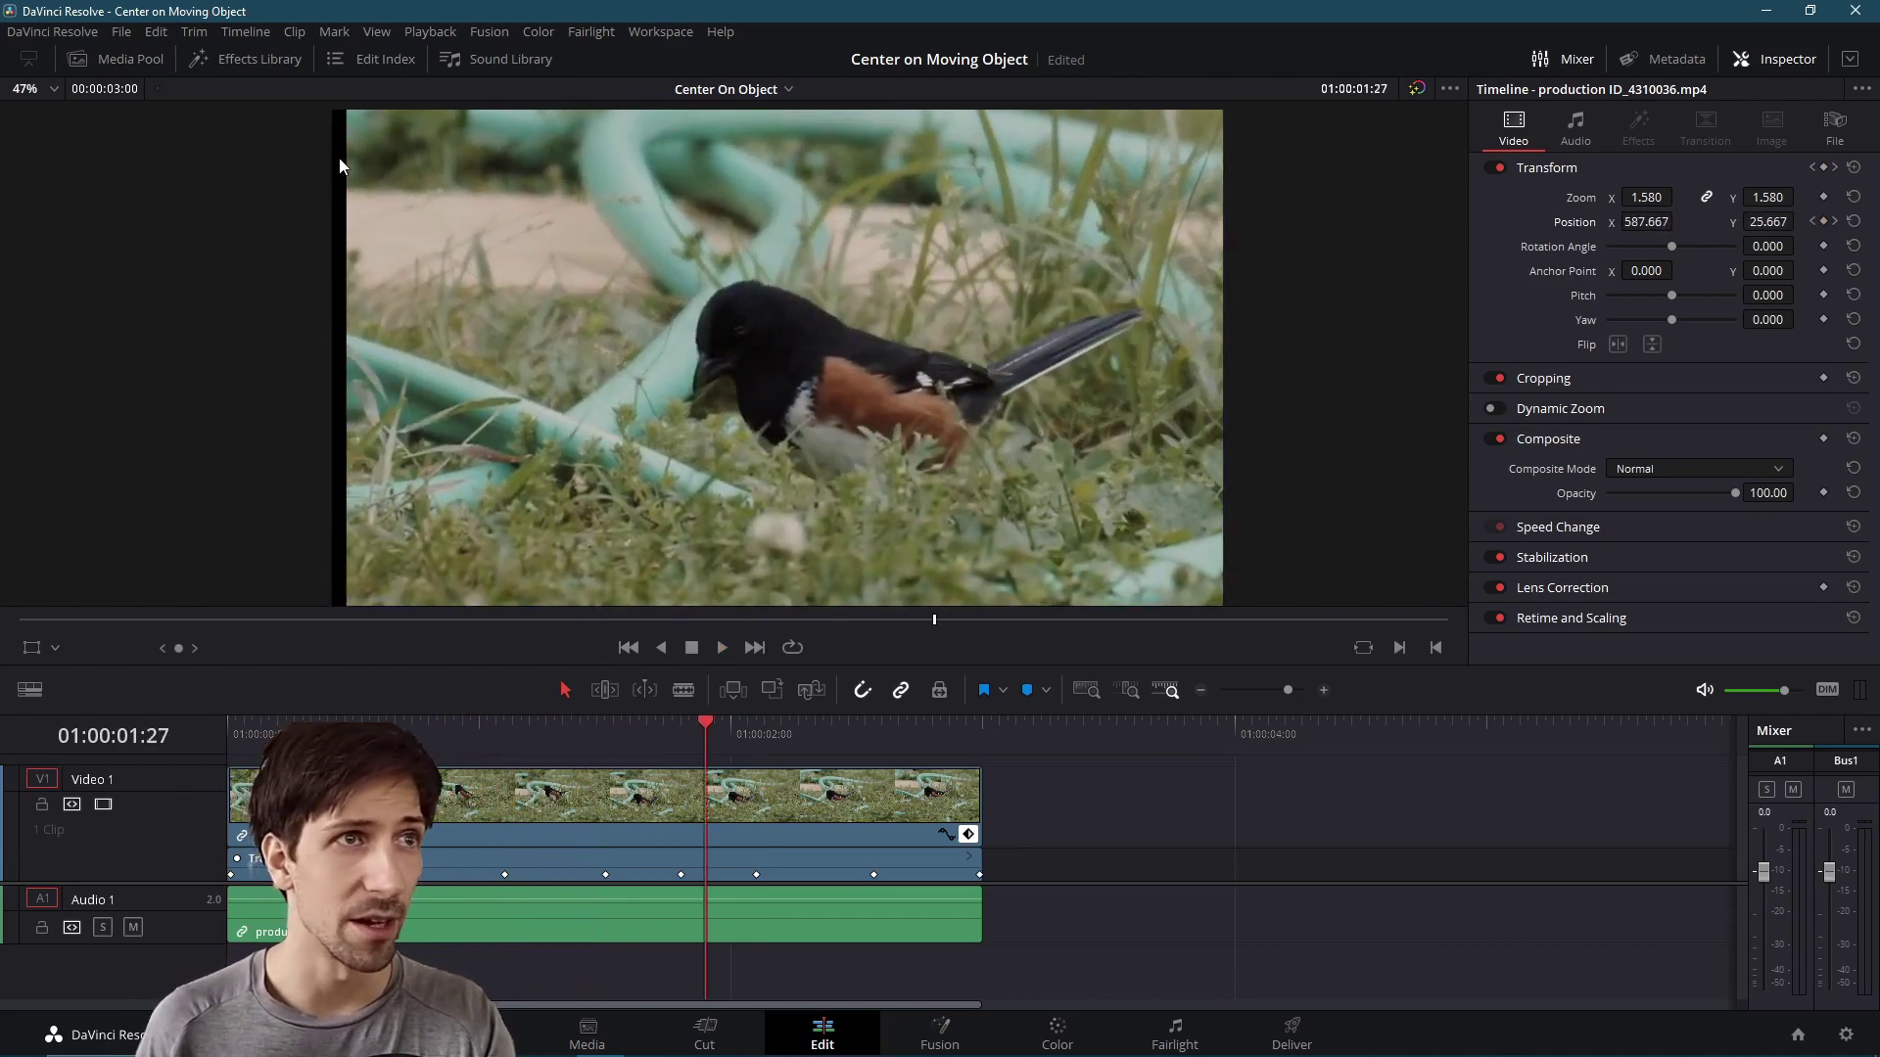
drag(1645, 197, 1678, 197)
key(ctrl+s)
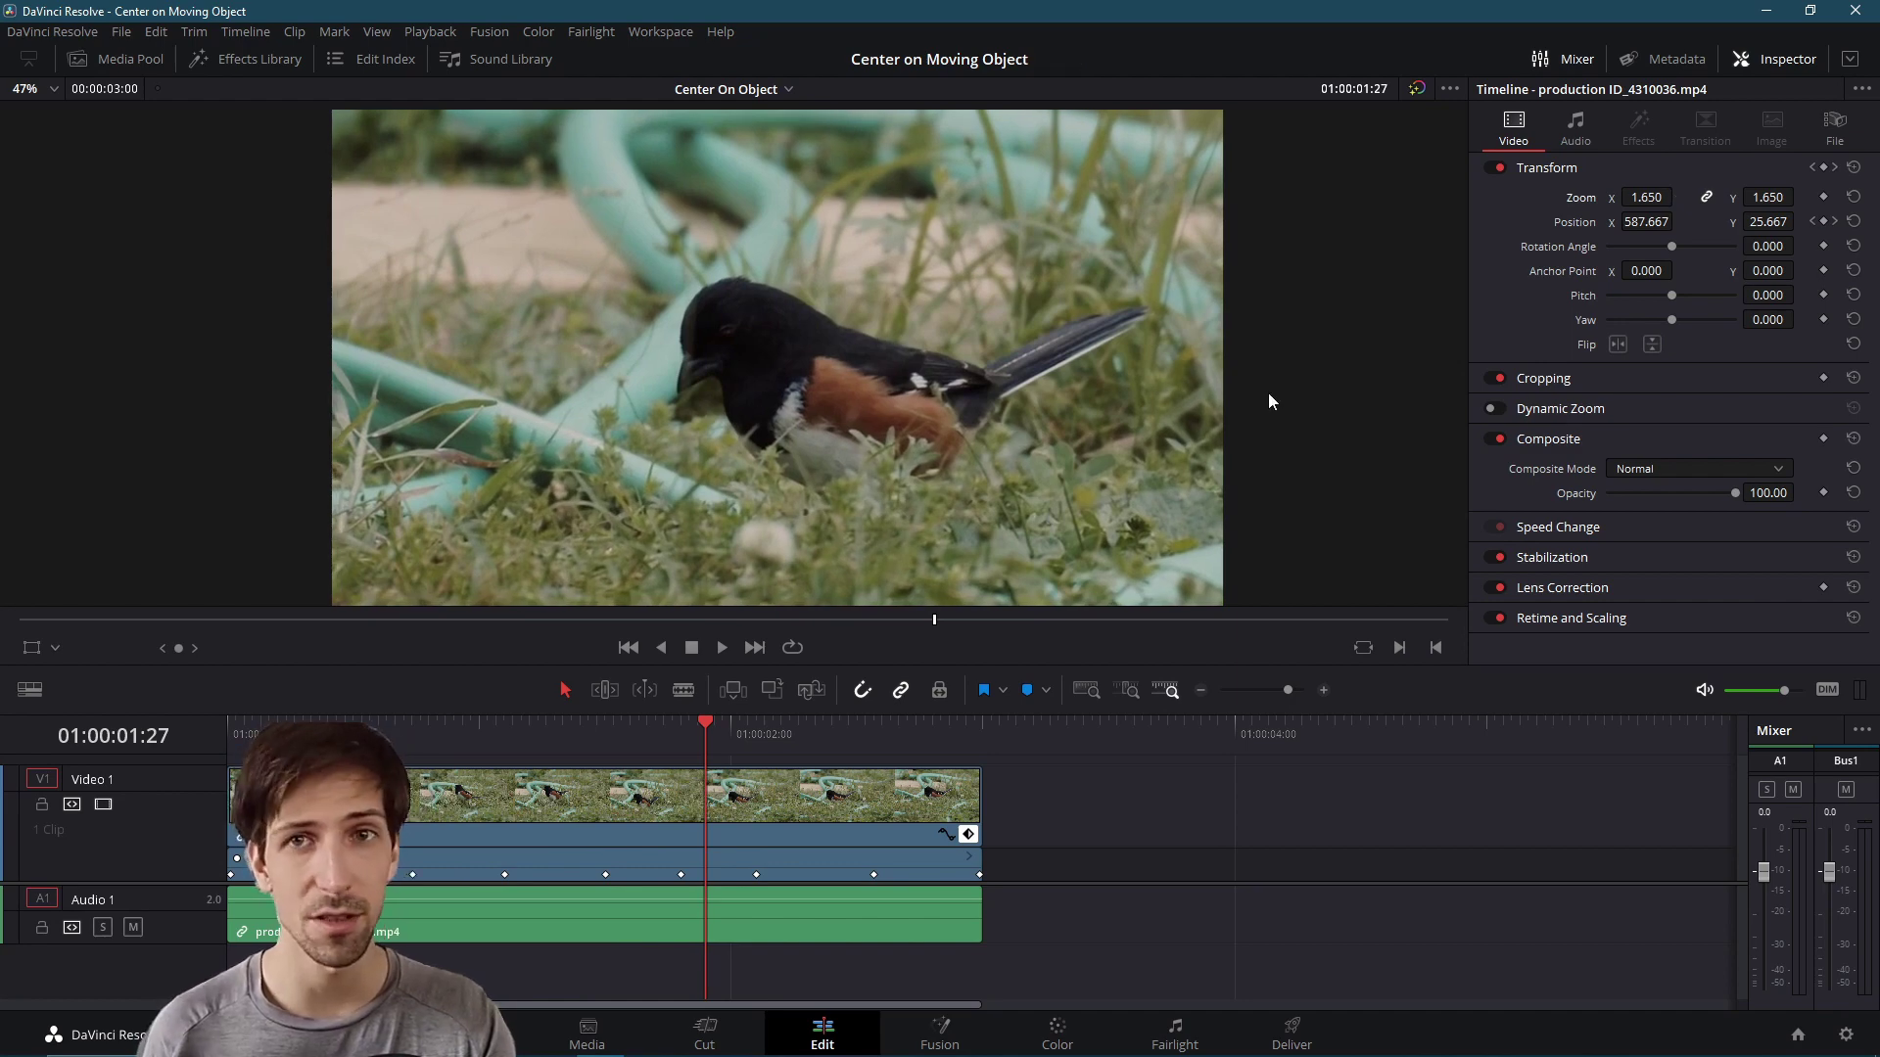
- At the 01:00:02:03 keyframe, set the clip's position to X 587, Y -7
click(768, 742)
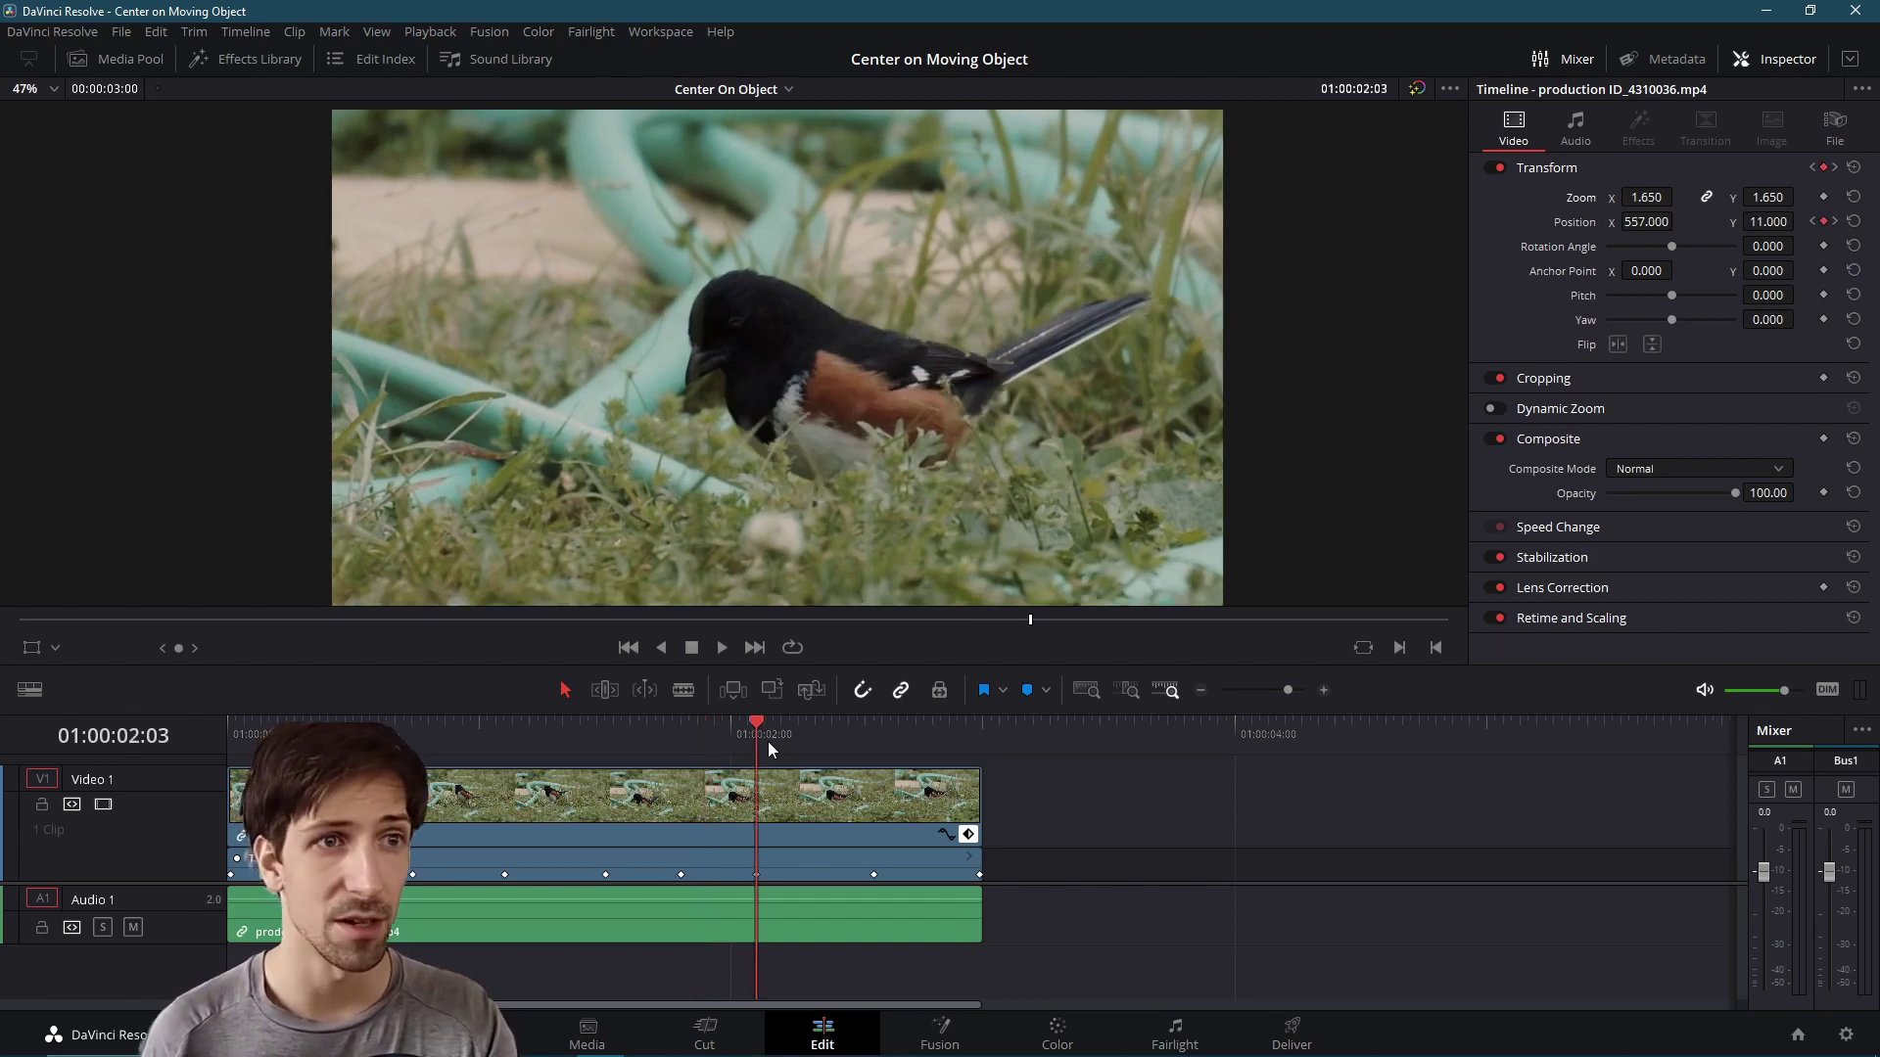
click(757, 886)
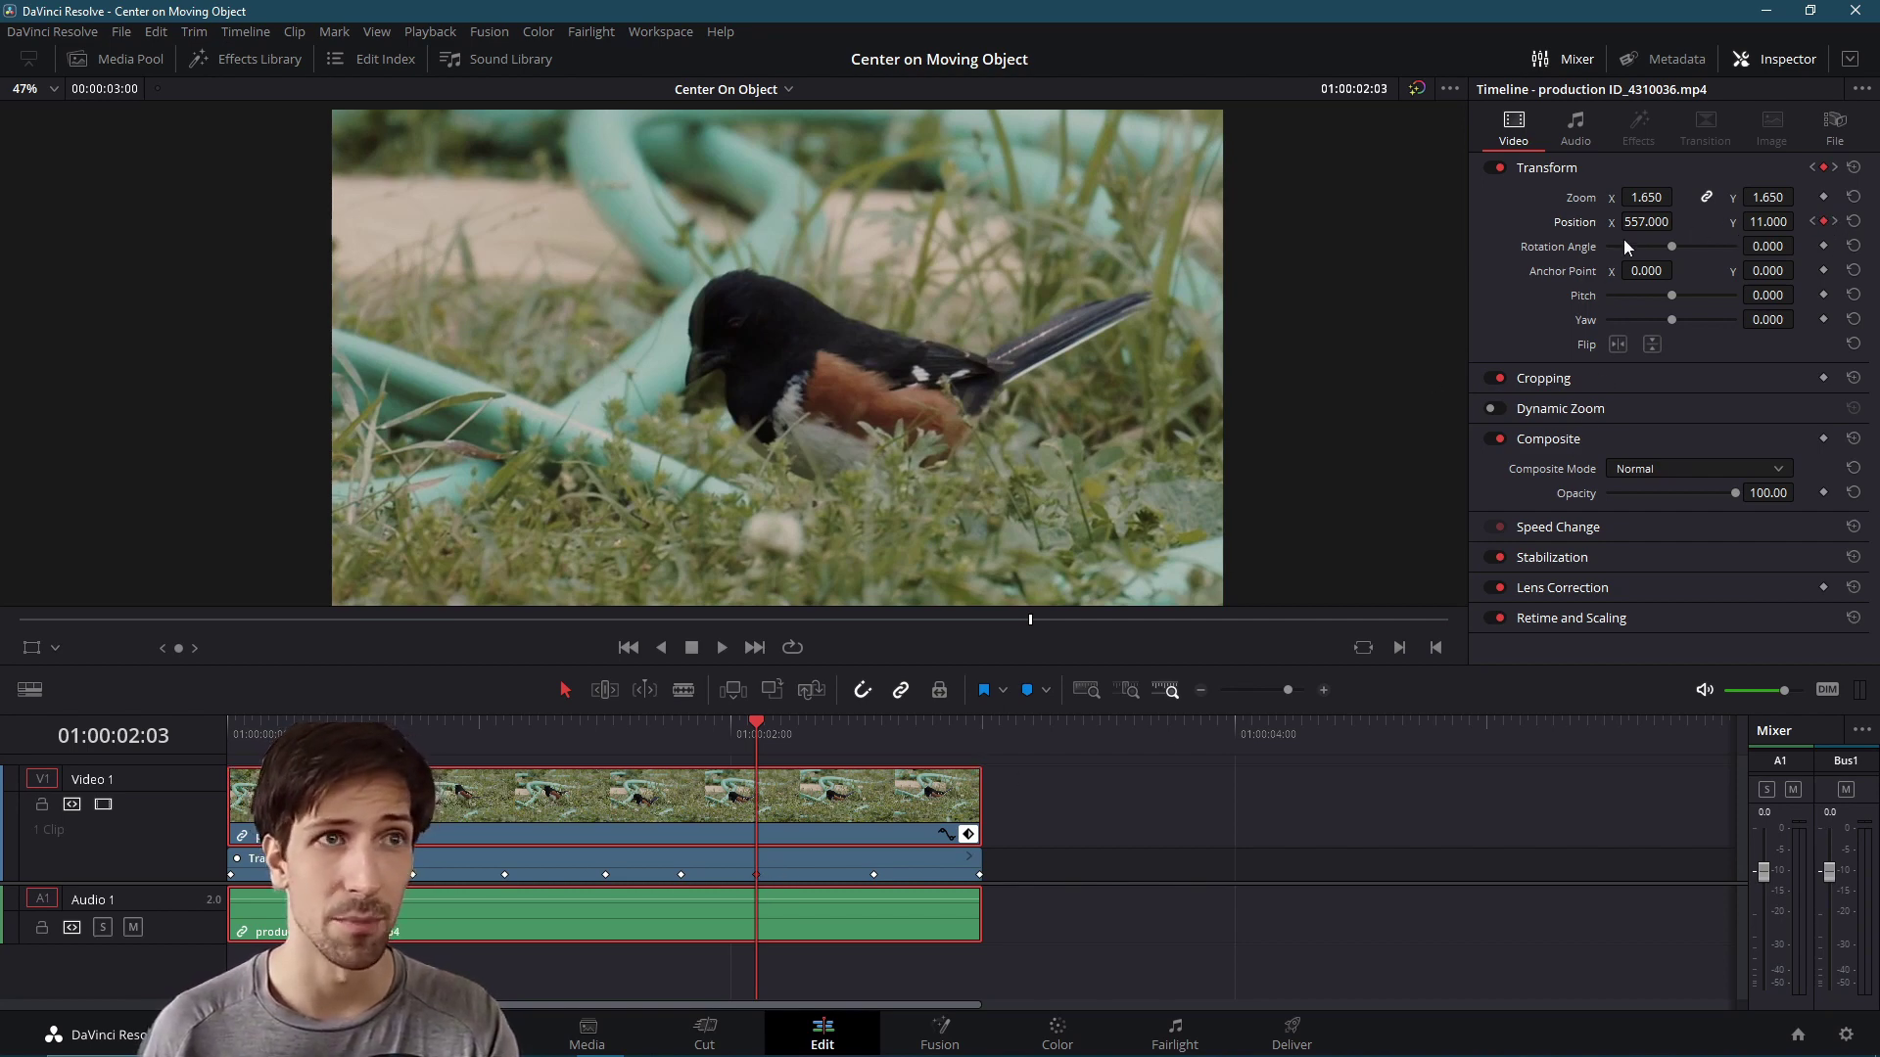
drag(1767, 221, 1679, 221)
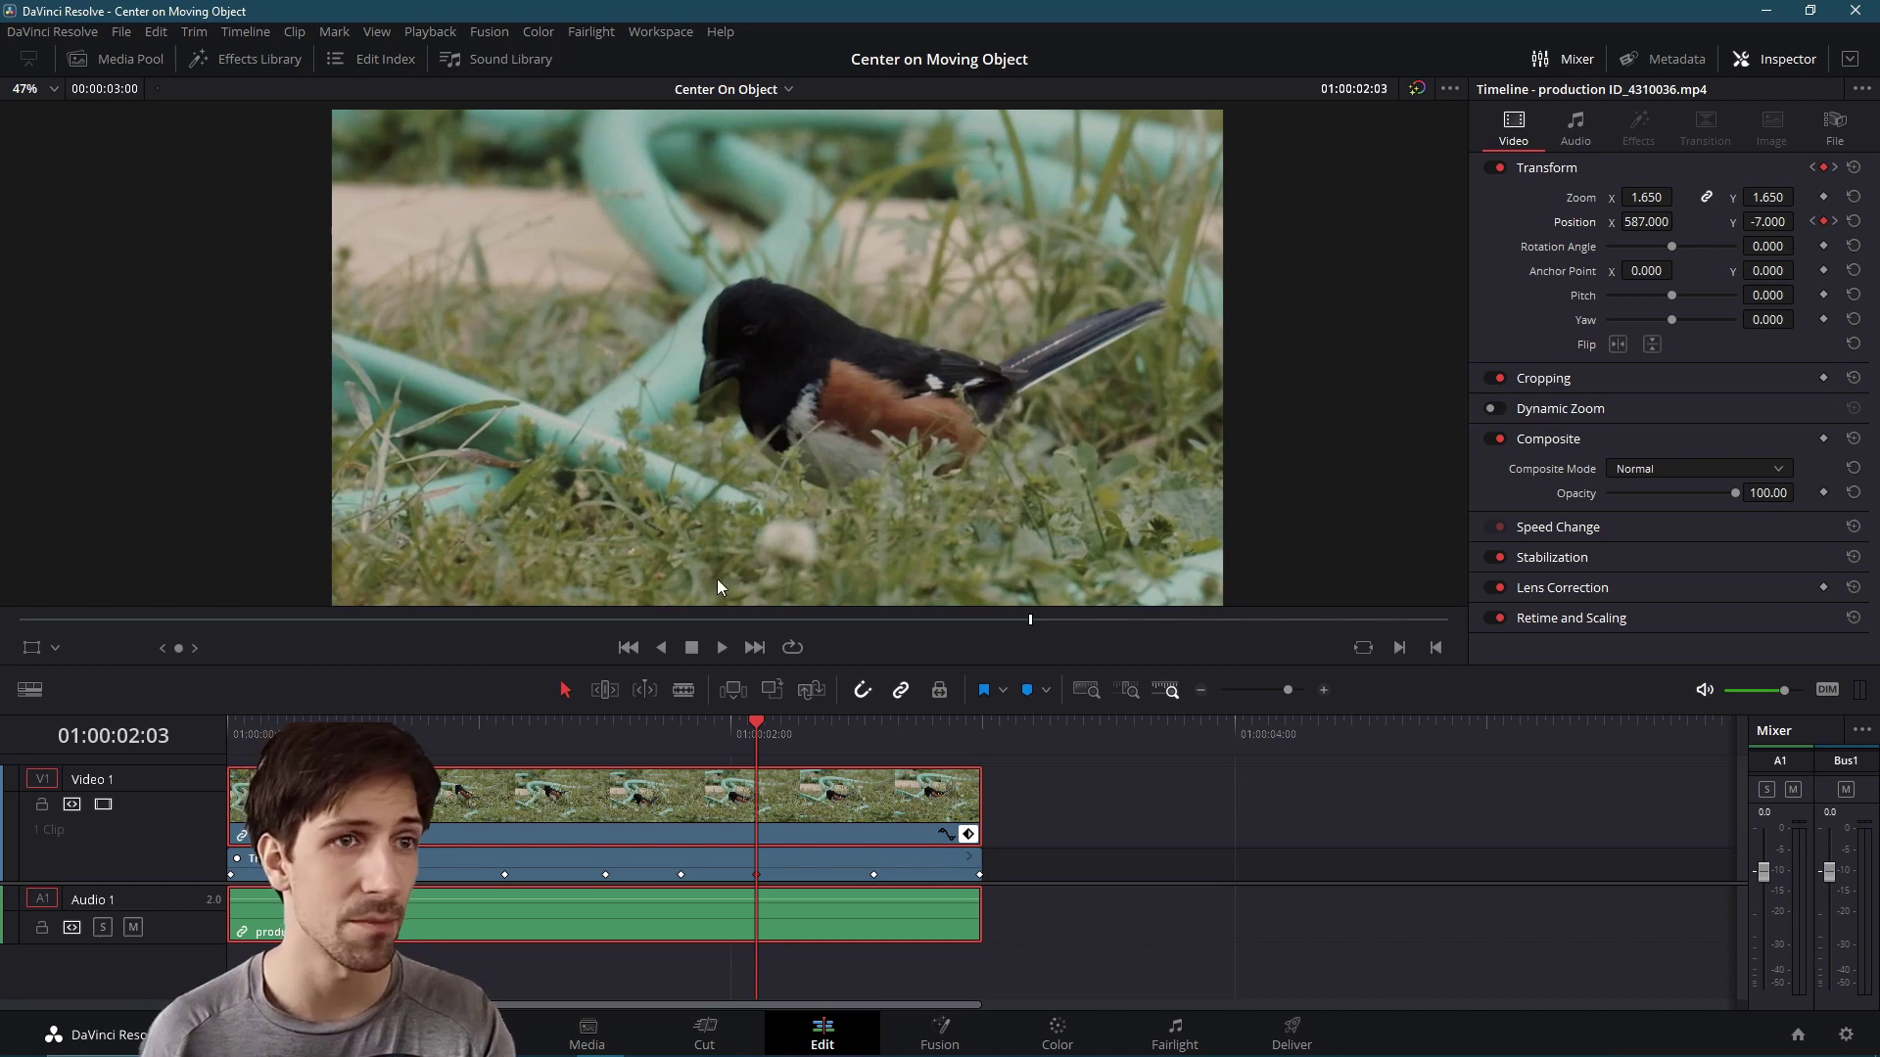
- Check the framing at the 01:00:02:17 keyframe, play the clip to its end, and clear the clip selection
drag(851, 729, 877, 731)
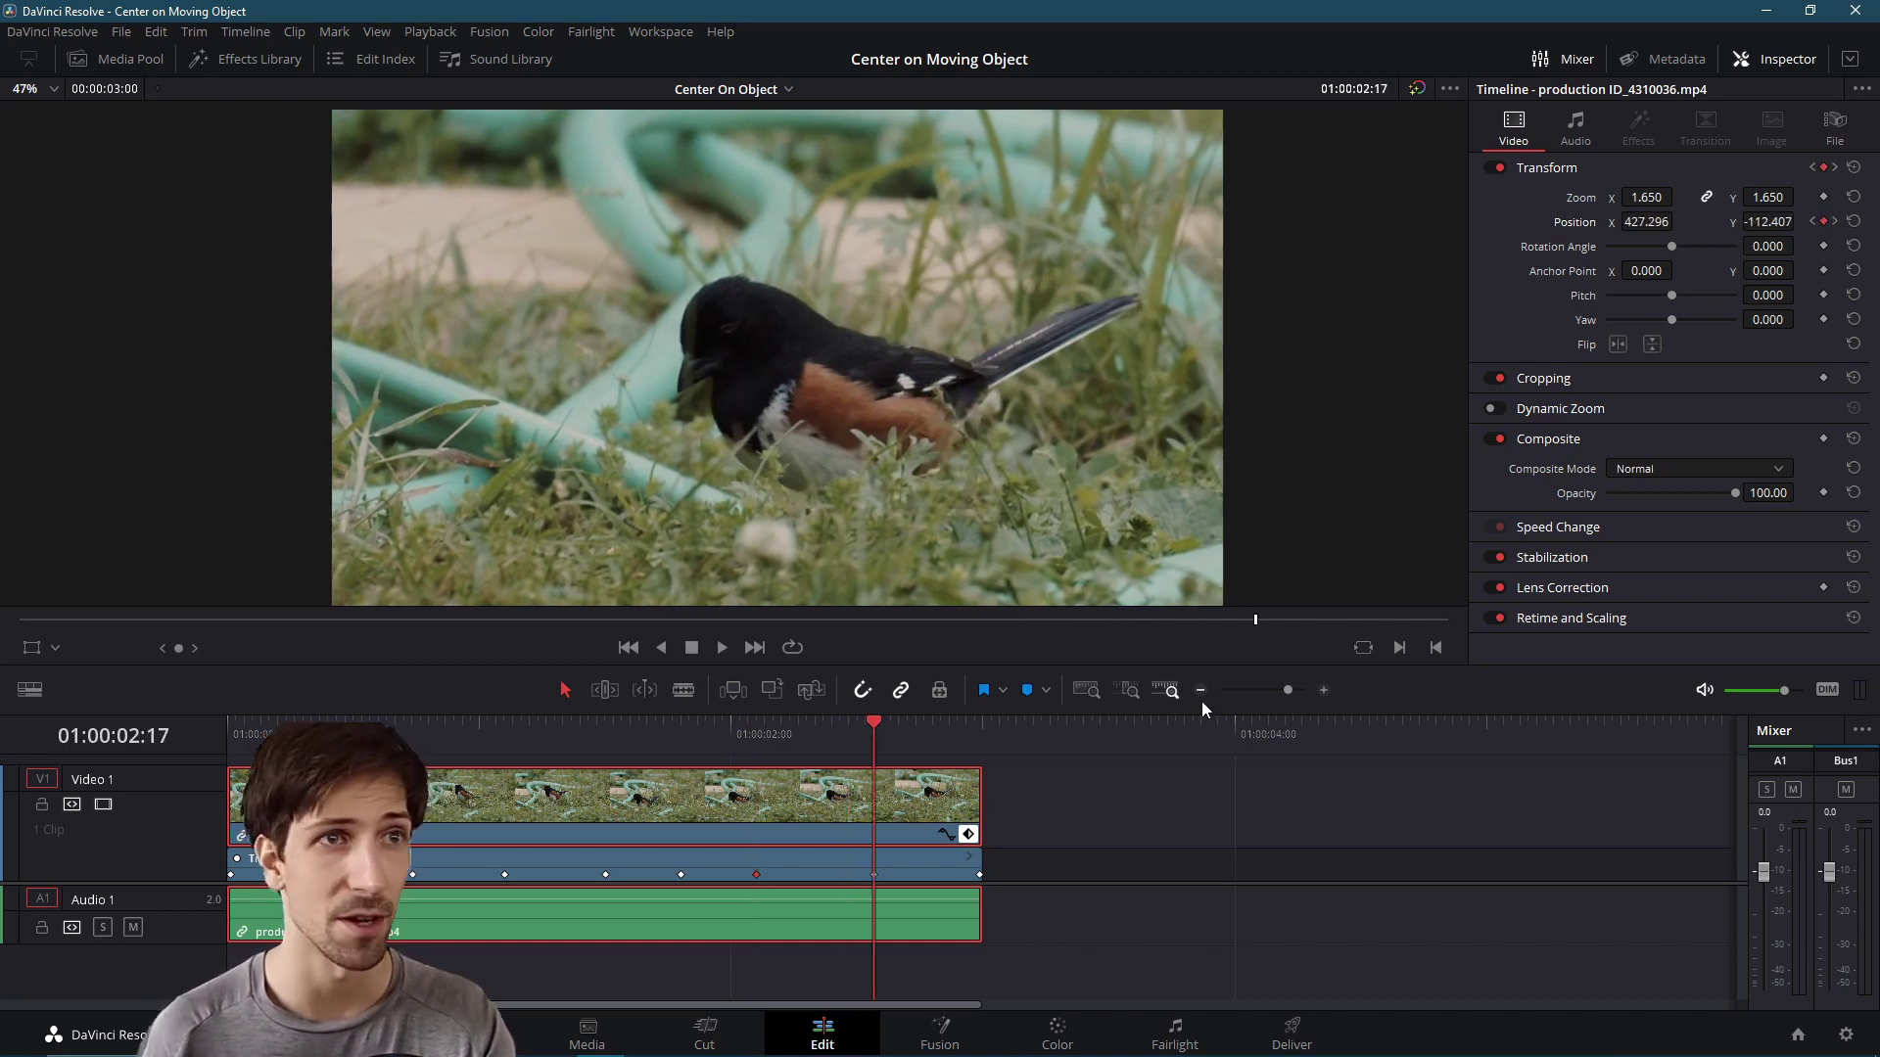
key(space)
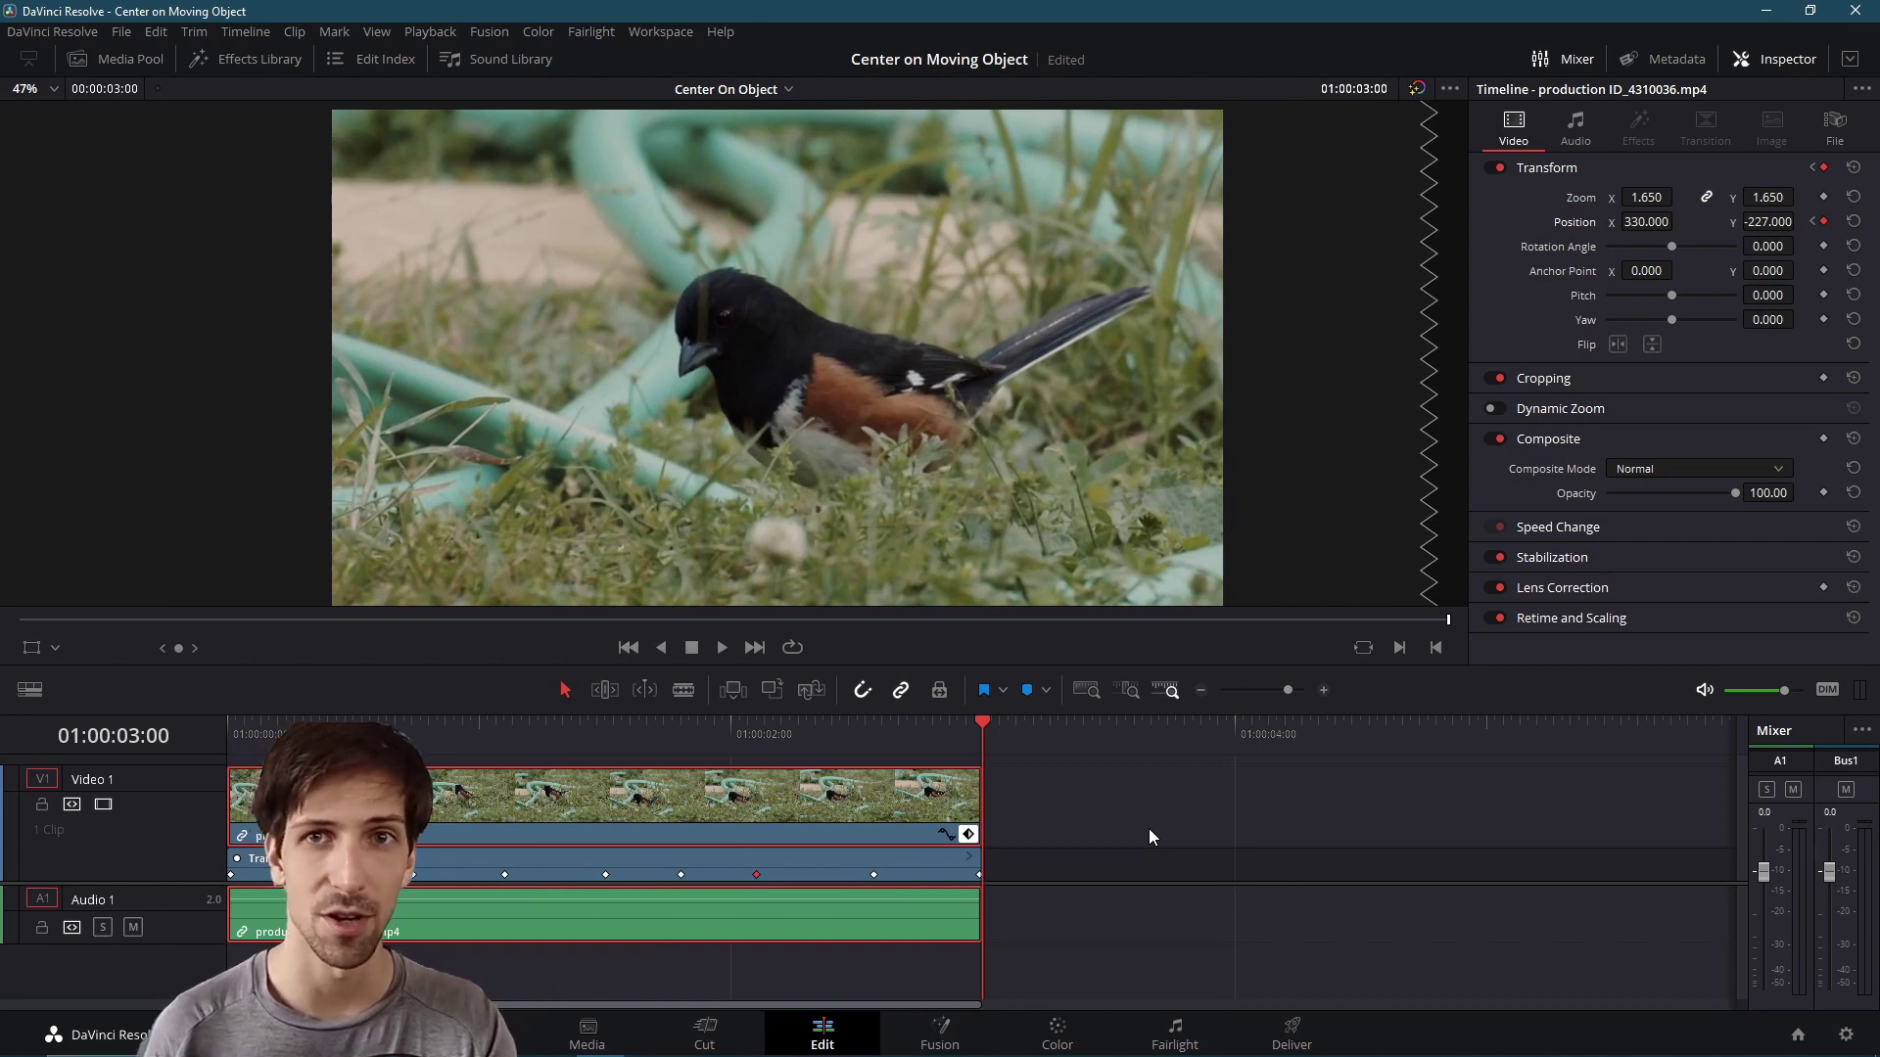
click(1065, 815)
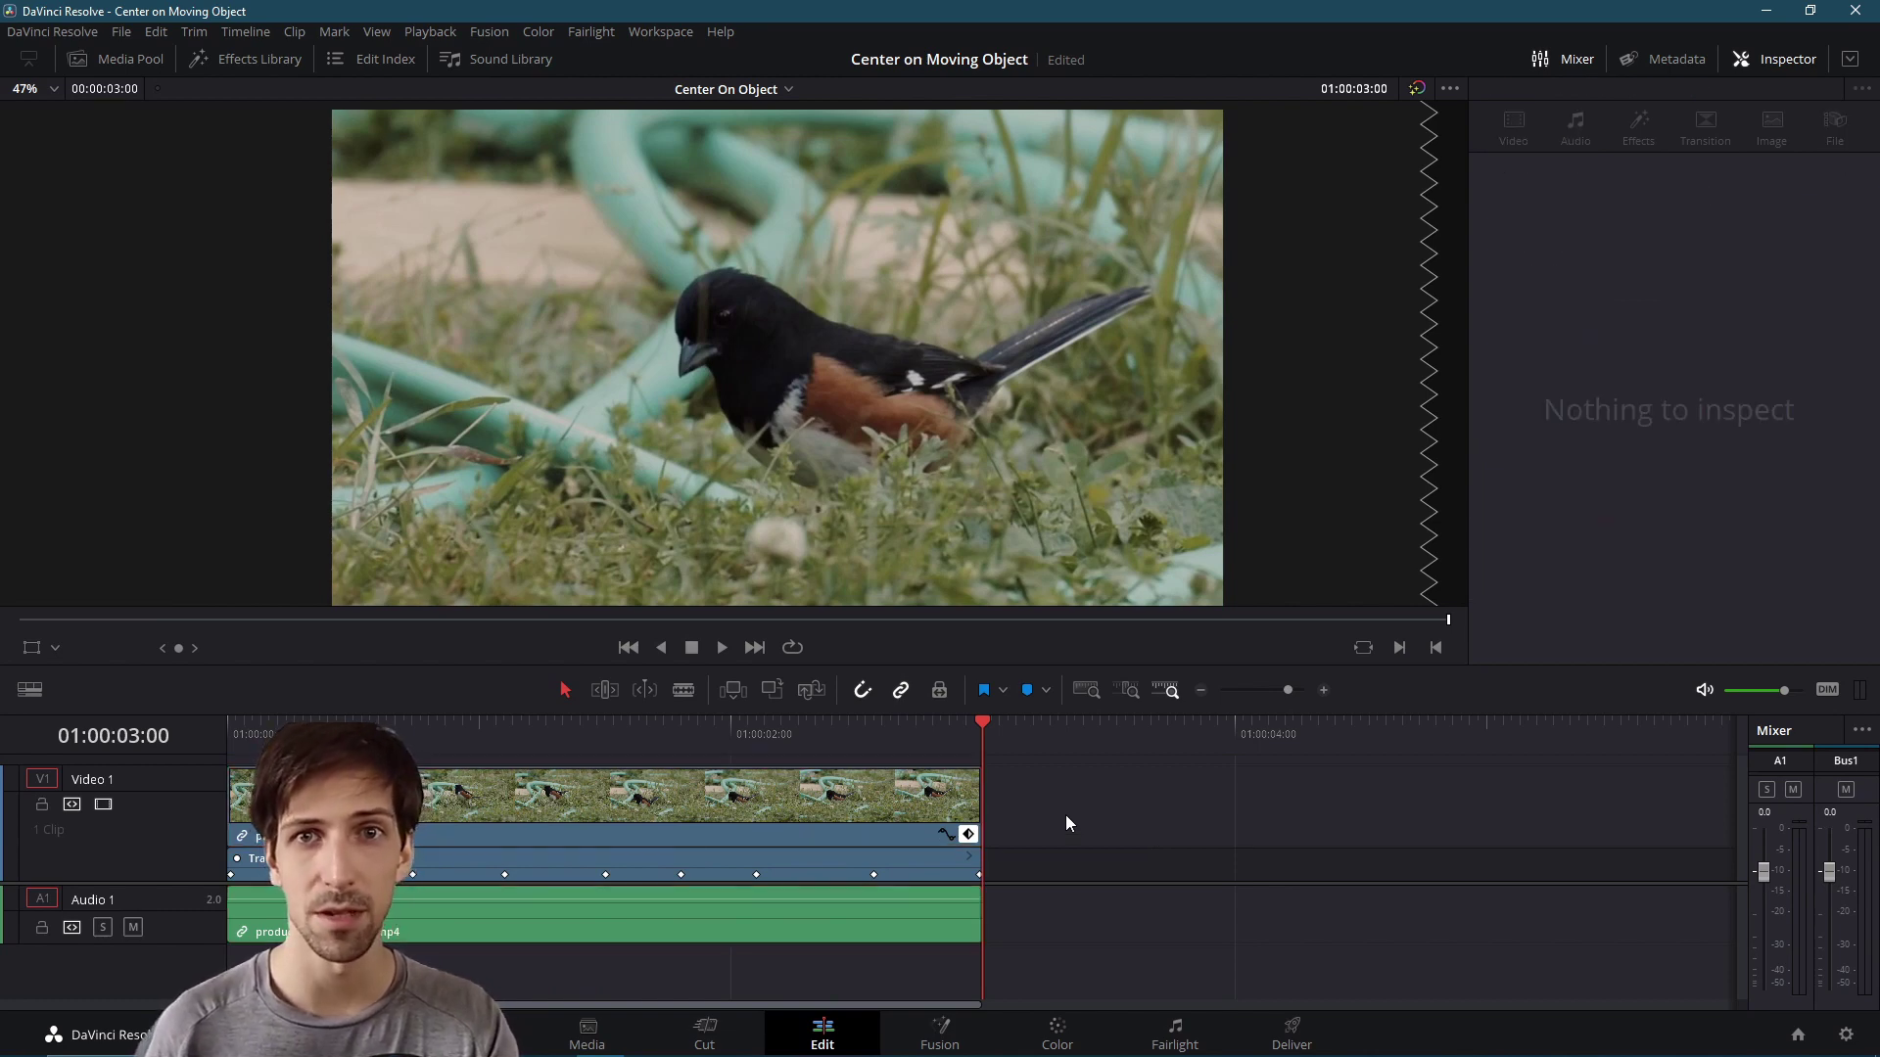